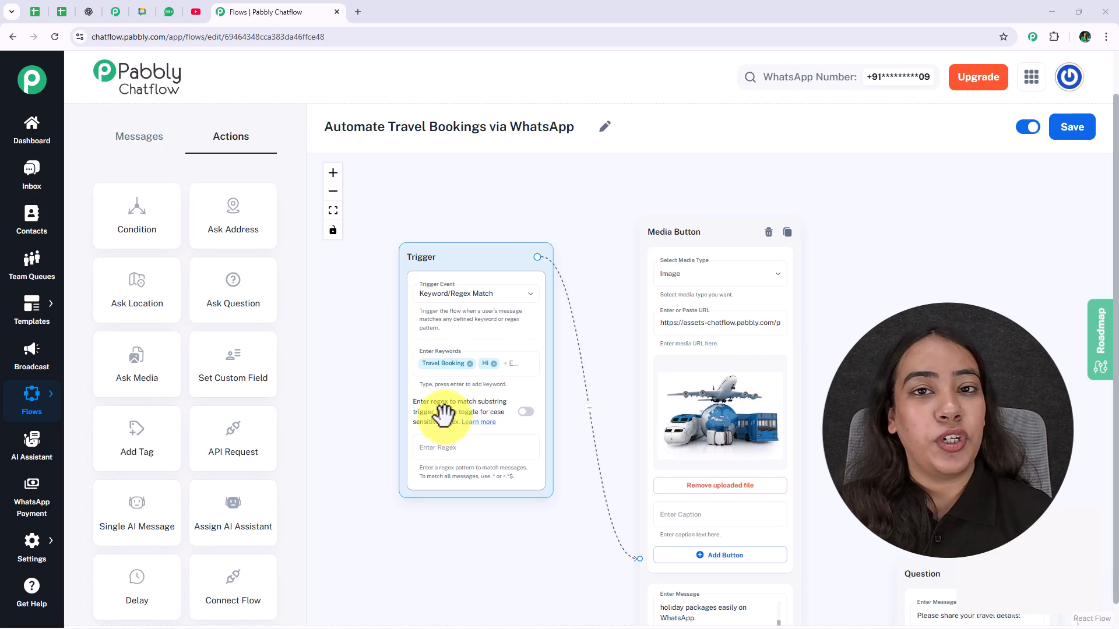
# Switch to WhatsApp Web, send "Travel Booking" to the test number and choose Holiday Package from the reply options.
pyautogui.click(169, 12)
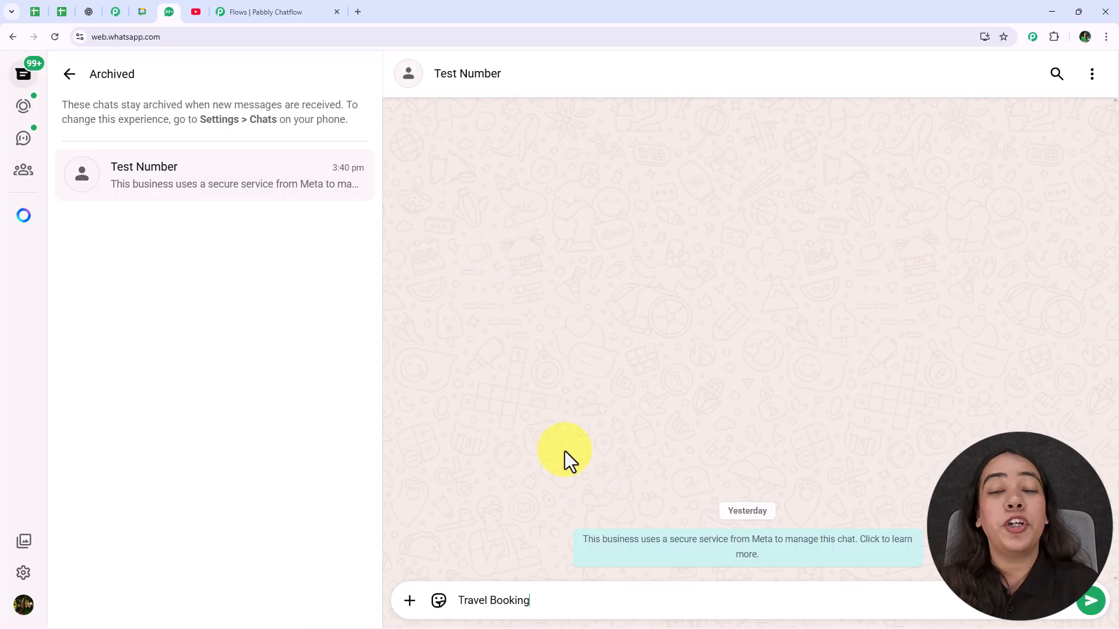
pyautogui.press('Return')
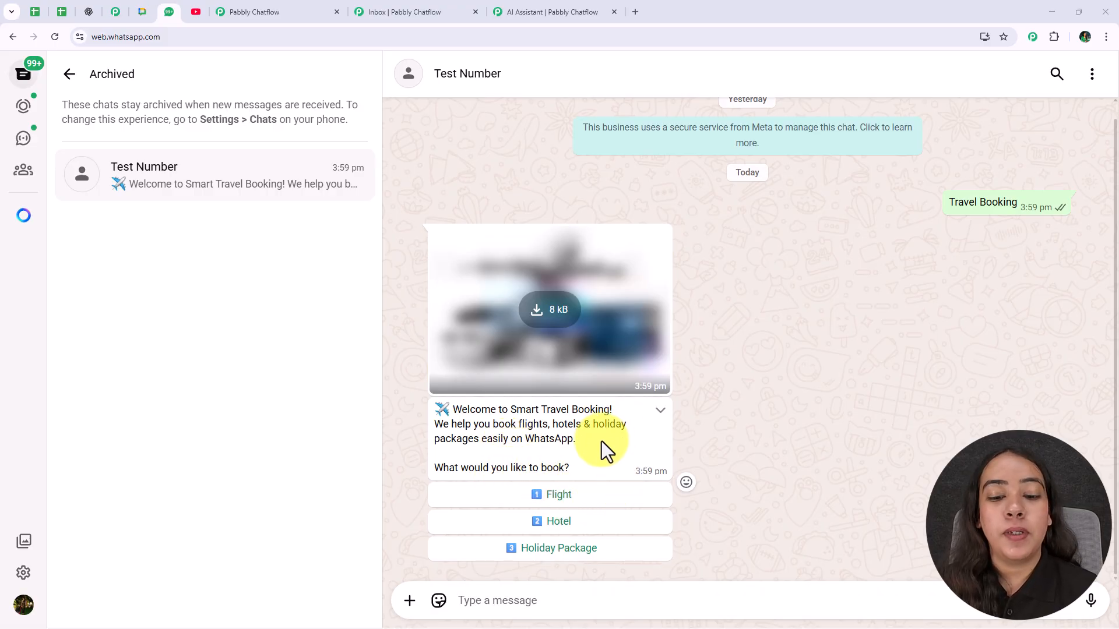
pyautogui.click(588, 553)
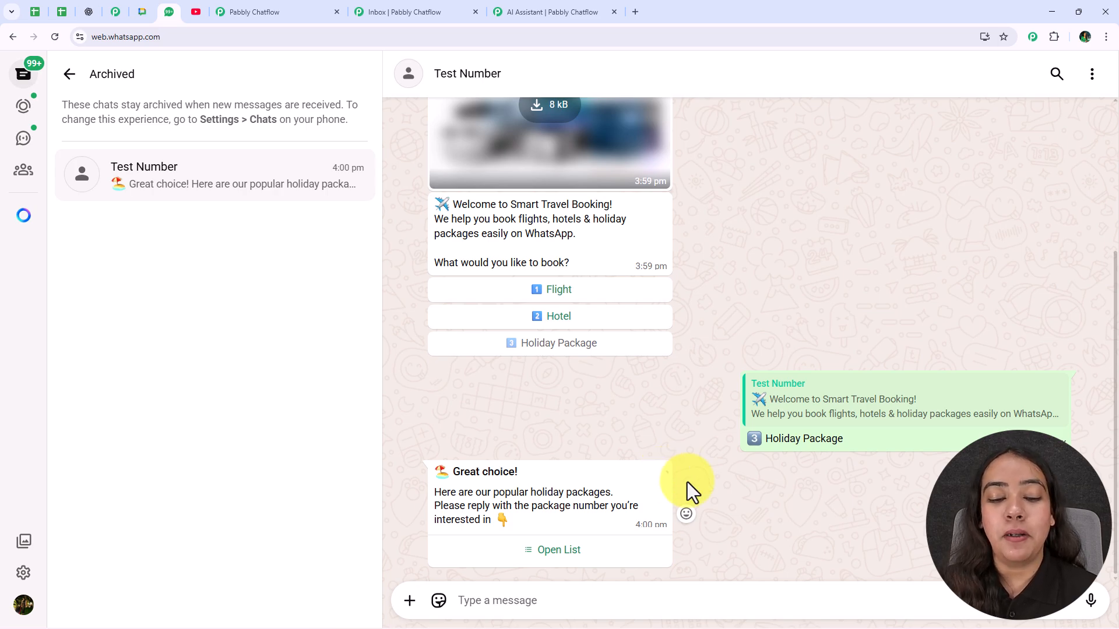
# Open the list of holiday packages in the chat and send Manali Adventure as the choice.
pyautogui.click(555, 555)
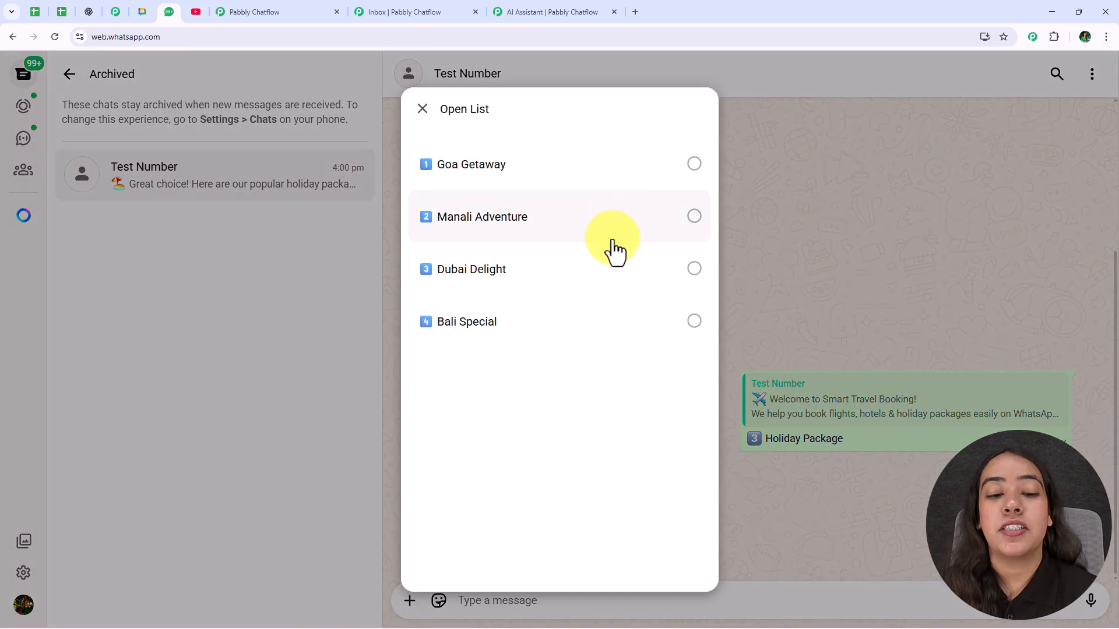
pyautogui.click(694, 217)
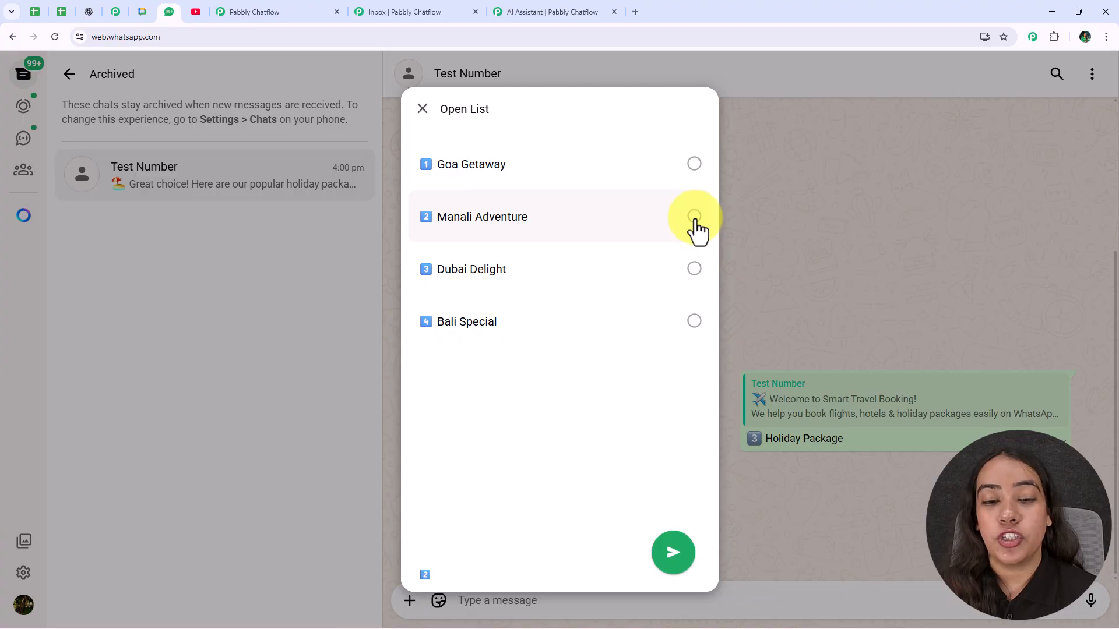
pyautogui.click(669, 549)
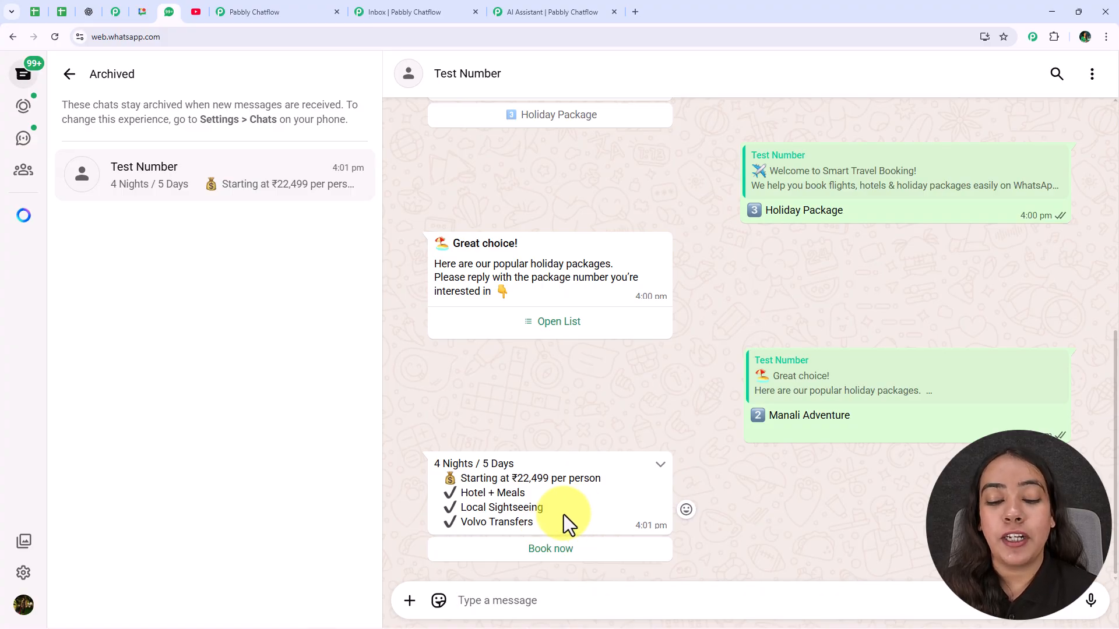
# Book the Manali Adventure package and reply with the preferred travel date 22-01-2026.
pyautogui.click(562, 550)
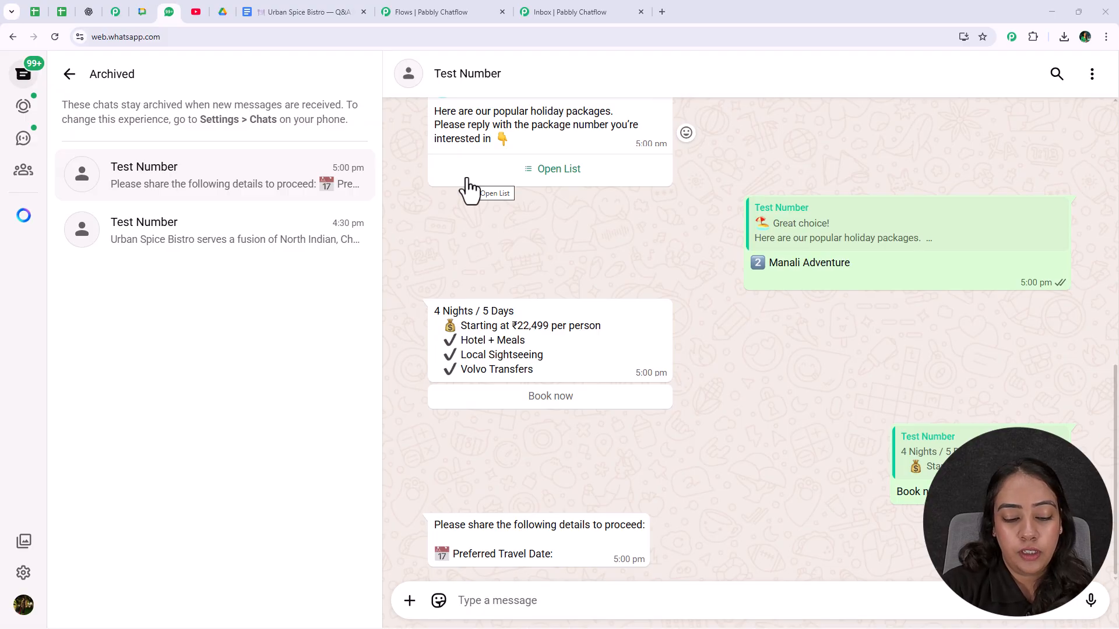
pyautogui.write('22-01-2026')
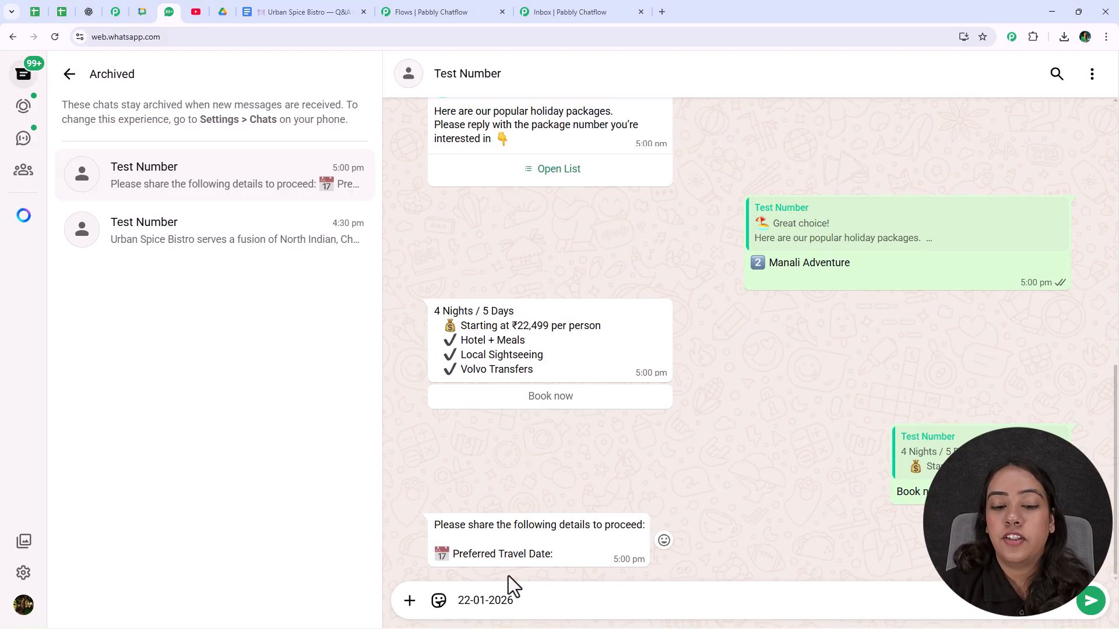
pyautogui.press('Return')
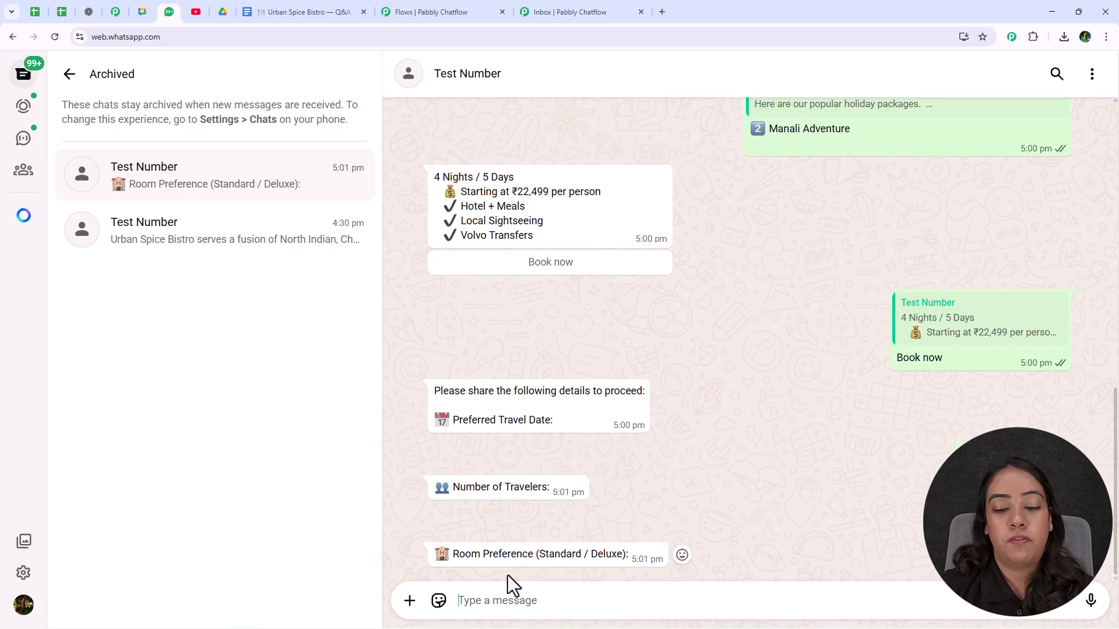
pyautogui.moveTo(590, 554); pyautogui.dragTo(625, 556)
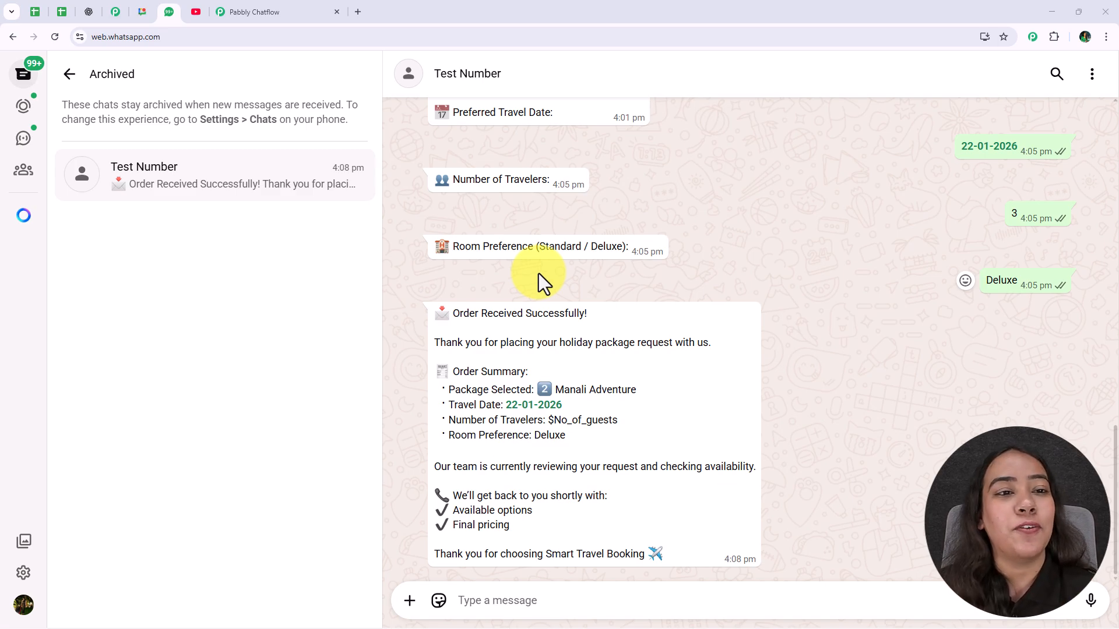
# Open the Pabbly Chatflow website, pabbly.com/chatflow, in a new browser tab.
pyautogui.click(358, 12)
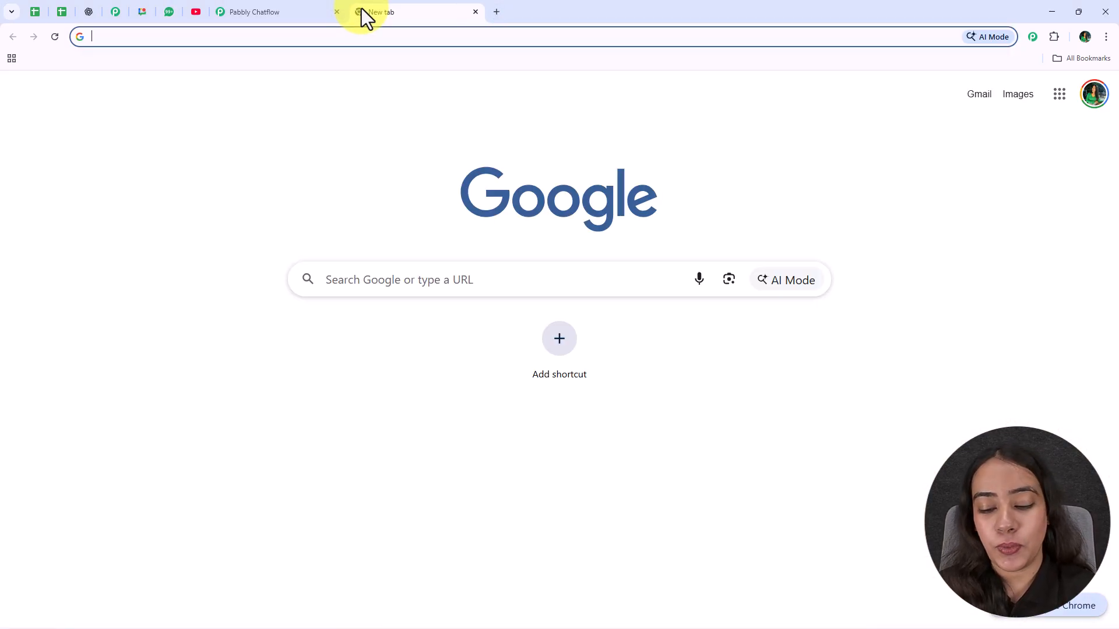
pyautogui.write('p')
pyautogui.press('Down')
pyautogui.press('Down')
pyautogui.press('Down')
pyautogui.press('Down')
pyautogui.press('Down')
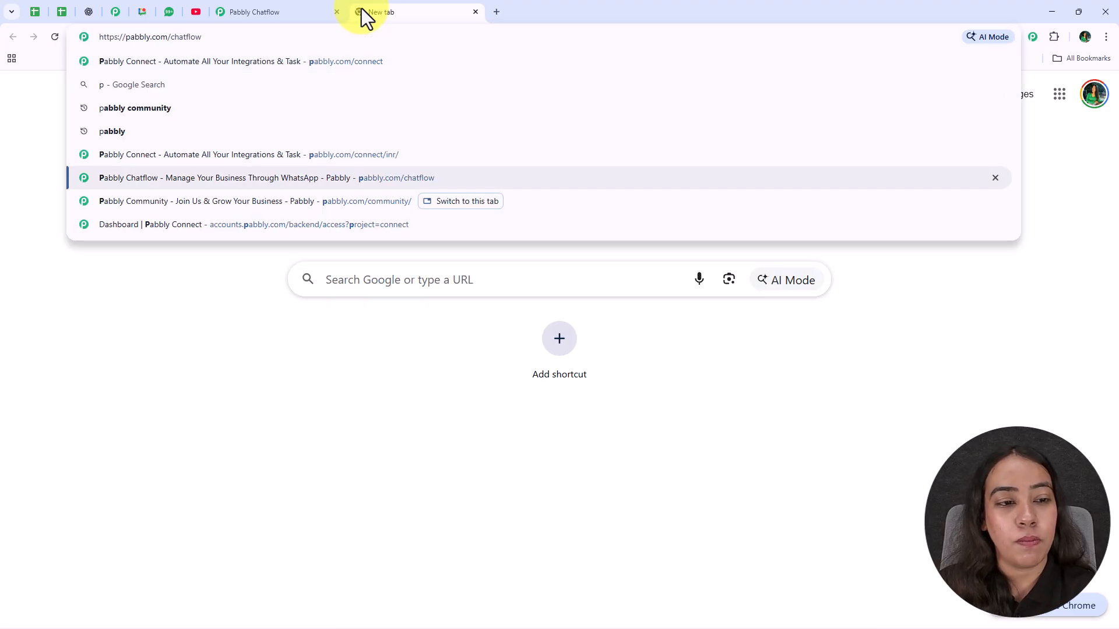
pyautogui.press('Return')
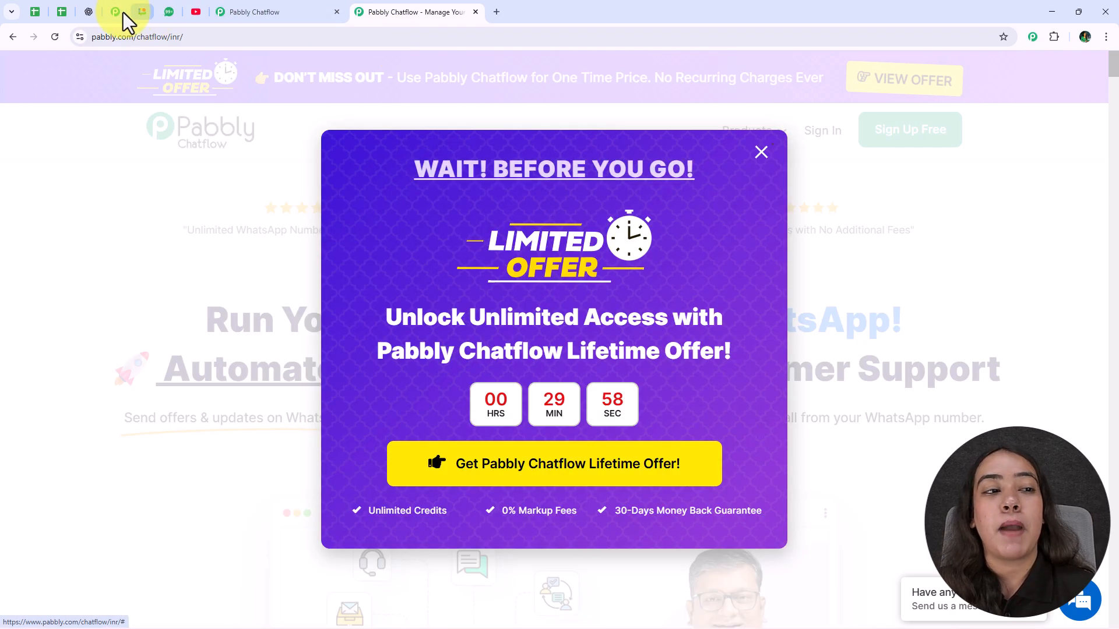
# Look through the Pabbly Community page, from its member benefits to the customer reviews.
pyautogui.click(117, 12)
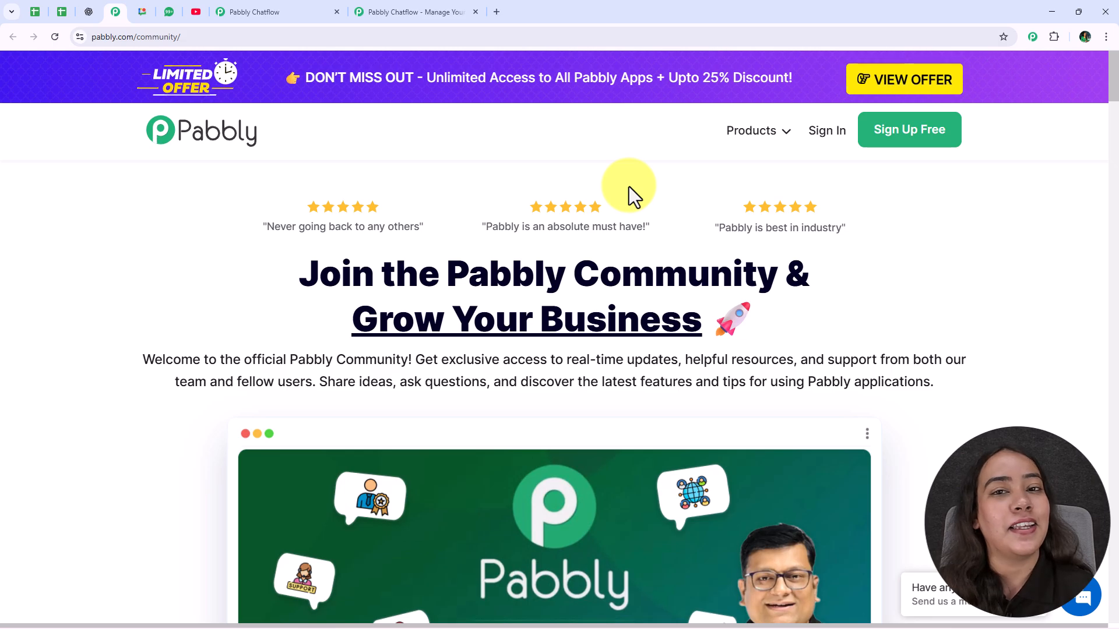
pyautogui.scroll(-3, 628, 186)
pyautogui.scroll(-10, 628, 186)
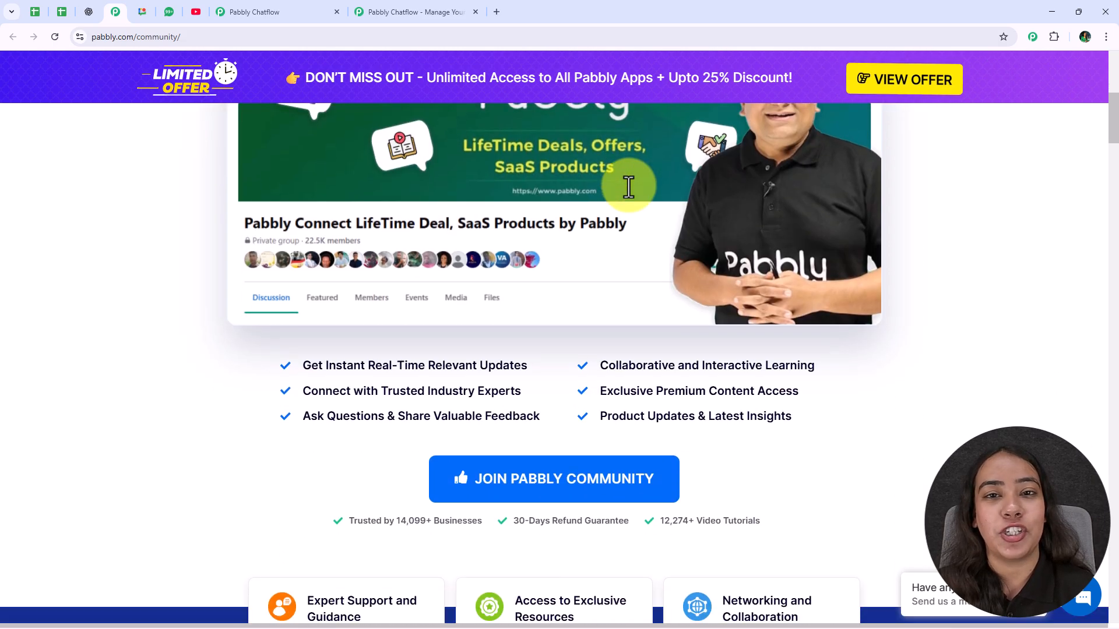
pyautogui.scroll(-17, 628, 186)
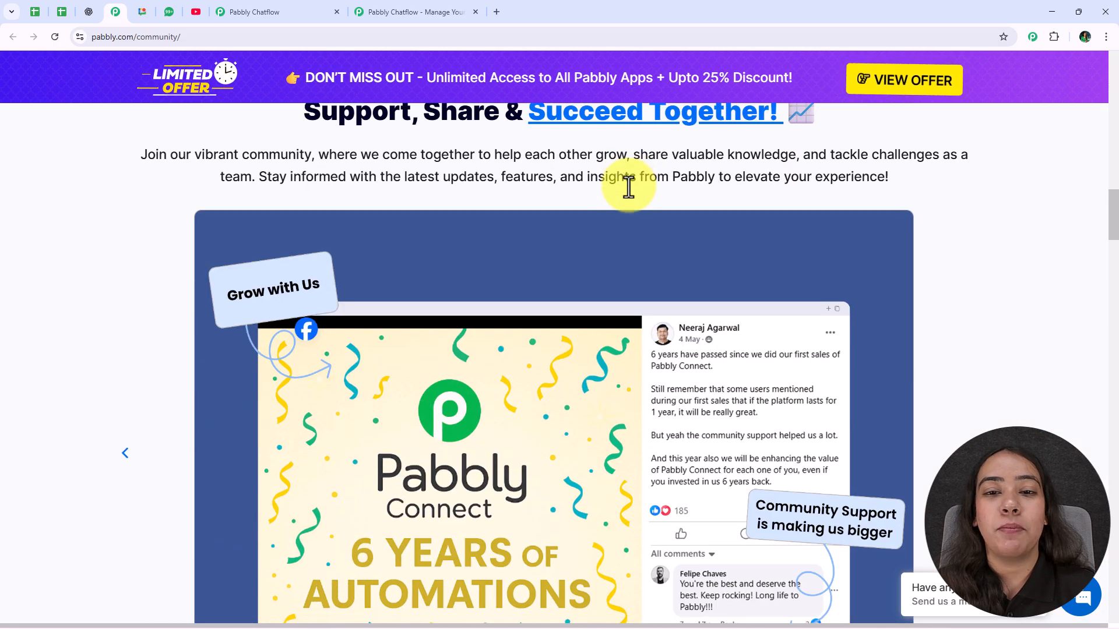
pyautogui.scroll(-15, 629, 186)
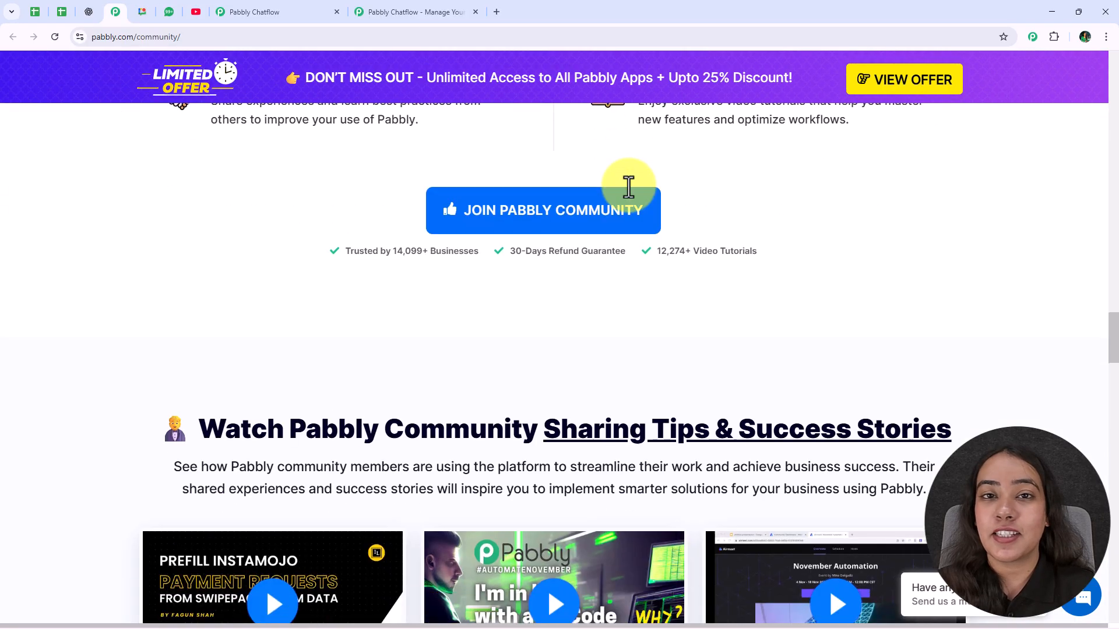
pyautogui.scroll(-6, 628, 186)
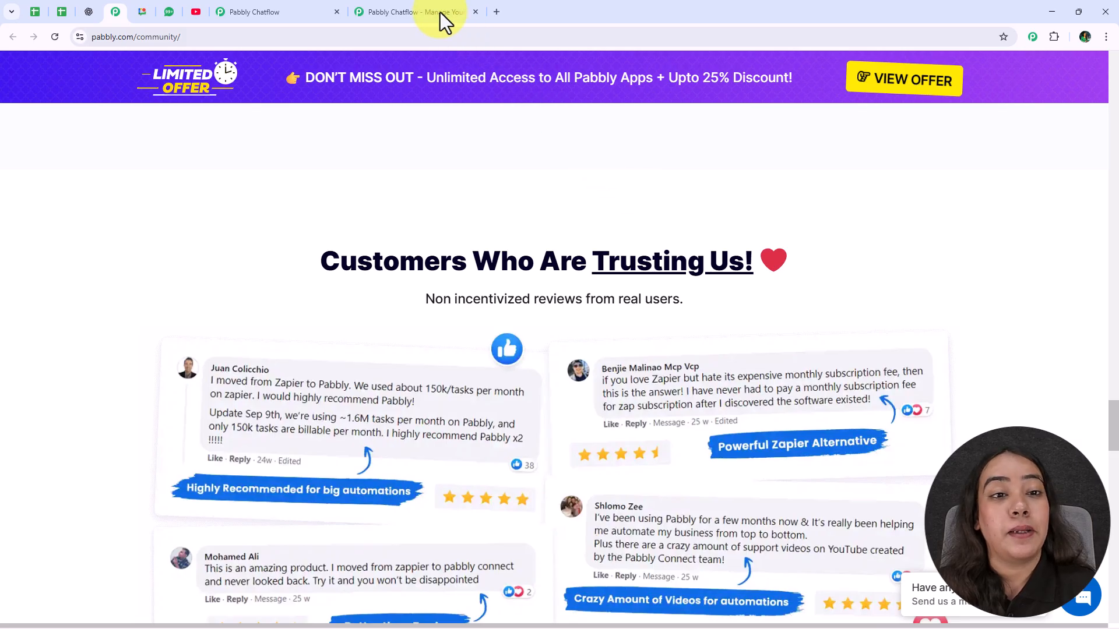
# Return to the Pabbly Chatflow page, sign in past the offer pop-up and access the Chatflow app.
pyautogui.click(445, 19)
pyautogui.click(760, 152)
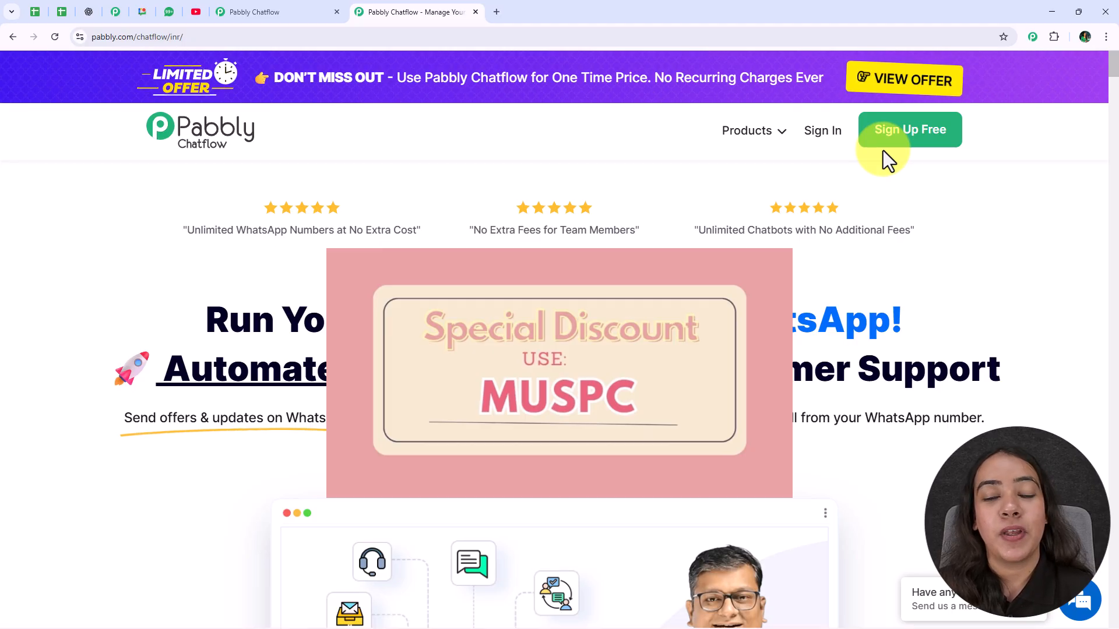
pyautogui.click(834, 140)
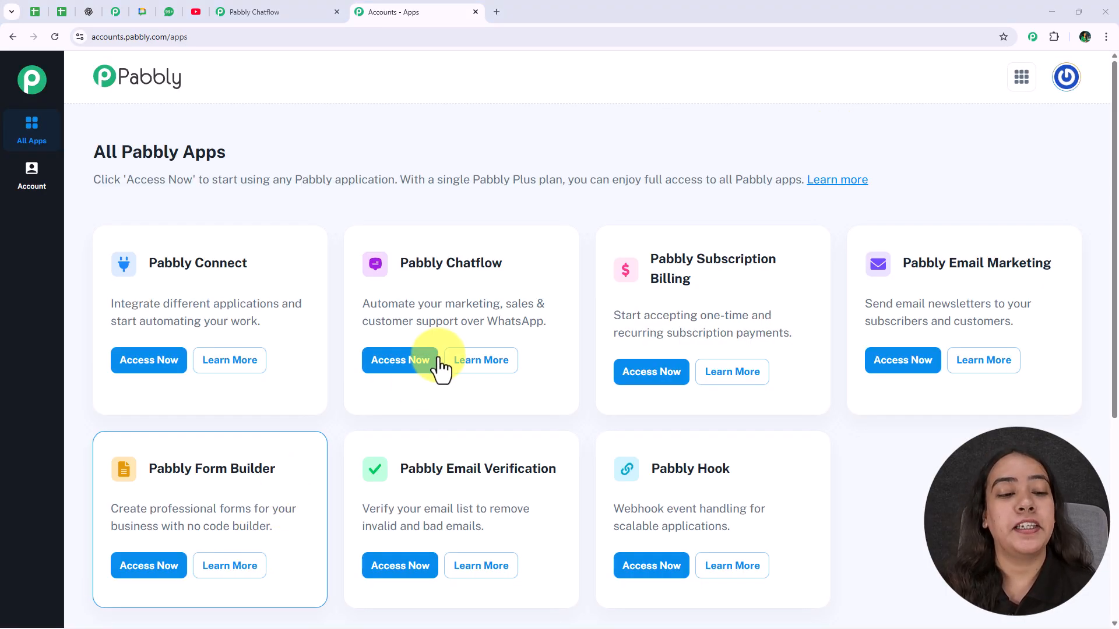
pyautogui.click(404, 371)
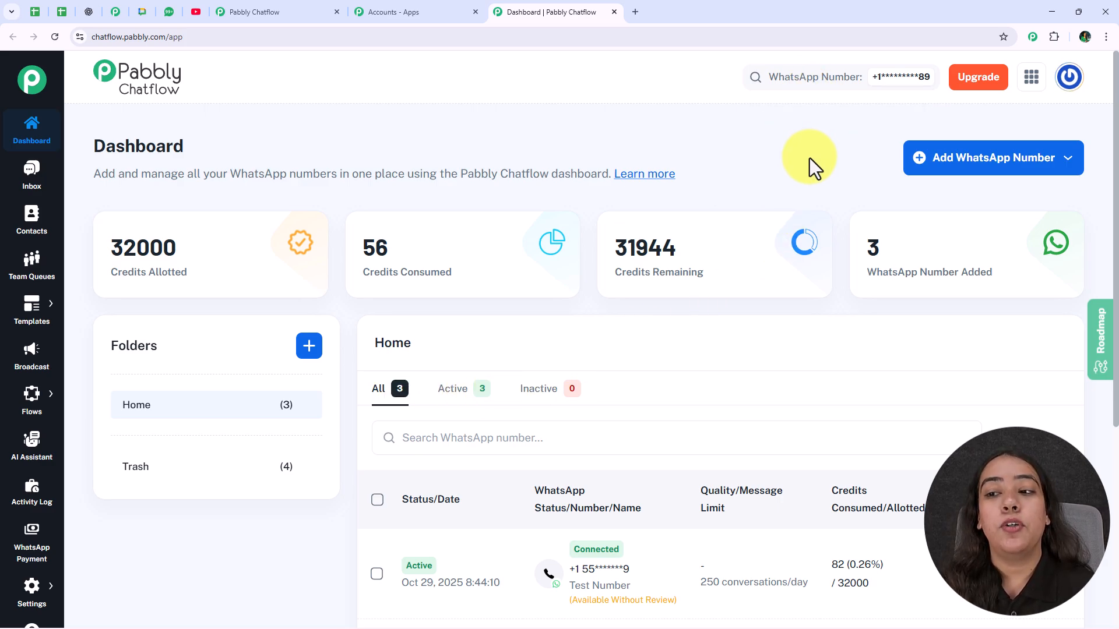
# Examine the connection options for adding a WhatsApp number and the remaining dashboard sections.
pyautogui.click(992, 171)
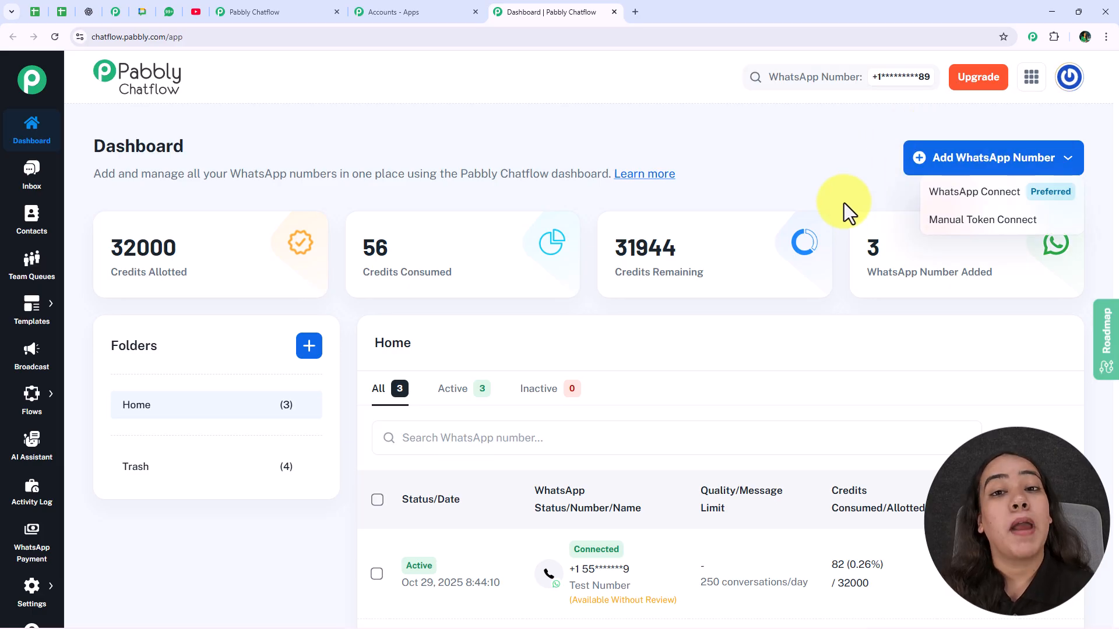
pyautogui.click(857, 175)
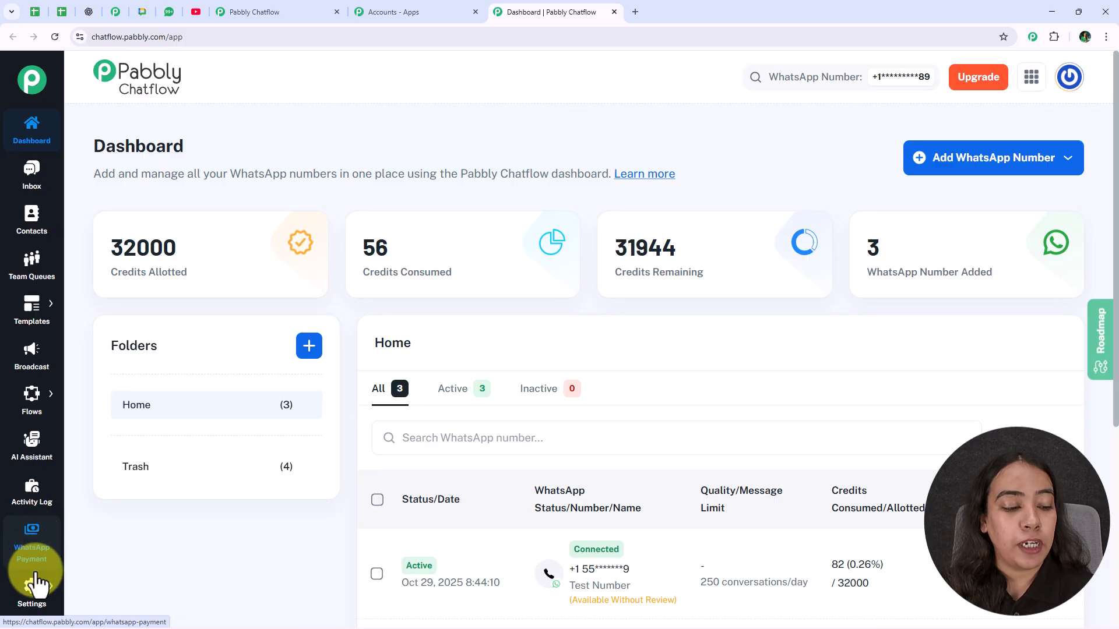
pyautogui.moveTo(33, 577)
pyautogui.scroll(-1, 34, 577)
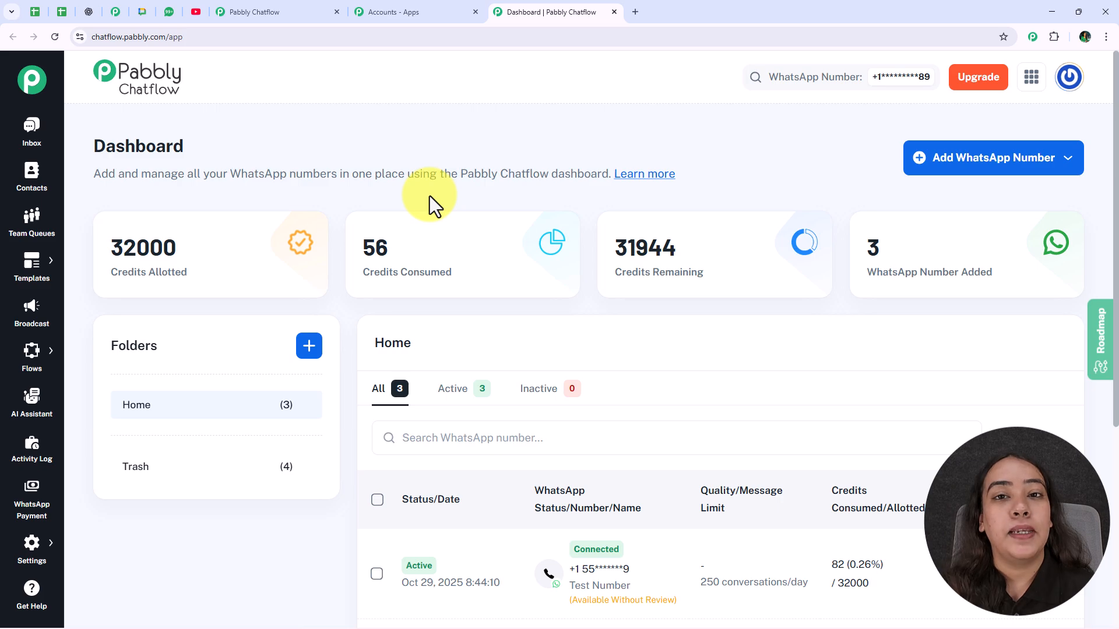
# Go to the Flow Builder and add a new flow.
pyautogui.moveTo(27, 362)
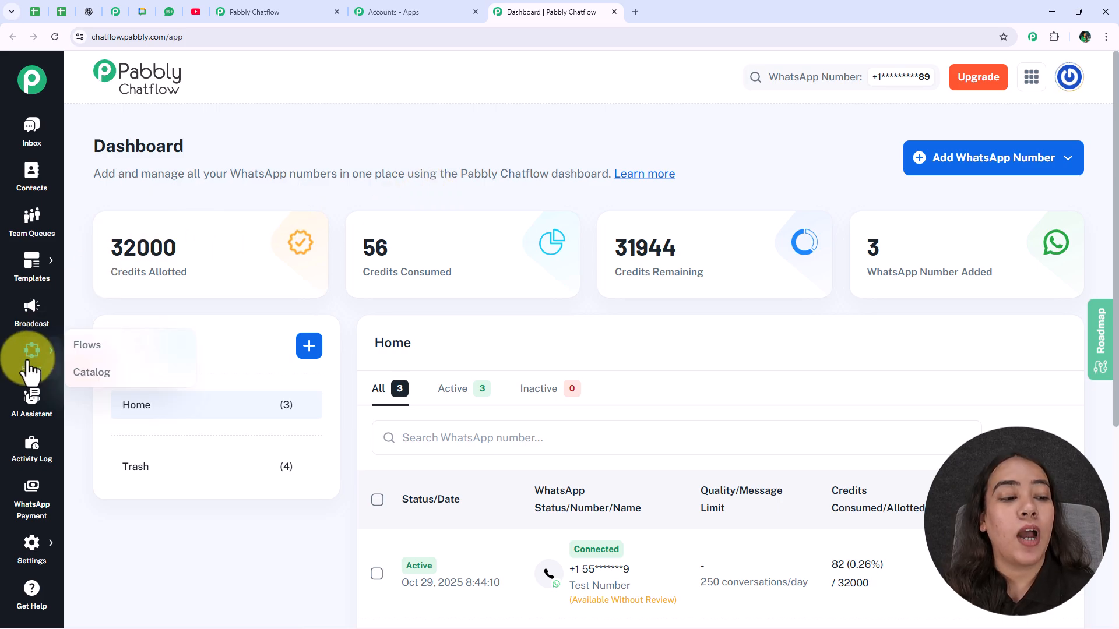
pyautogui.click(89, 345)
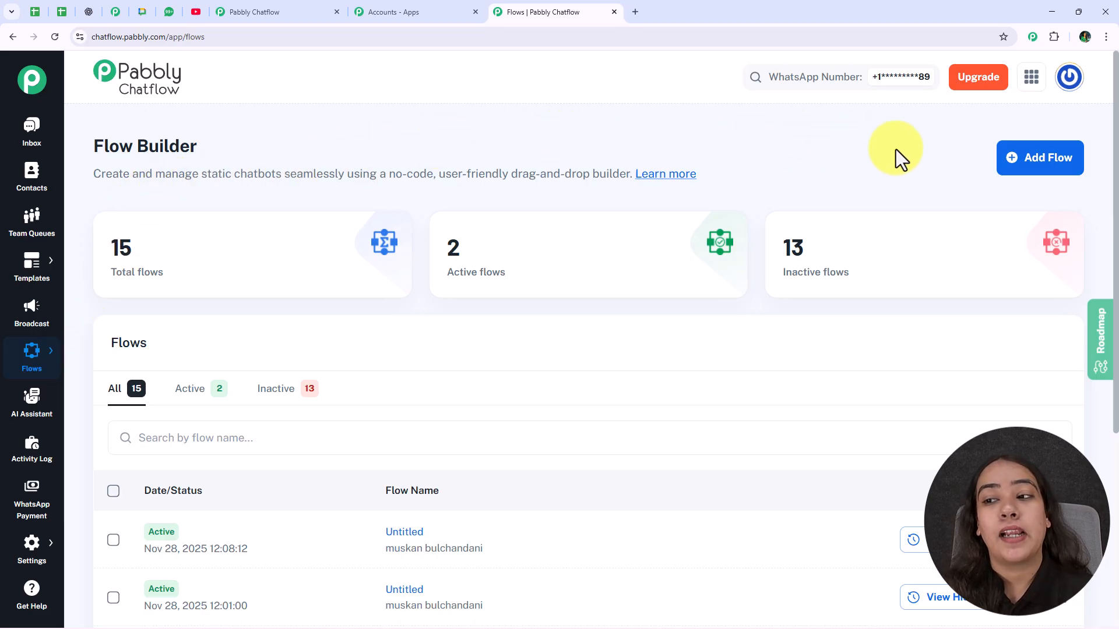
pyautogui.click(1015, 168)
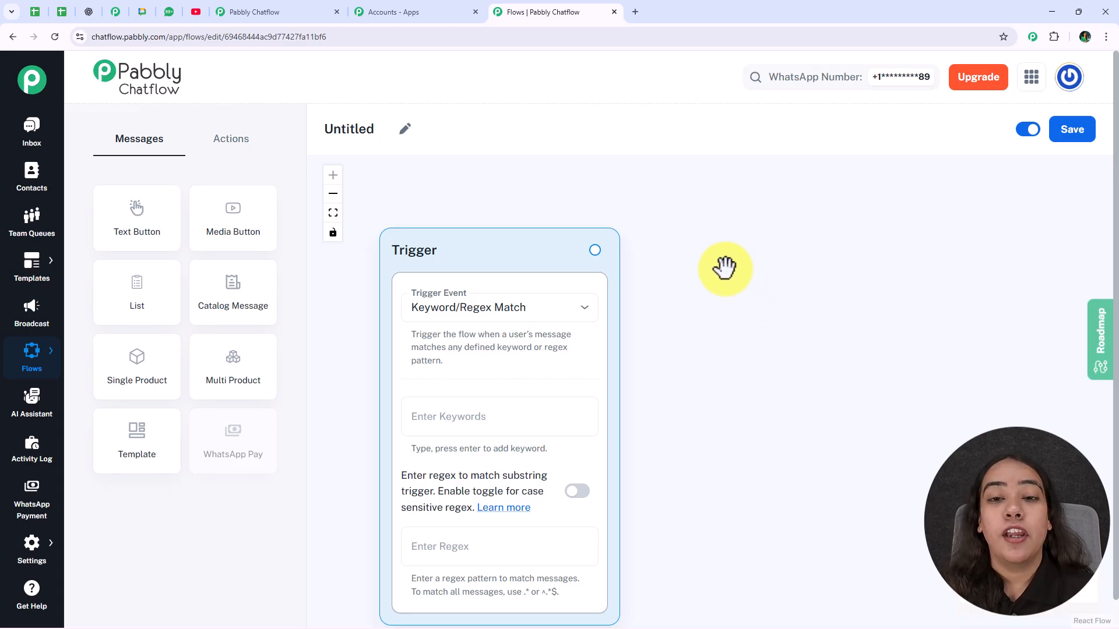
# Rename the untitled flow as "Automate Travel Bookings via WhatsApp".
pyautogui.click(410, 134)
pyautogui.doubleClick(372, 129)
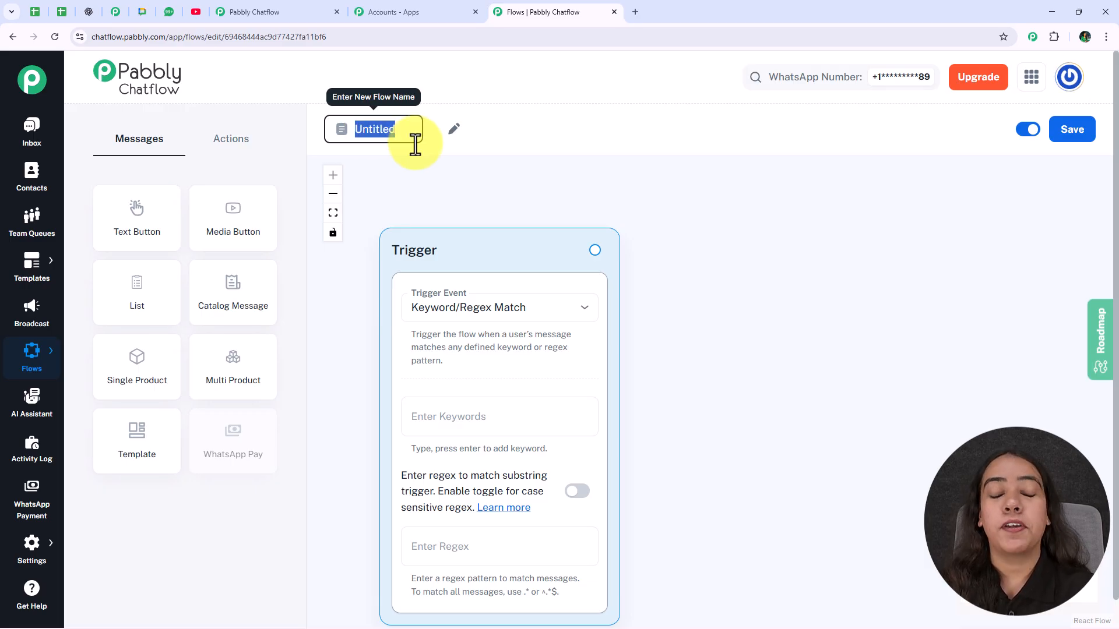
pyautogui.write('Automate Travel Bookings via WhatsApp')
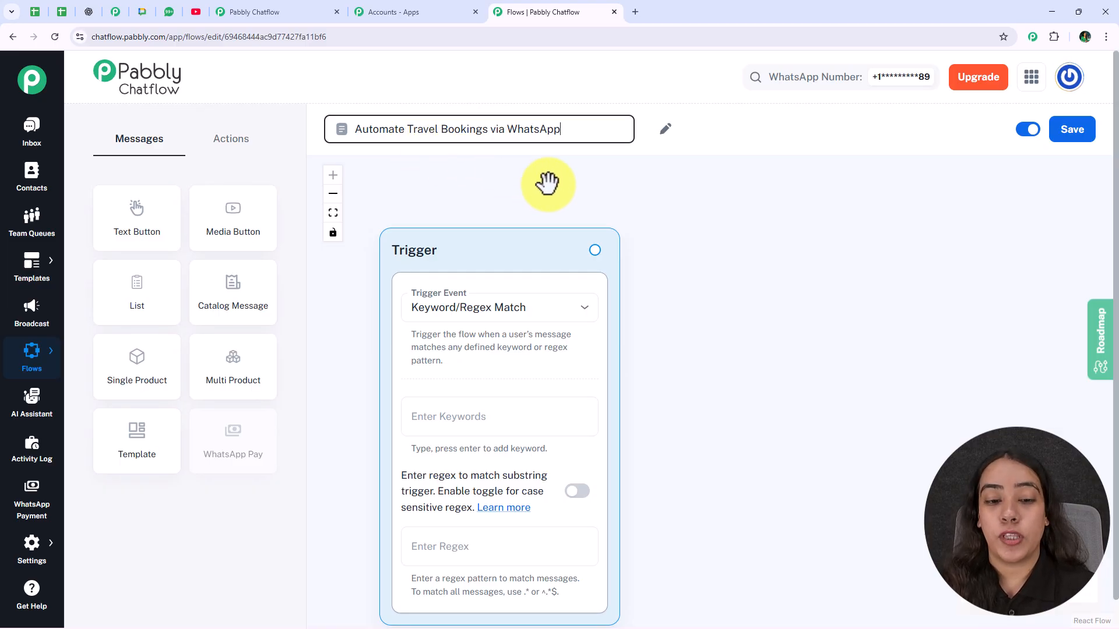
pyautogui.click(661, 153)
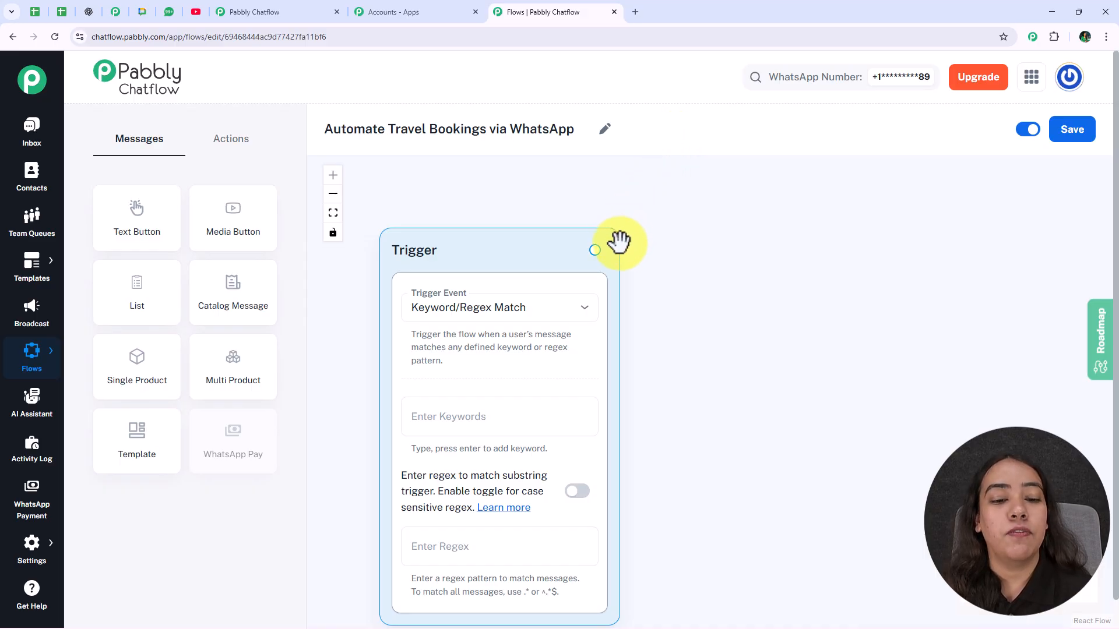
# Look through the available trigger events of the Trigger node, keeping Keyword/Regex Match.
pyautogui.click(559, 313)
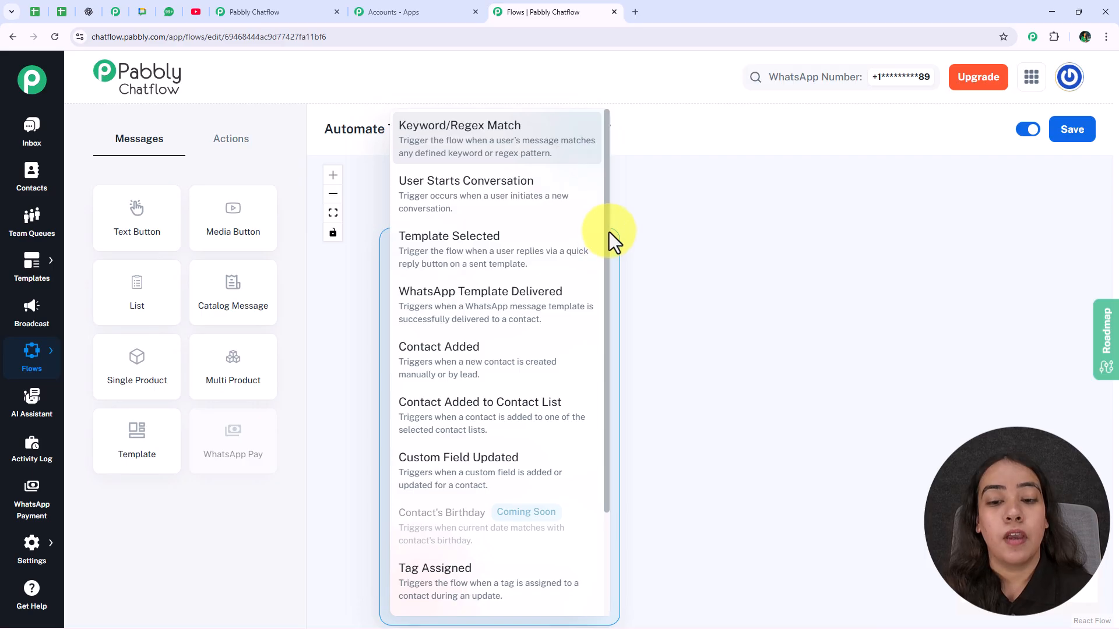
pyautogui.moveTo(606, 236); pyautogui.dragTo(606, 355)
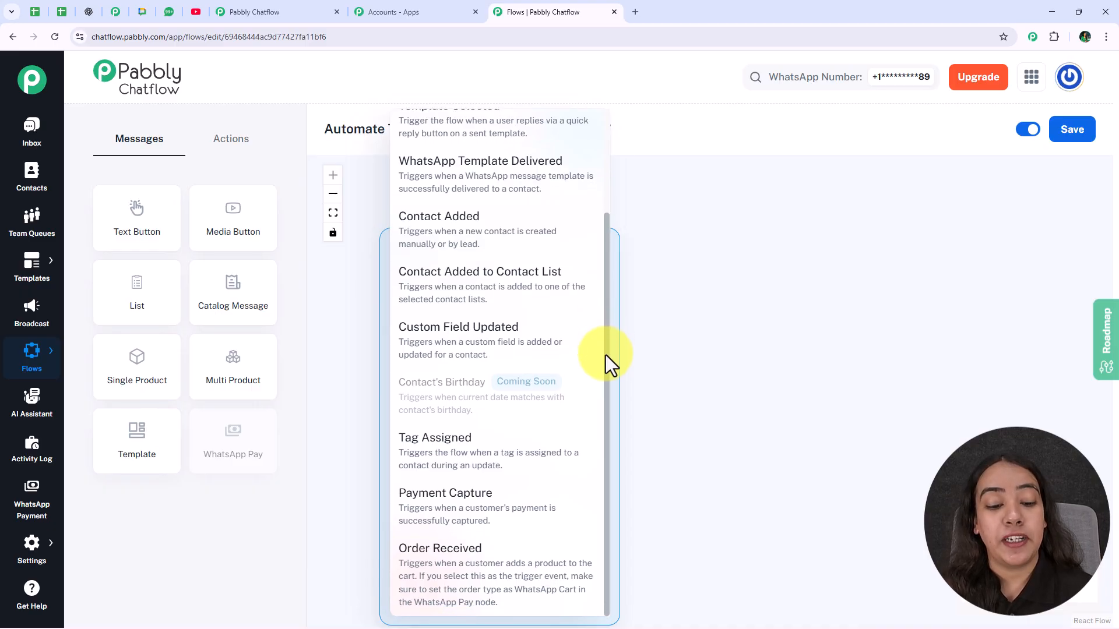
pyautogui.press('Escape')
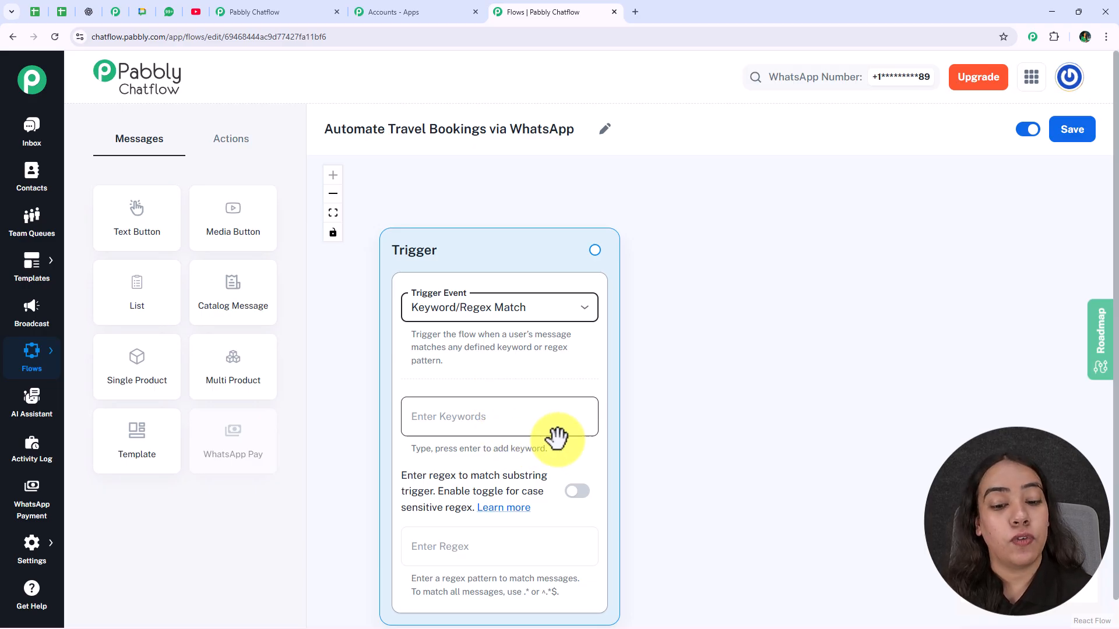
# Add "HI" and "Travel Booking" as the keywords that trigger the flow.
pyautogui.click(534, 418)
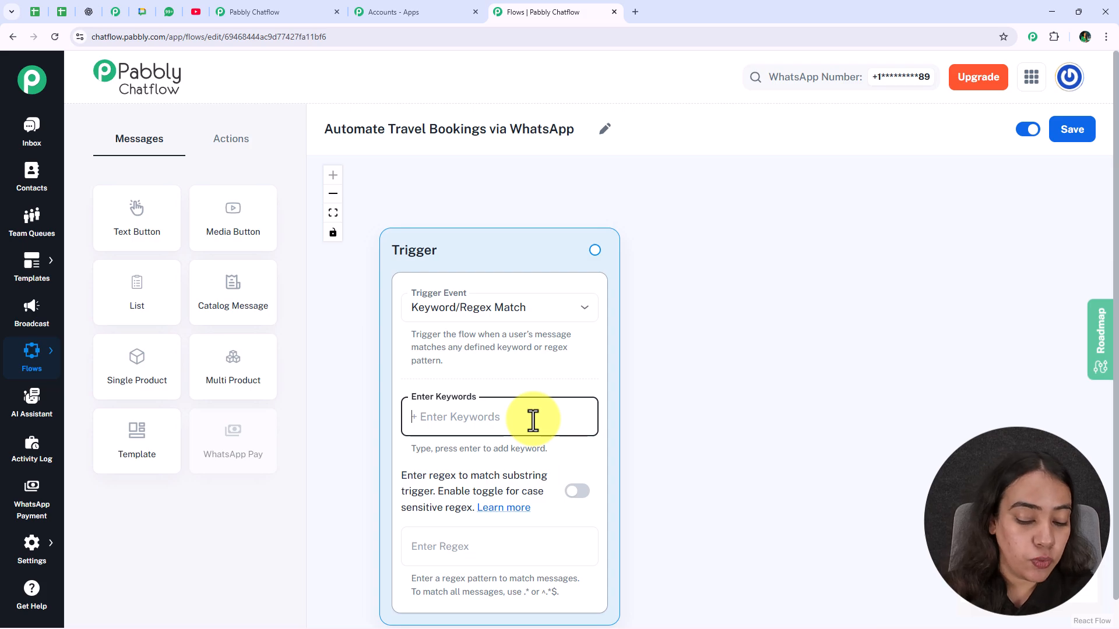
pyautogui.write('HI')
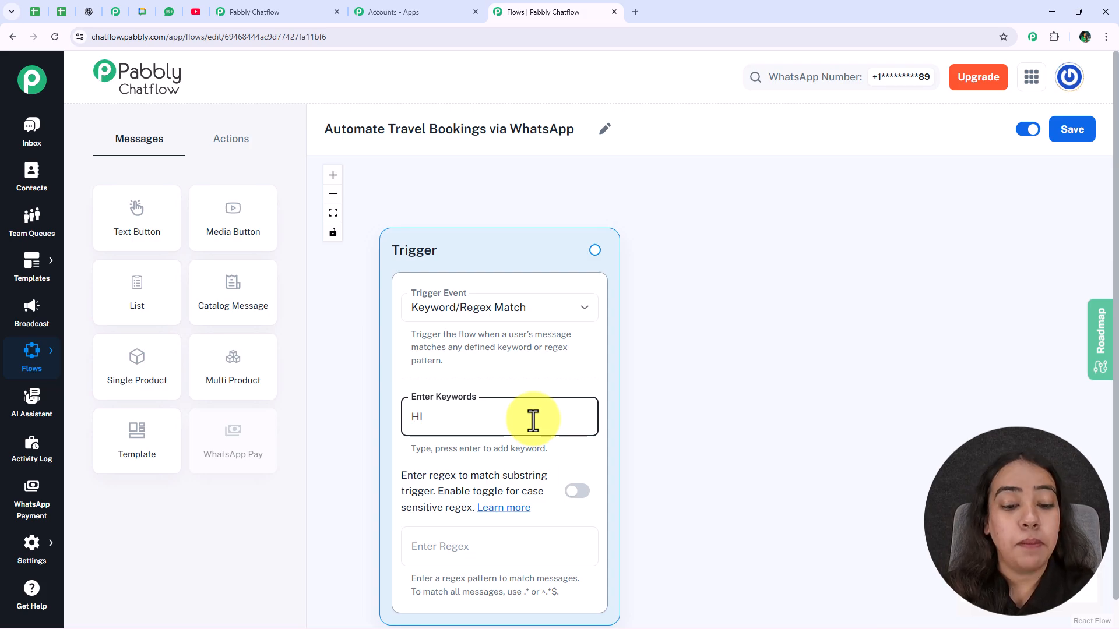
pyautogui.press('Return')
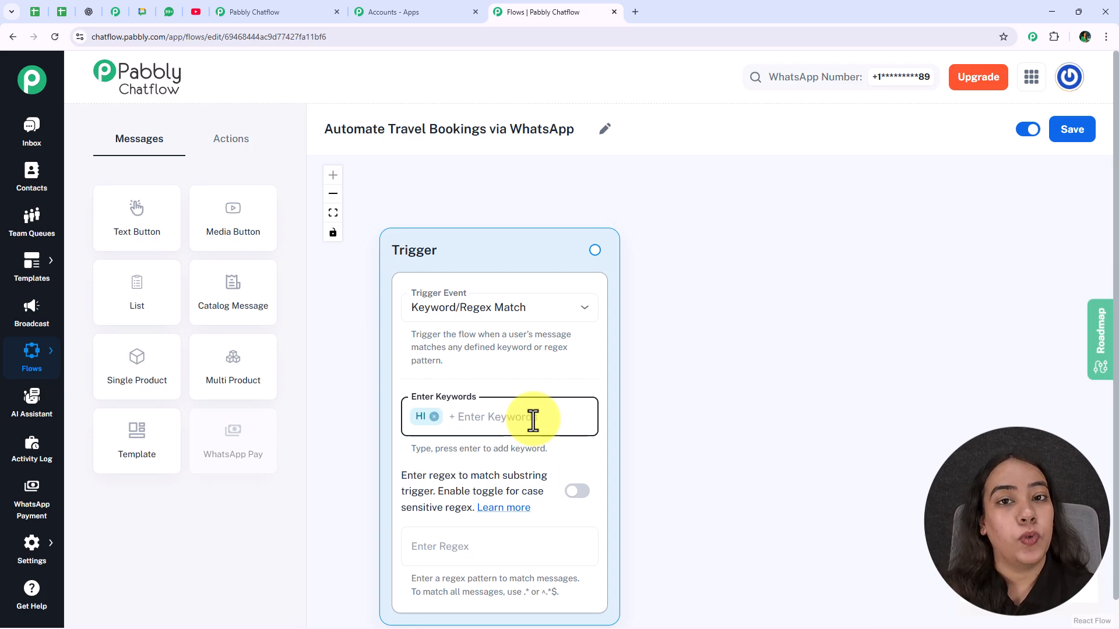
pyautogui.write('Travel Booking')
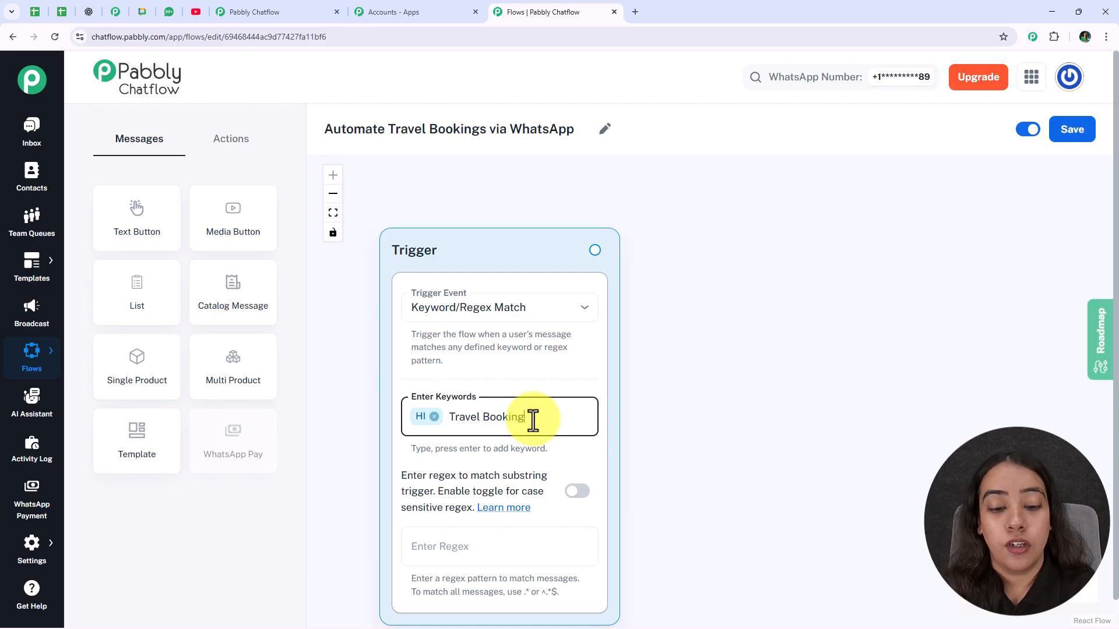
pyautogui.press('Return')
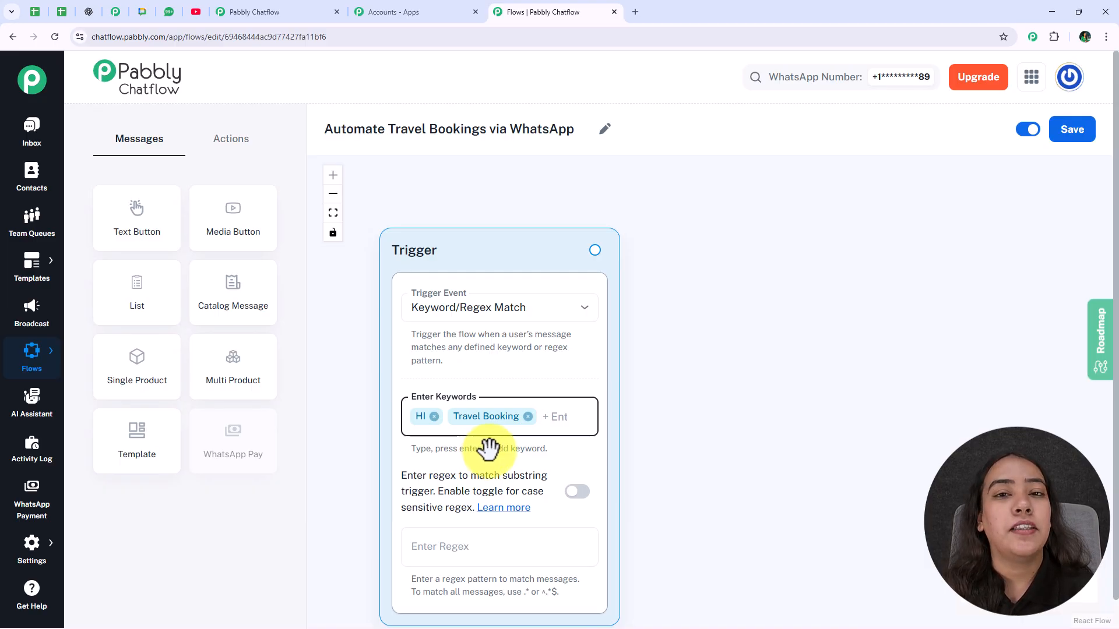
# Add a Media Button message node beside the Trigger node and connect the trigger to it.
pyautogui.moveTo(250, 210); pyautogui.dragTo(795, 202)
pyautogui.moveTo(595, 250); pyautogui.dragTo(785, 467)
pyautogui.moveTo(744, 382)
pyautogui.mouseDown()
pyautogui.moveTo(500, 300)
pyautogui.moveTo(464, 274)
pyautogui.mouseUp()
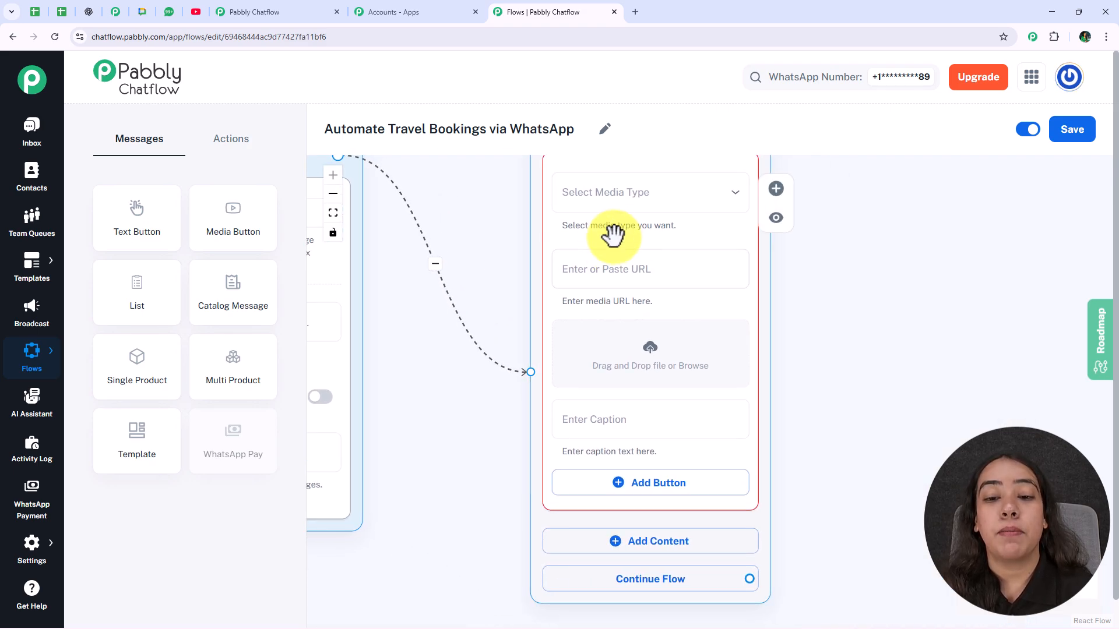
# Set the new node's media type to Image and upload the travel picture with the plane, train and bus.
pyautogui.click(637, 212)
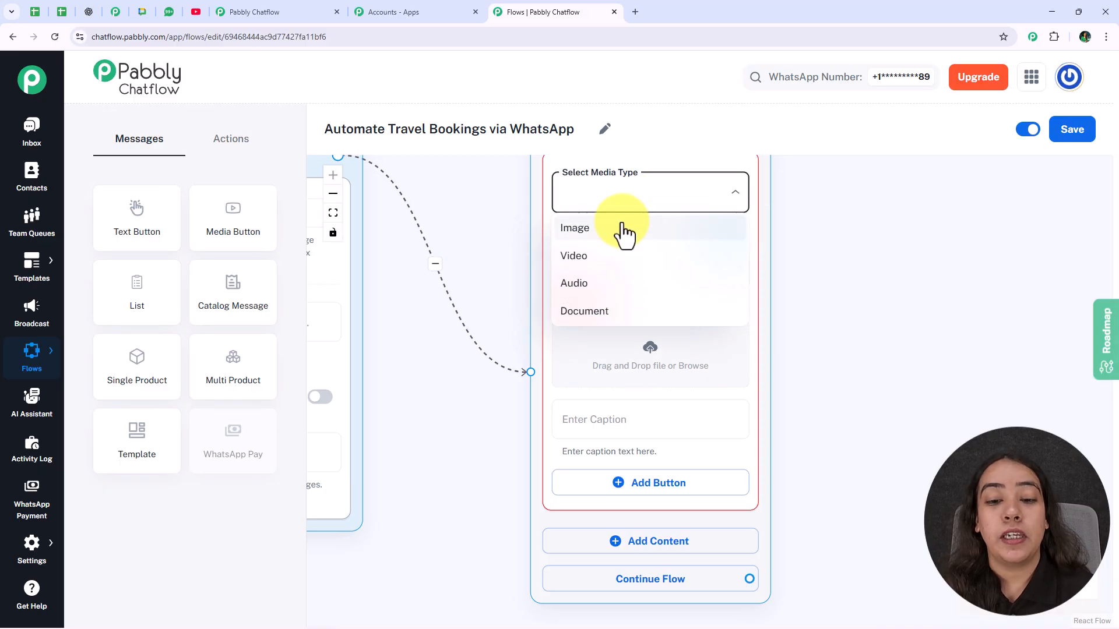
pyautogui.click(623, 229)
pyautogui.click(651, 363)
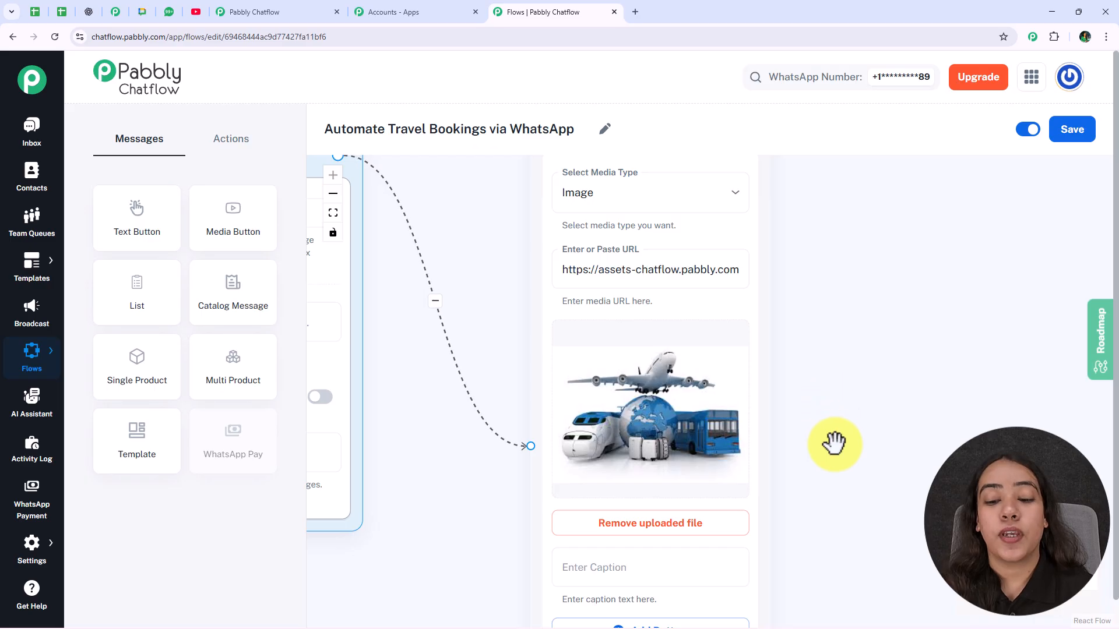
# Add Text Button content: "✈️ Welcome to Smart Travel Booking! We help you book flights, hotels & holiday packages easily on WhatsApp. What would you like to book?".
pyautogui.moveTo(832, 479); pyautogui.dragTo(754, 110)
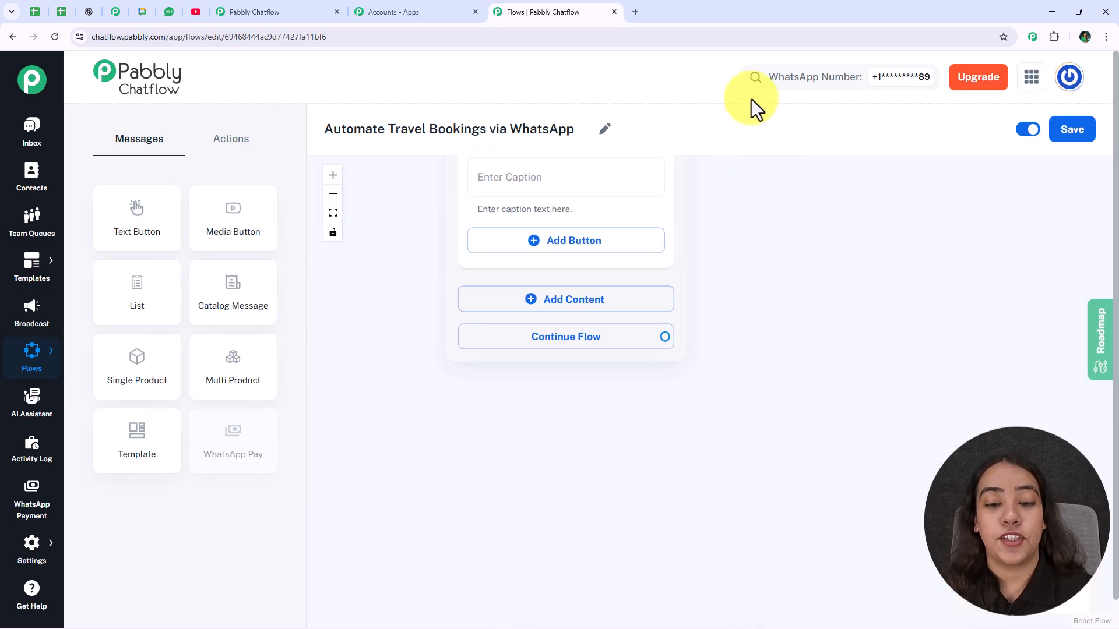
pyautogui.click(569, 315)
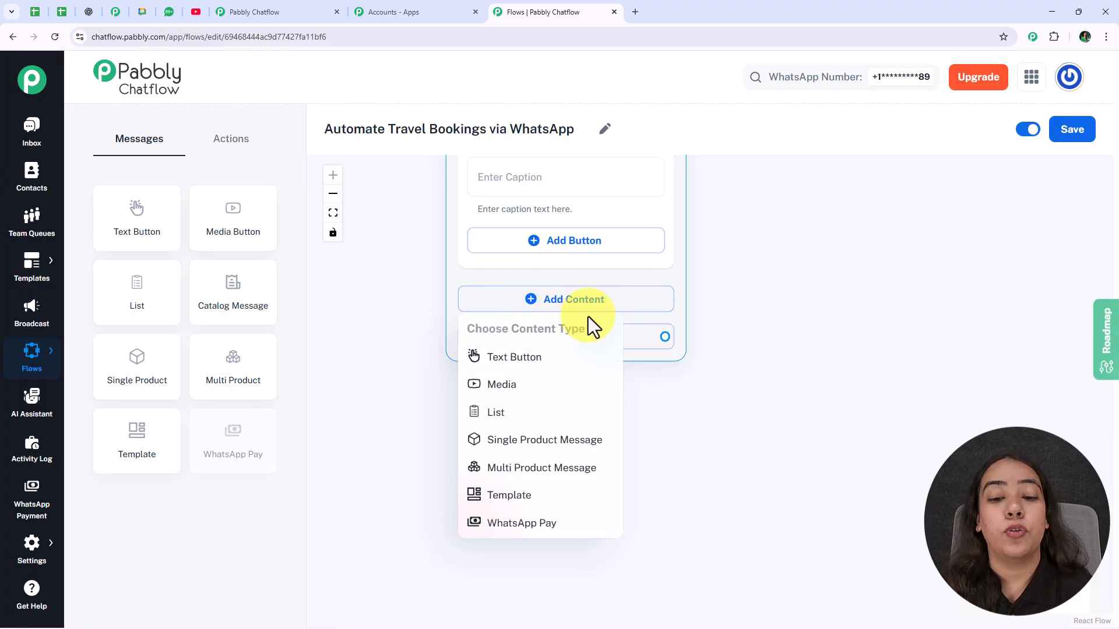
pyautogui.click(532, 366)
pyautogui.click(527, 362)
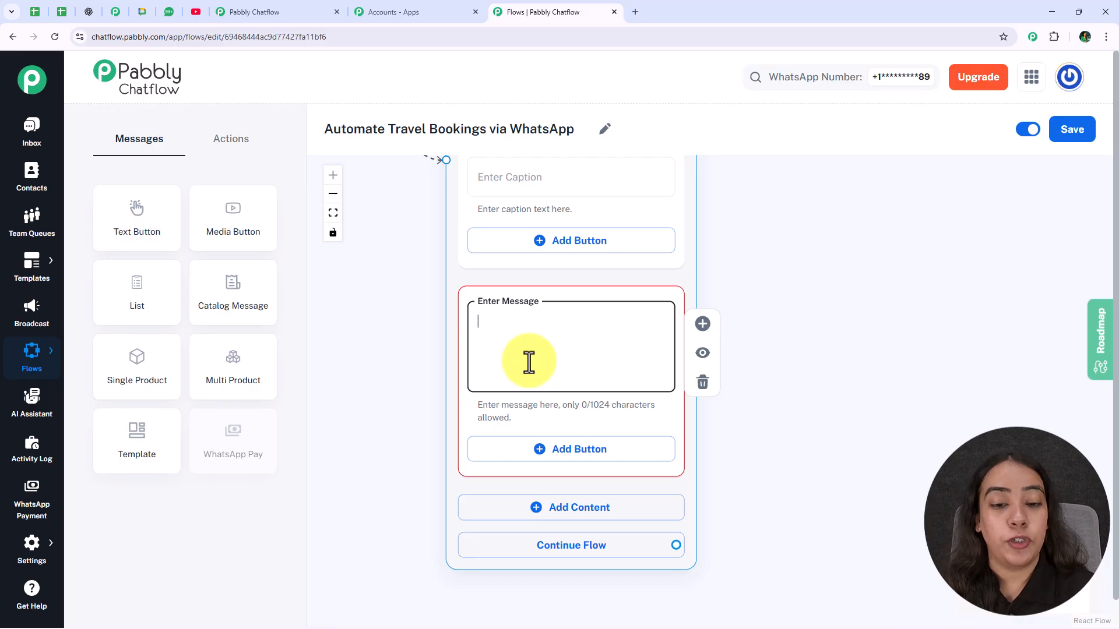
pyautogui.write('✈ Welcome to Smart Travel Booking! We help you book flights, hotels & holiday packages easily on WhatsApp.  What would you like to book?')
pyautogui.moveTo(662, 362); pyautogui.dragTo(663, 329)
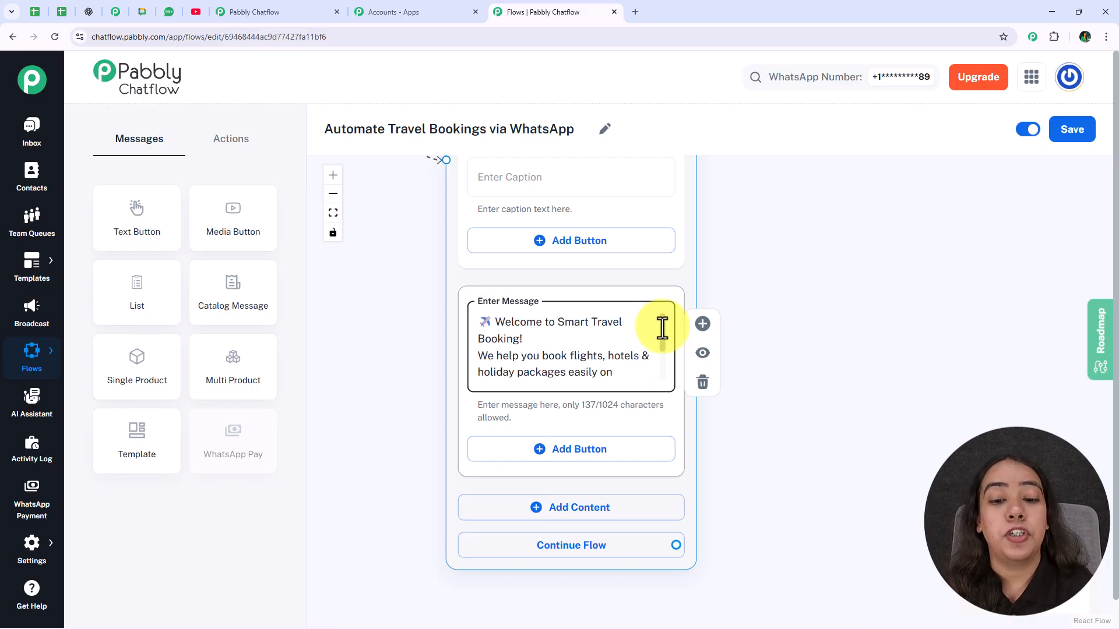
pyautogui.scroll(-3, 668, 342)
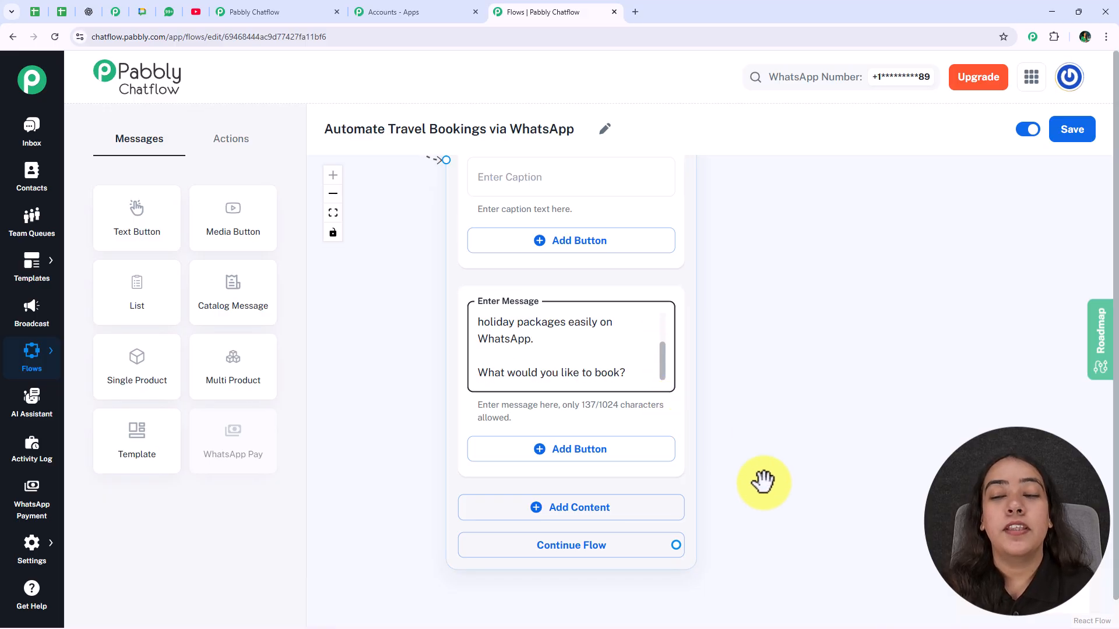
# Add three Quick Reply buttons to the welcome message: "1️⃣ Flight", "2️⃣ Hotel" and "3️⃣ Holiday Package".
pyautogui.moveTo(771, 496); pyautogui.dragTo(754, 350)
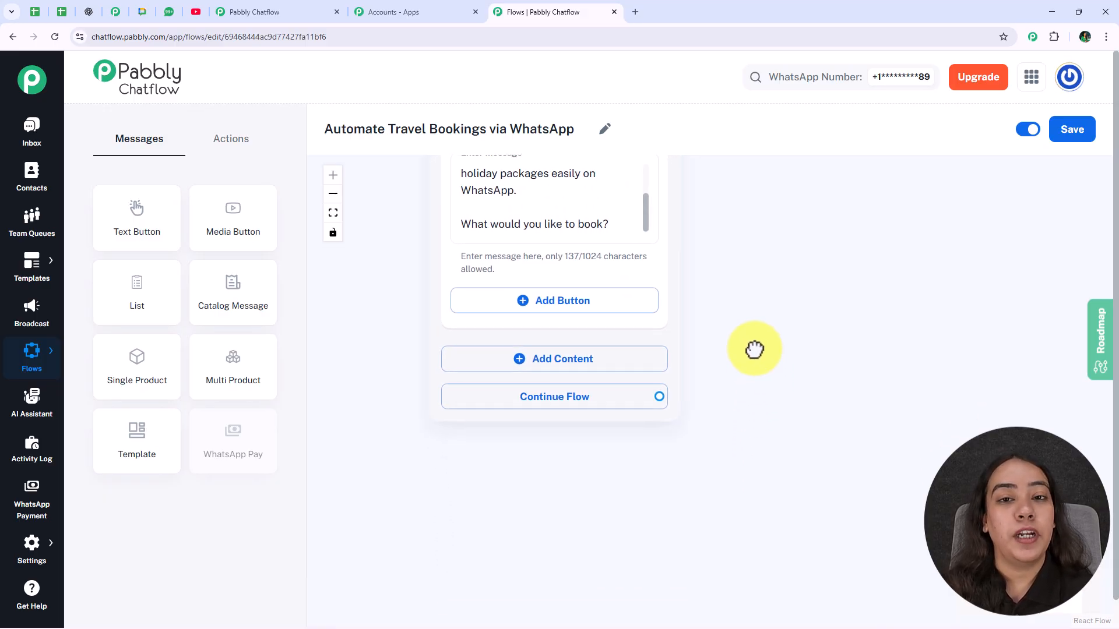
pyautogui.click(542, 303)
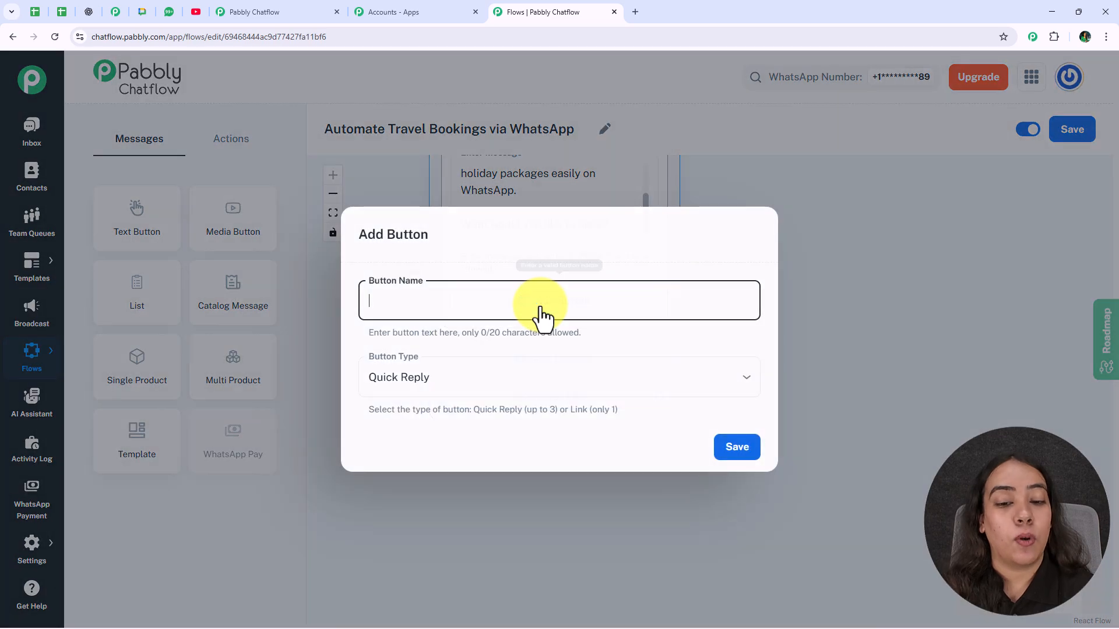
pyautogui.write('1️⃣ Flight')
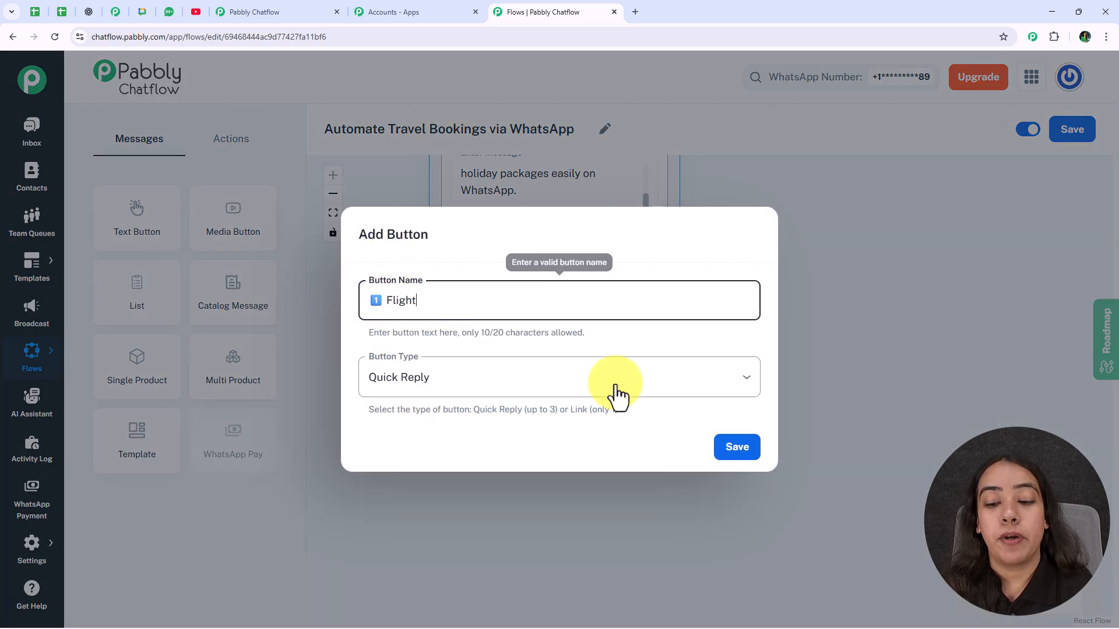
pyautogui.click(738, 447)
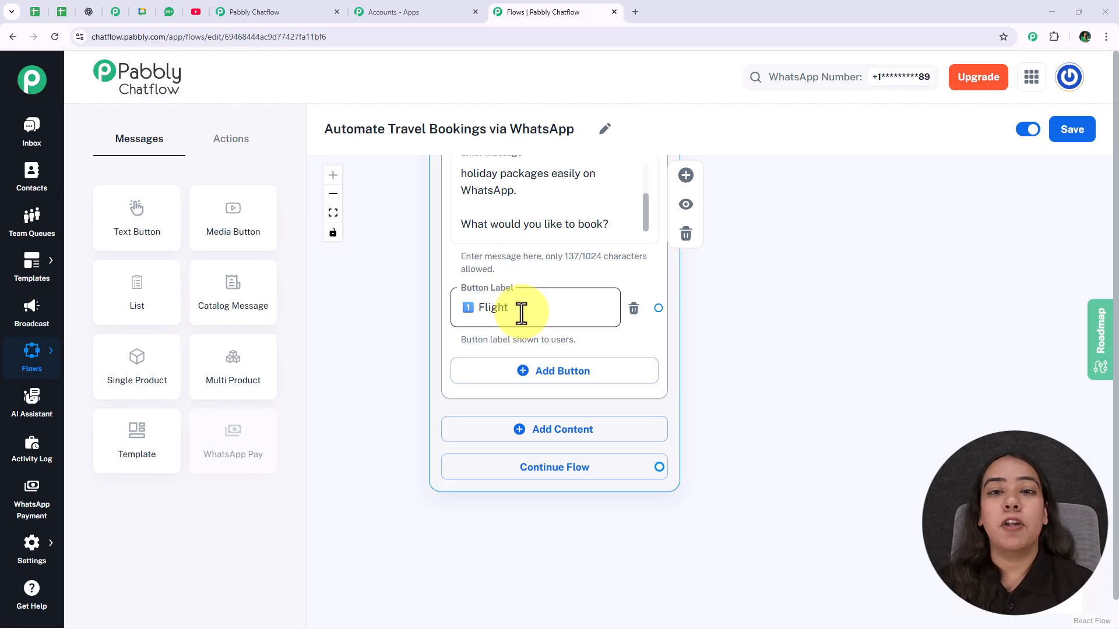
pyautogui.click(542, 386)
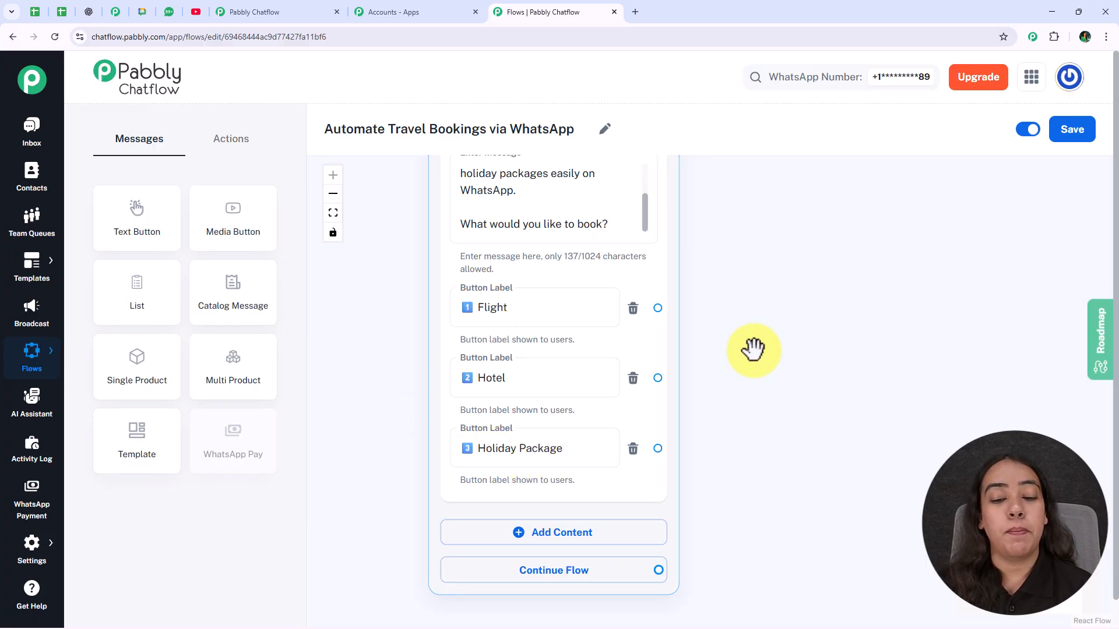
# Add an Ask Question node beside the welcome message and connect the Flight button to it.
pyautogui.moveTo(741, 379); pyautogui.dragTo(708, 432)
pyautogui.scroll(-2, 733, 395)
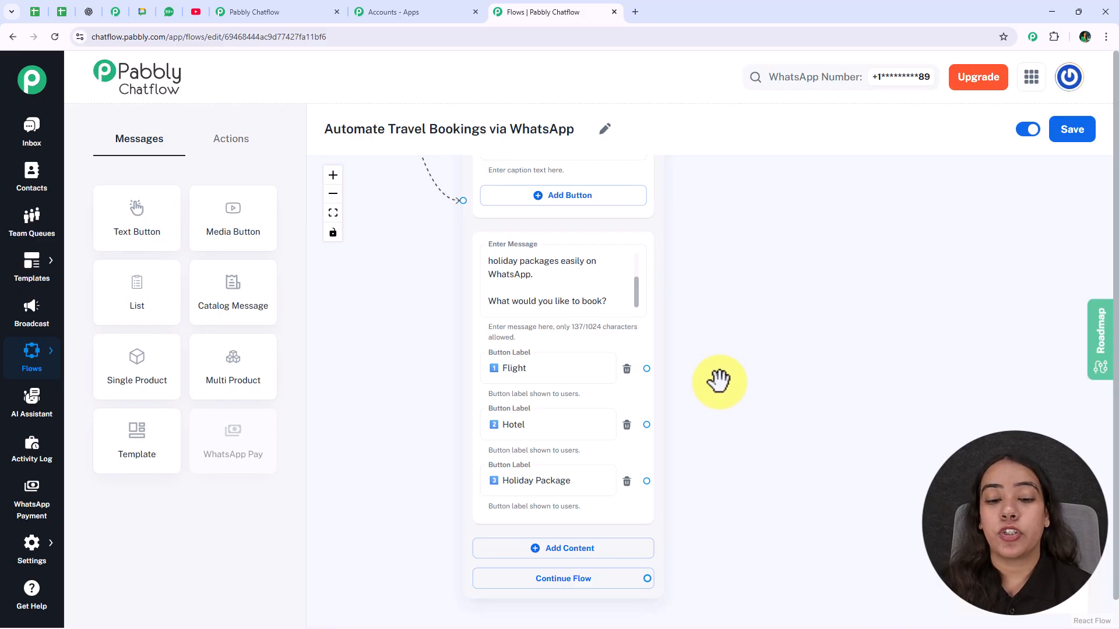
pyautogui.scroll(2, 720, 379)
pyautogui.click(492, 362)
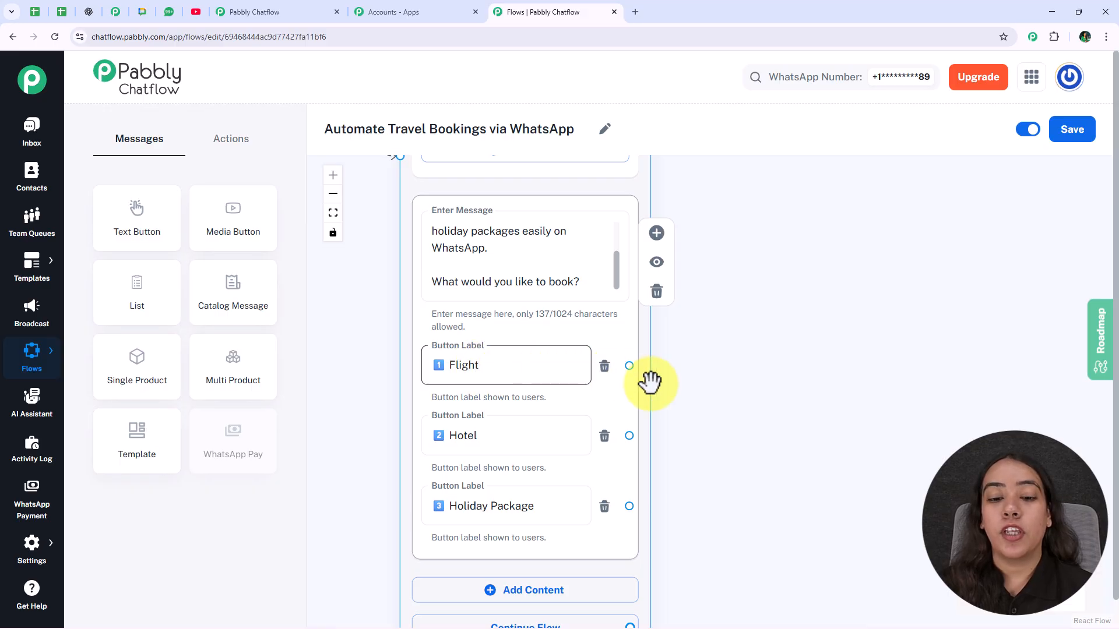
pyautogui.click(249, 152)
pyautogui.moveTo(231, 307); pyautogui.dragTo(738, 229)
pyautogui.moveTo(629, 365); pyautogui.dragTo(685, 408)
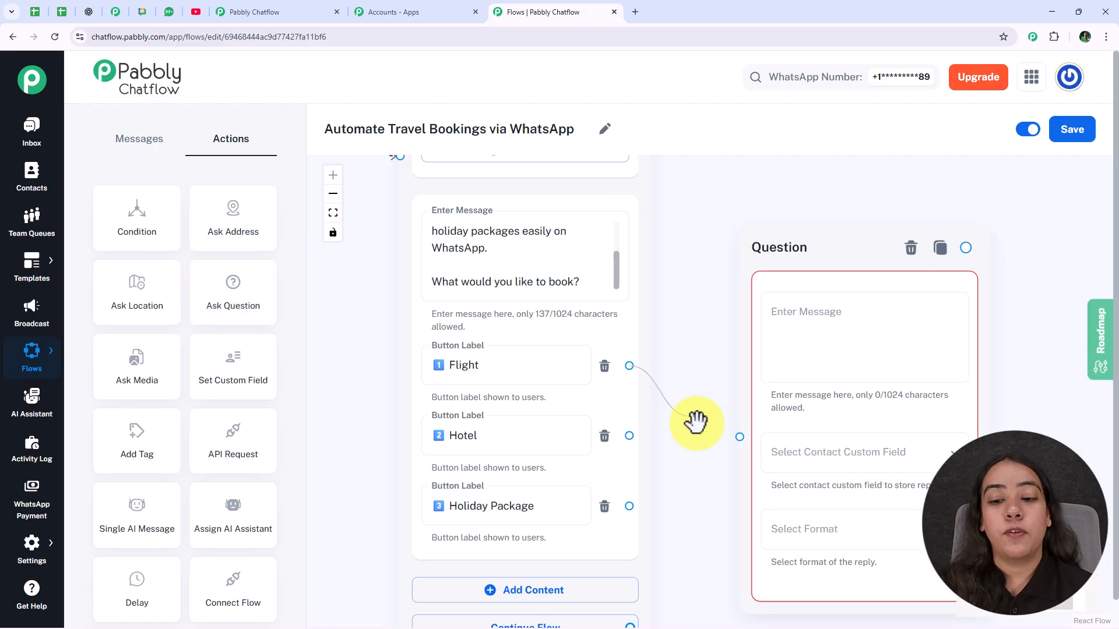
pyautogui.moveTo(739, 441); pyautogui.dragTo(739, 439)
# Set the question to "Please share your travel details: 📍 From City:", storing the reply in the FromCity custom field with Text format.
pyautogui.click(657, 260)
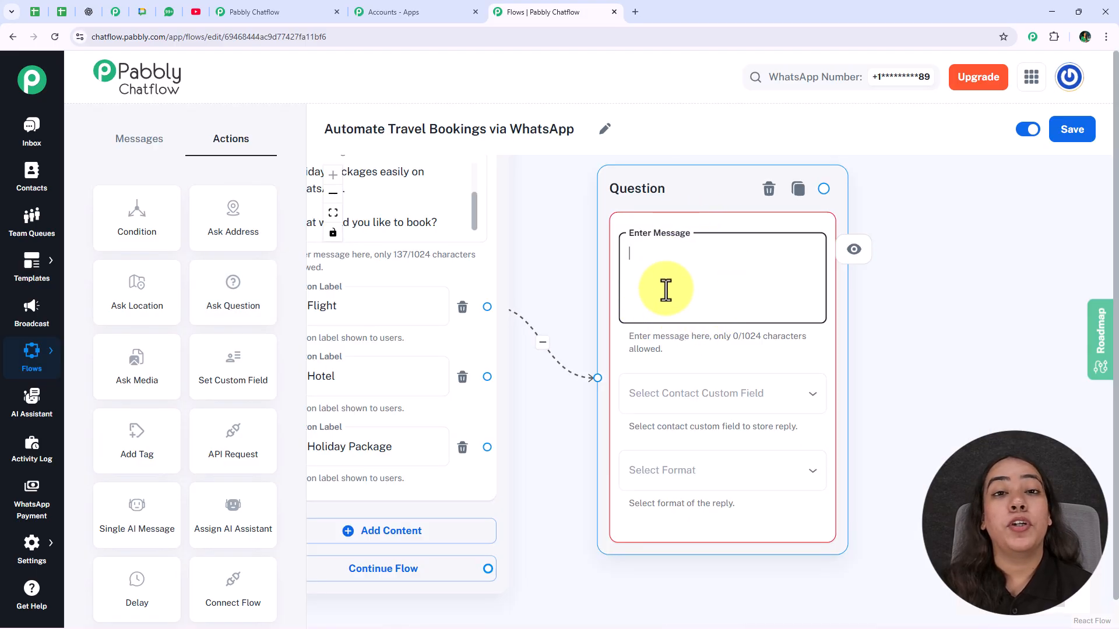
pyautogui.write('Please share your travel details:  📍 From City:')
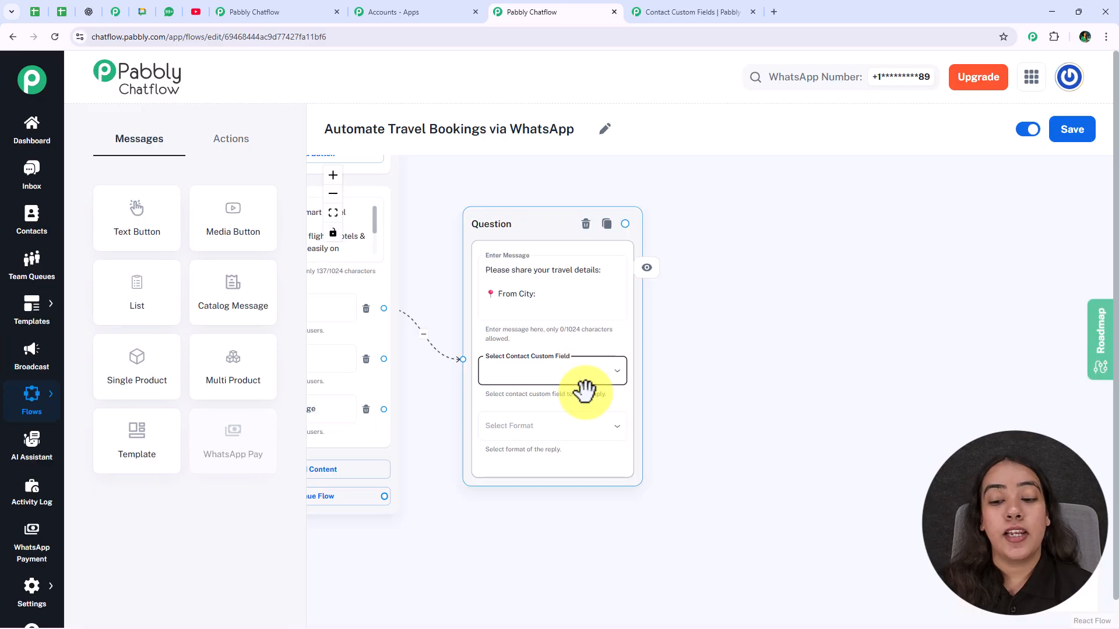
pyautogui.click(583, 385)
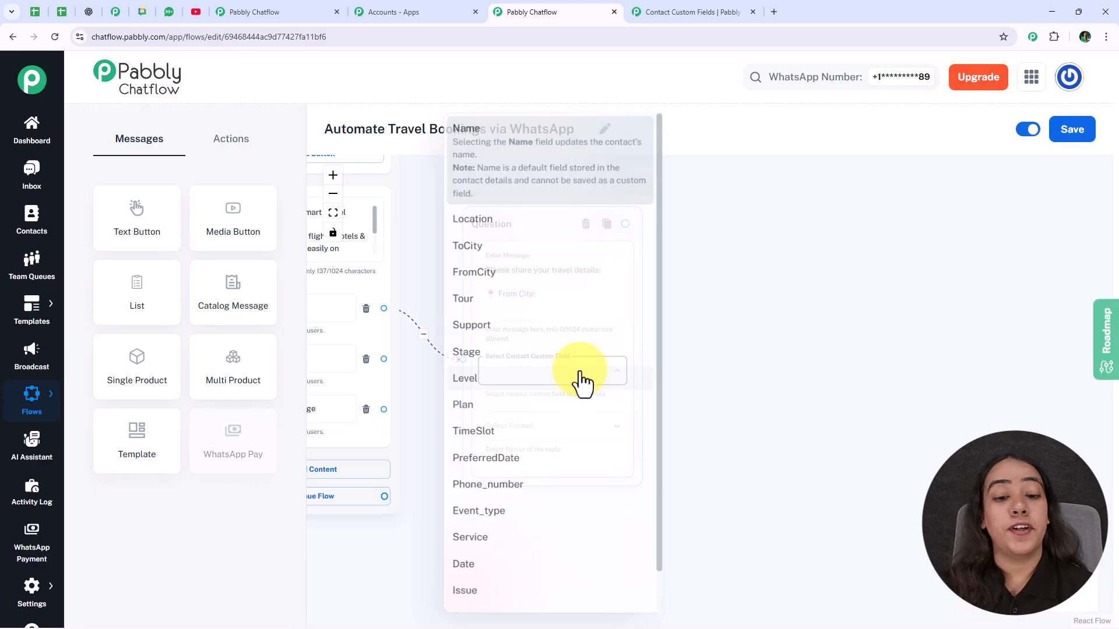
pyautogui.click(512, 284)
pyautogui.click(513, 442)
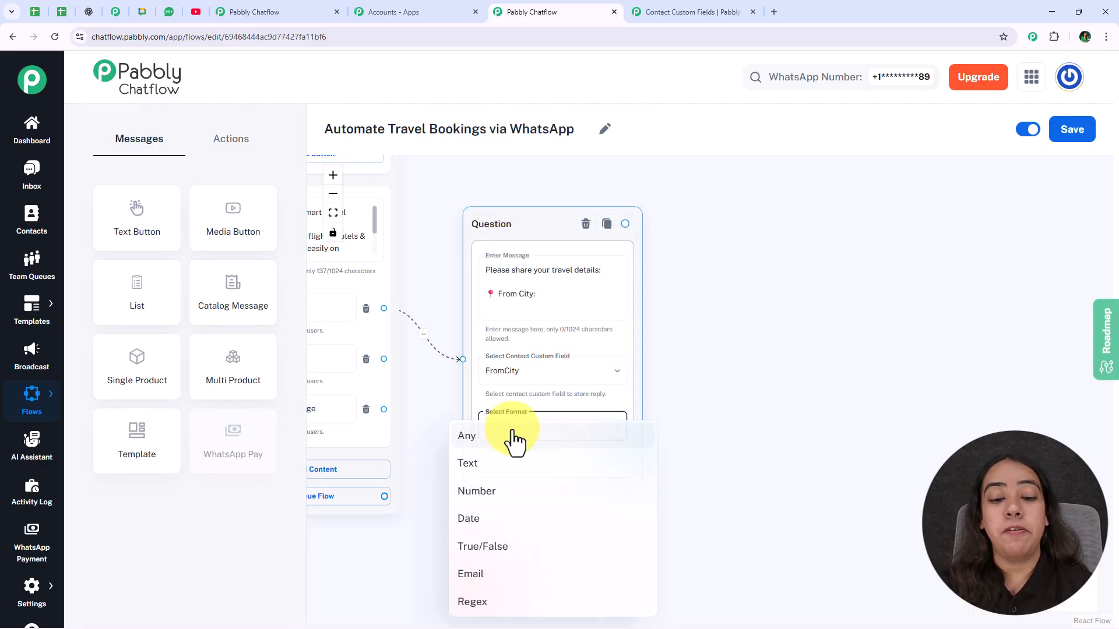
pyautogui.click(513, 466)
pyautogui.scroll(1, 758, 371)
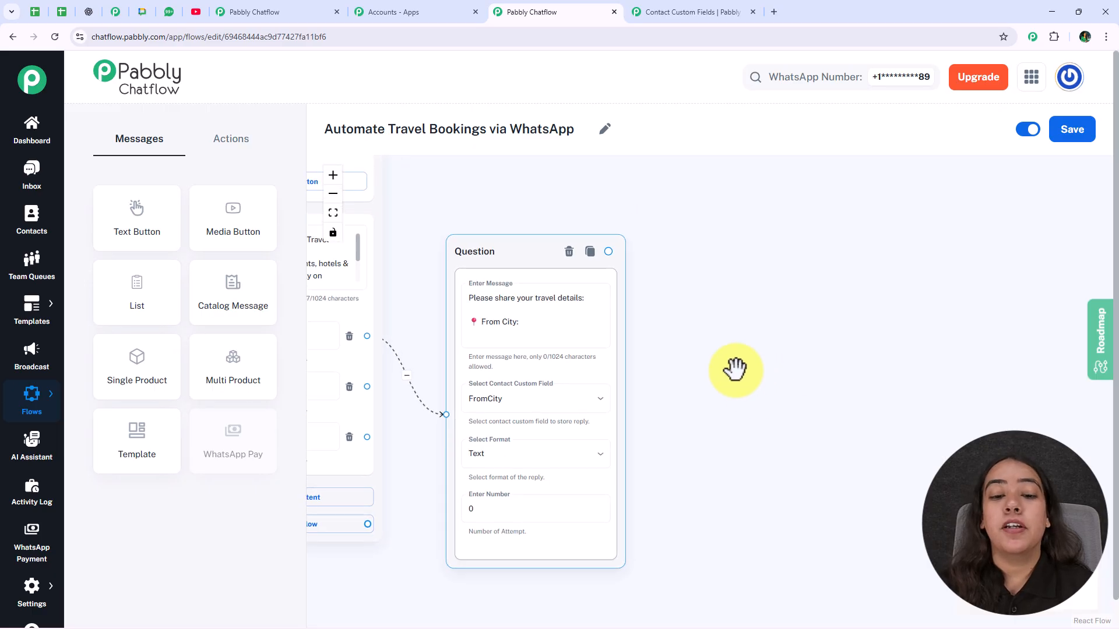
# Add a second Ask Question node and connect the From City question to it.
pyautogui.click(233, 153)
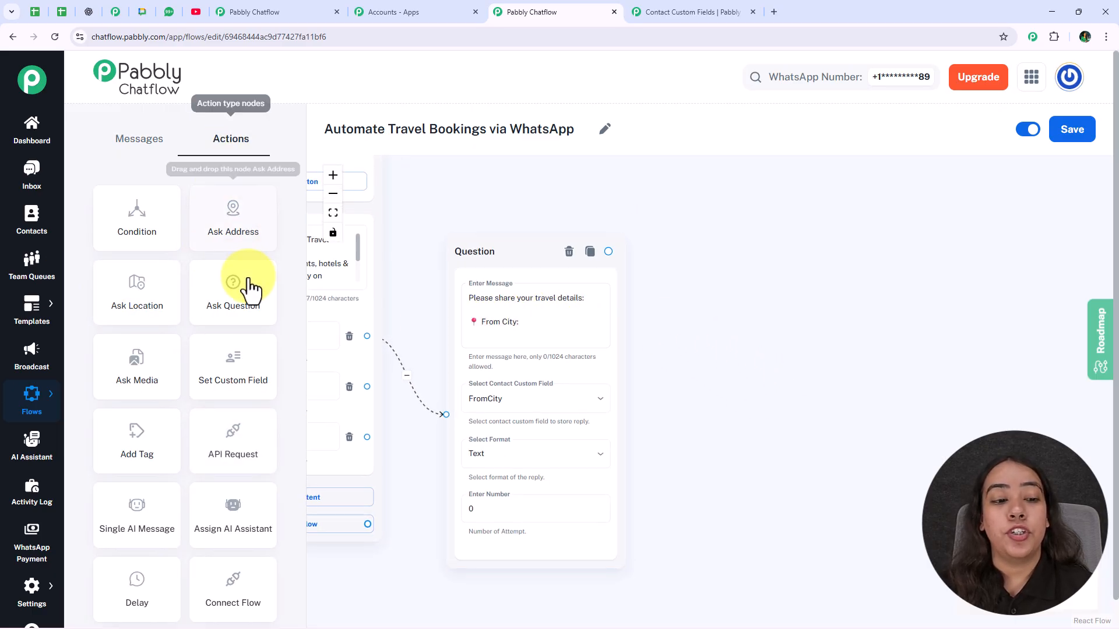
pyautogui.moveTo(233, 306); pyautogui.dragTo(764, 227)
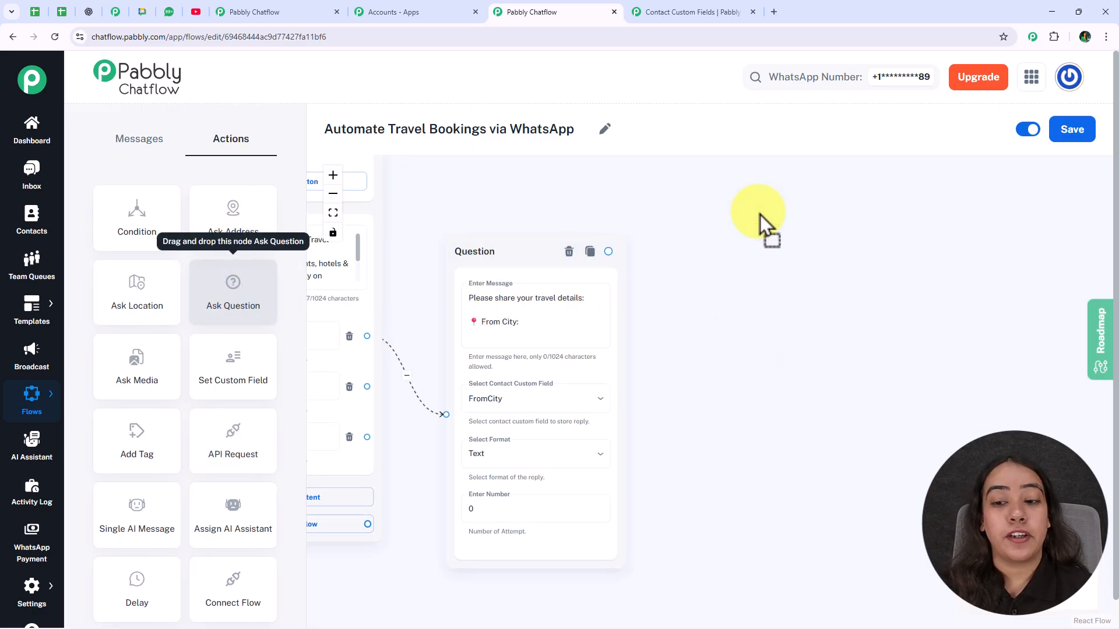
pyautogui.click(609, 252)
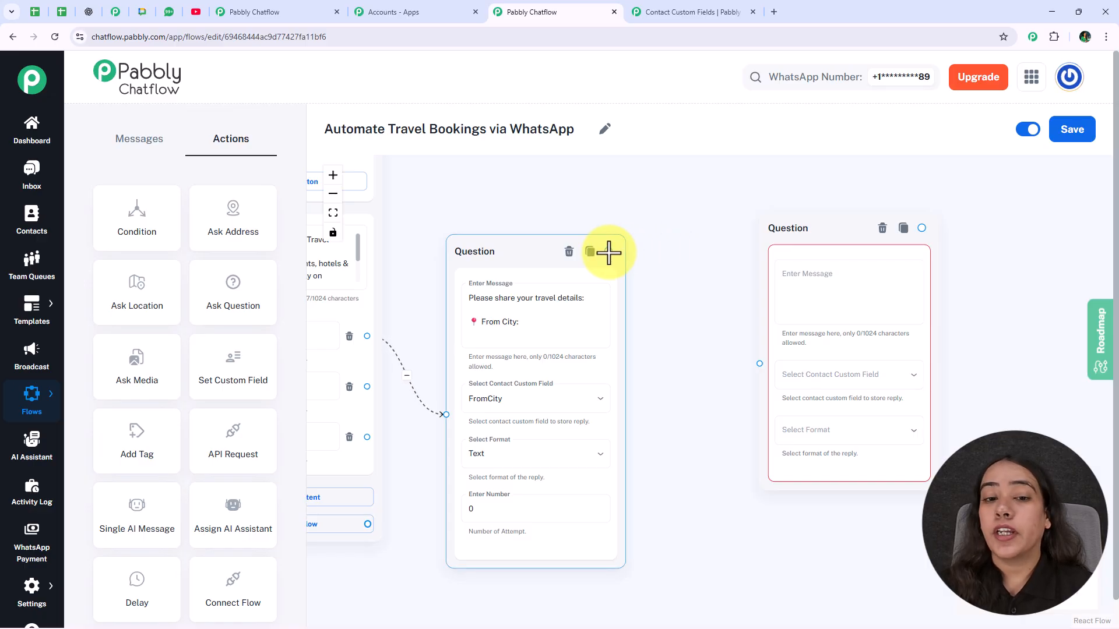
pyautogui.moveTo(608, 253); pyautogui.dragTo(667, 300)
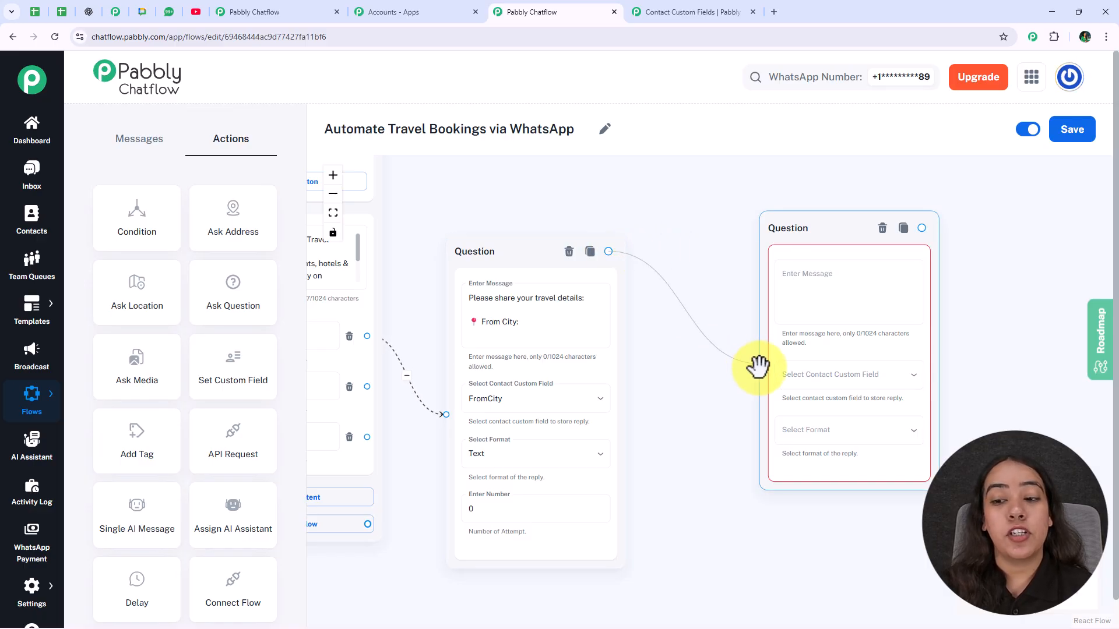
pyautogui.moveTo(757, 366); pyautogui.dragTo(758, 363)
# Set the second question to "Please share: 📍 To City:", storing the reply in the ToCity custom field with Text format.
pyautogui.click(815, 313)
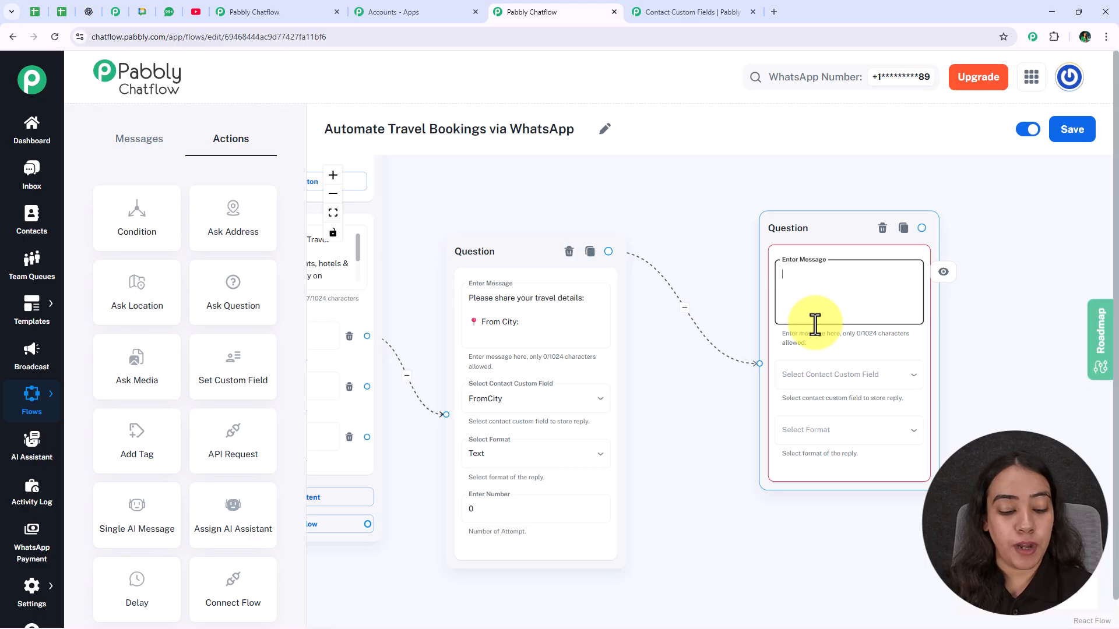
pyautogui.write('Please share:  📍 To City:')
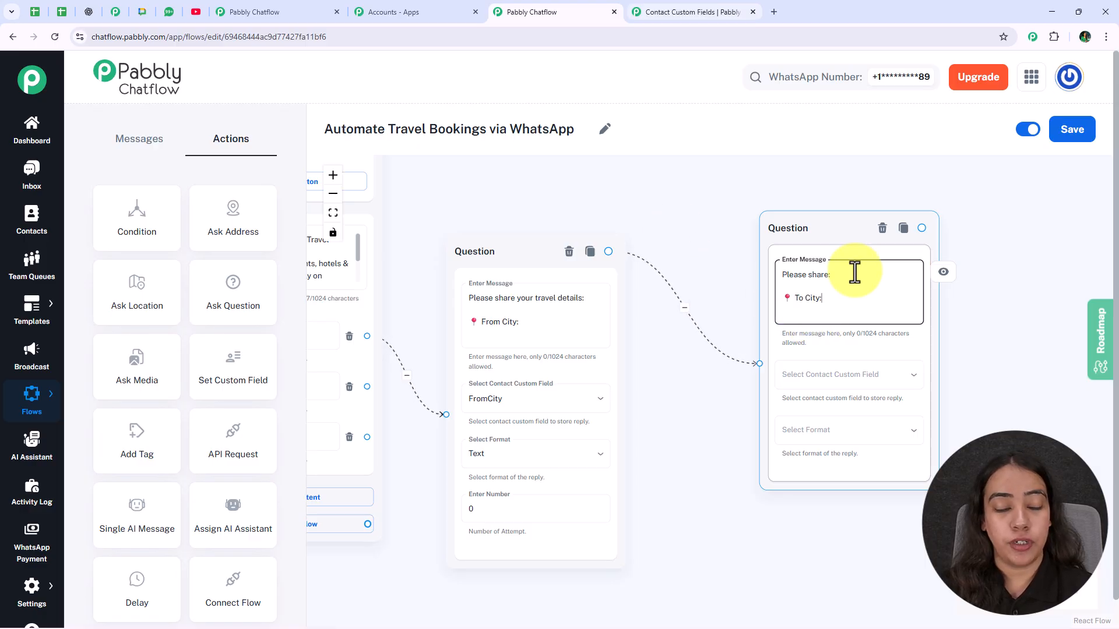
pyautogui.click(873, 385)
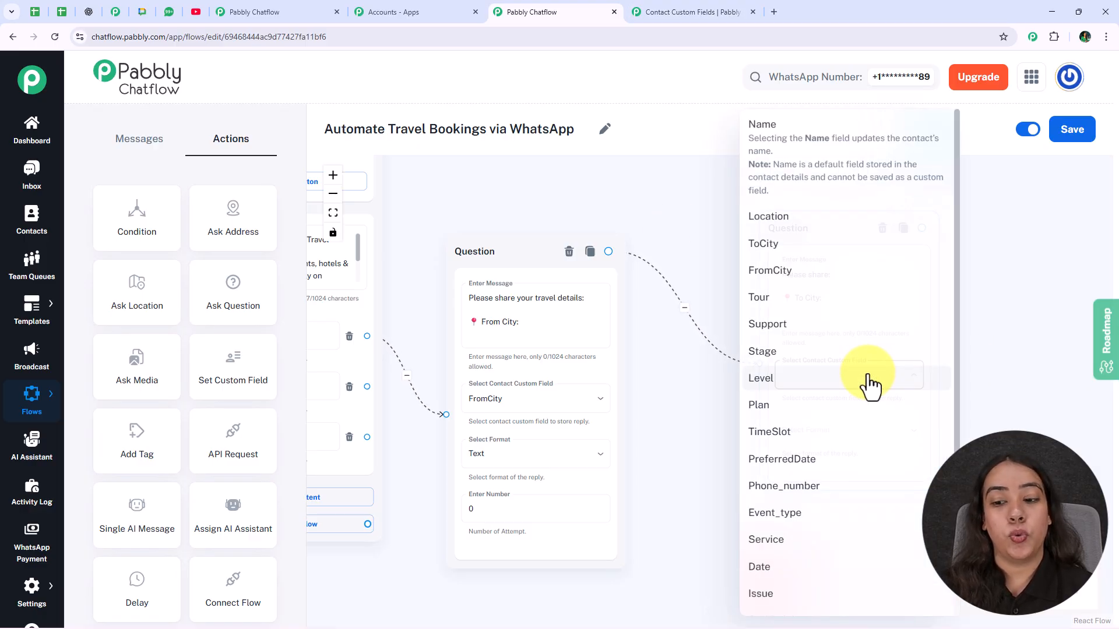
pyautogui.click(770, 252)
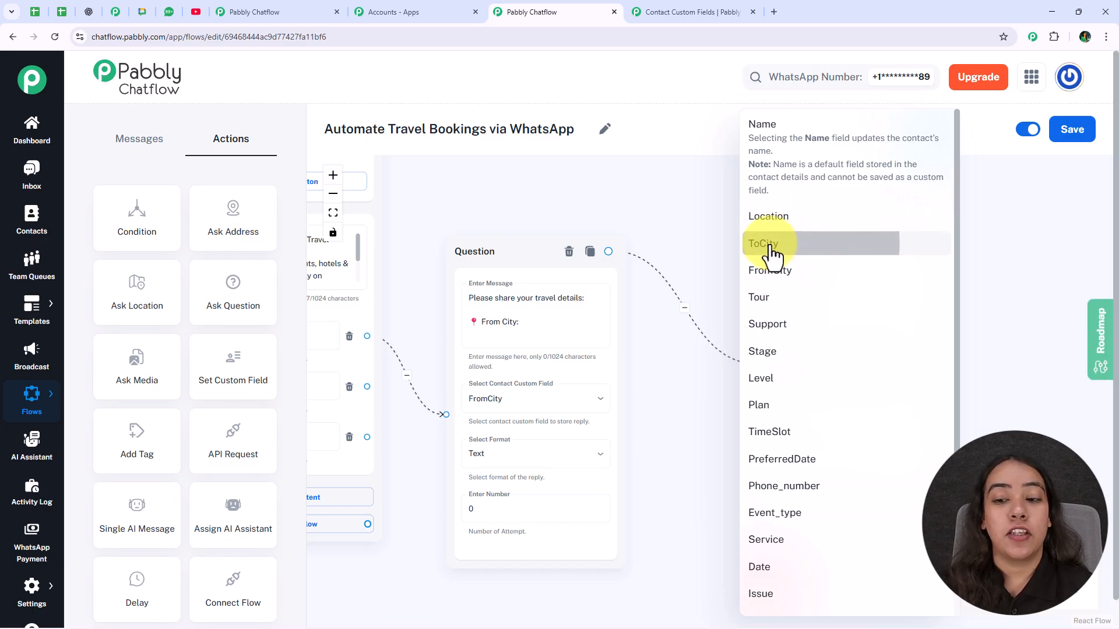
pyautogui.click(839, 442)
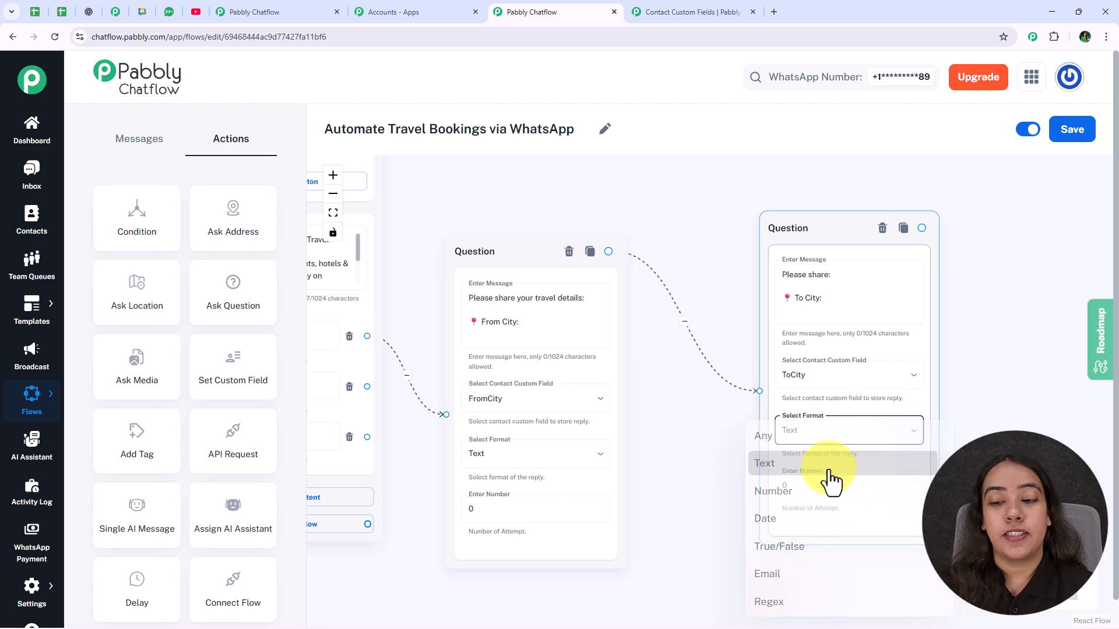
# Choose Text as the reply format of the To City question.
pyautogui.click(830, 481)
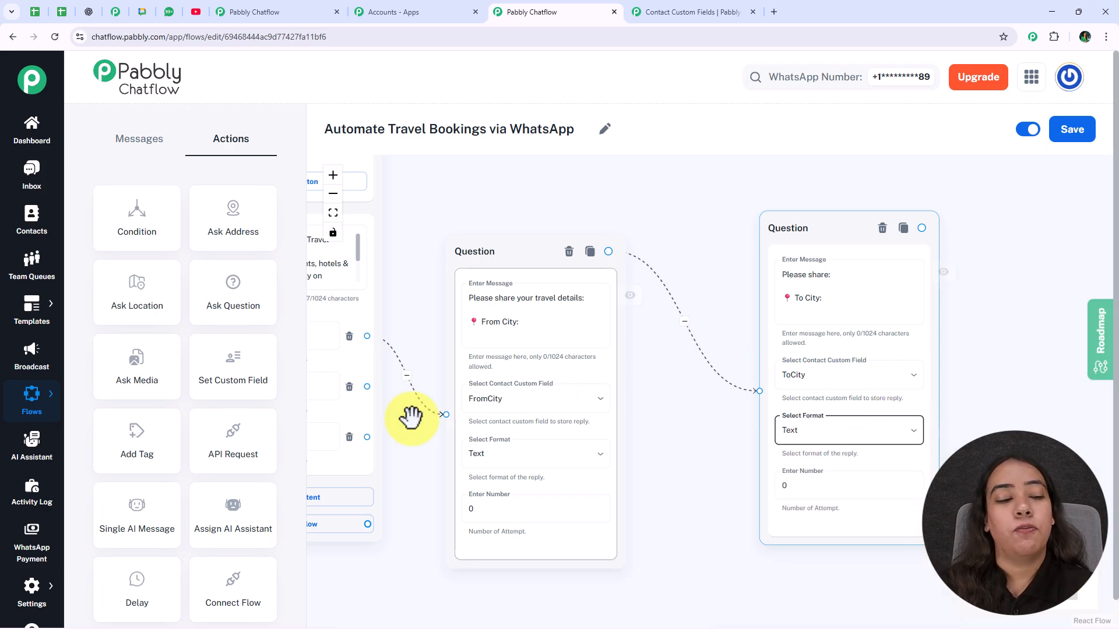
# Examine the Contact Custom Fields settings in a new tab, including the option to add more fields, and the custom field choices of the To City question.
pyautogui.click(31, 603)
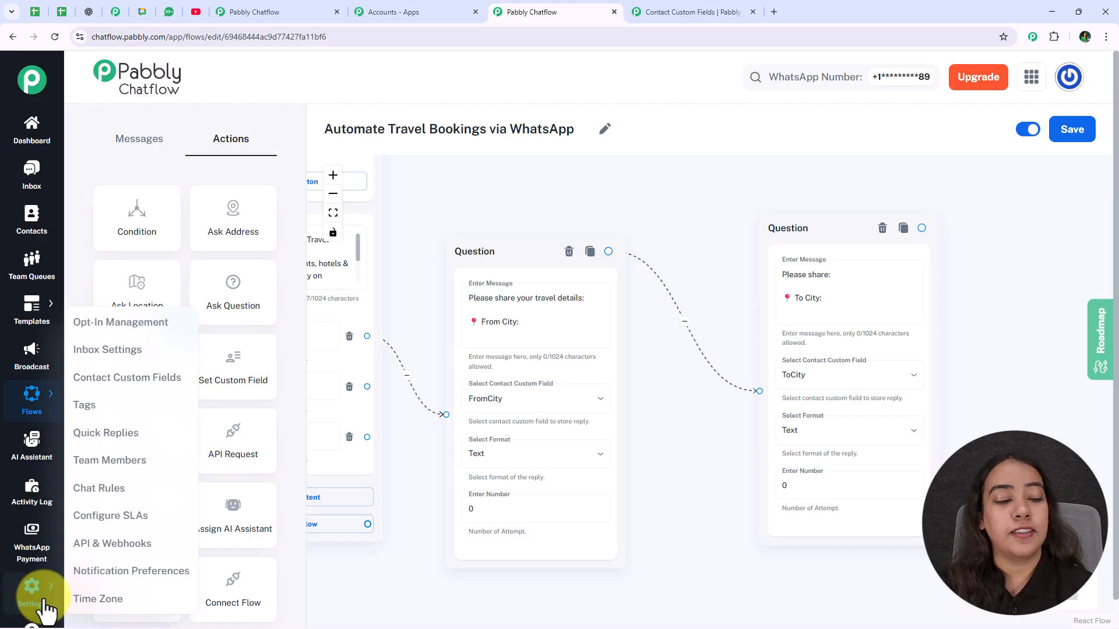
pyautogui.rightClick(98, 389)
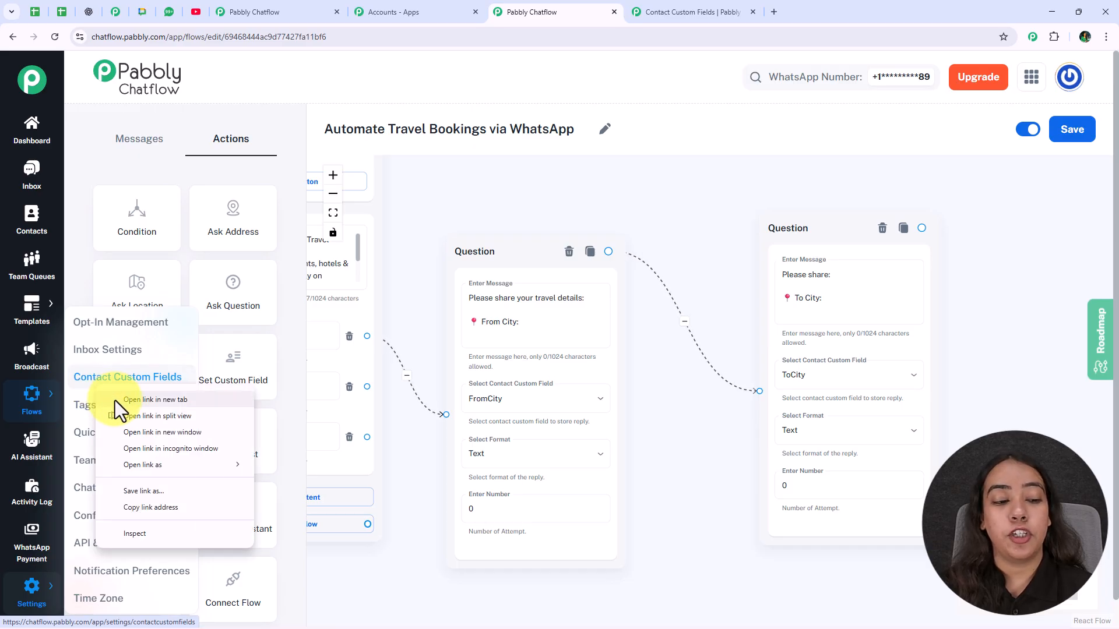
pyautogui.click(114, 401)
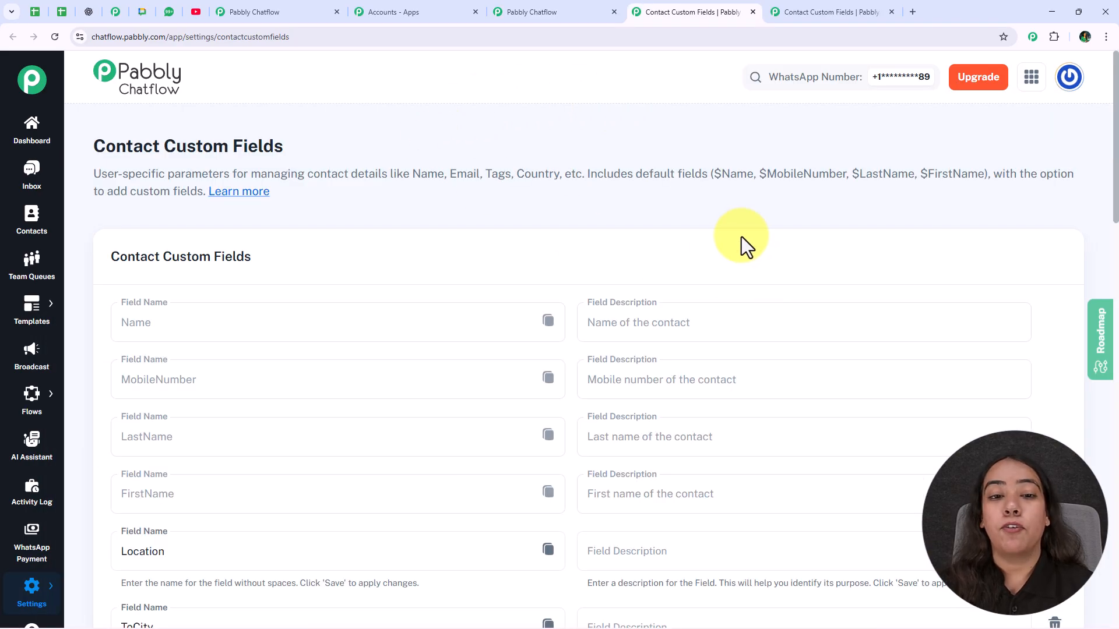
pyautogui.scroll(-10, 742, 236)
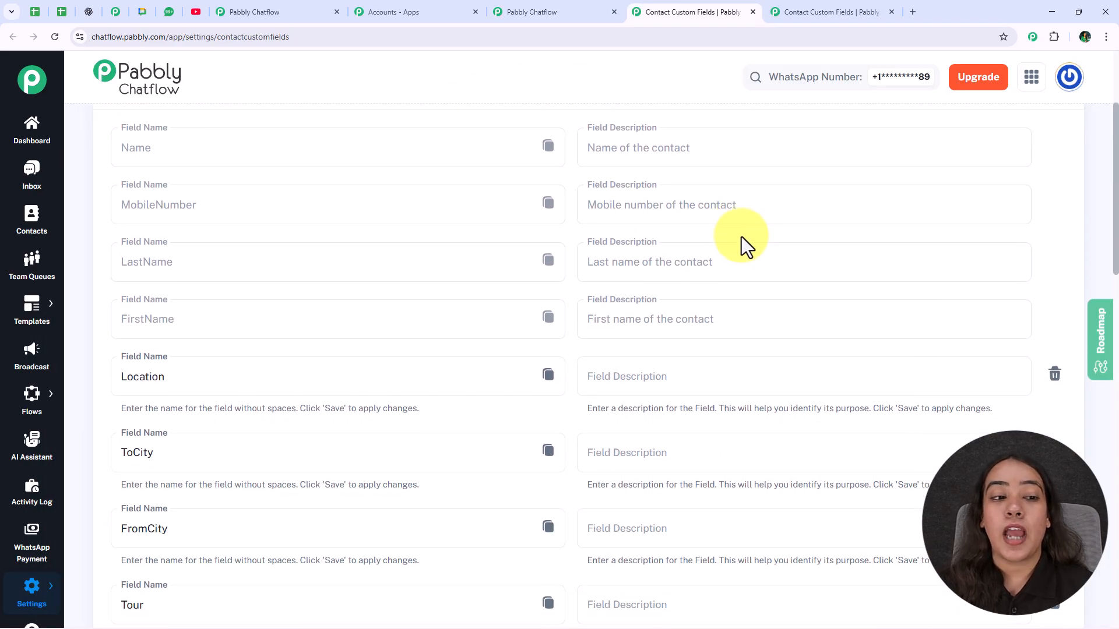
pyautogui.scroll(-9, 730, 245)
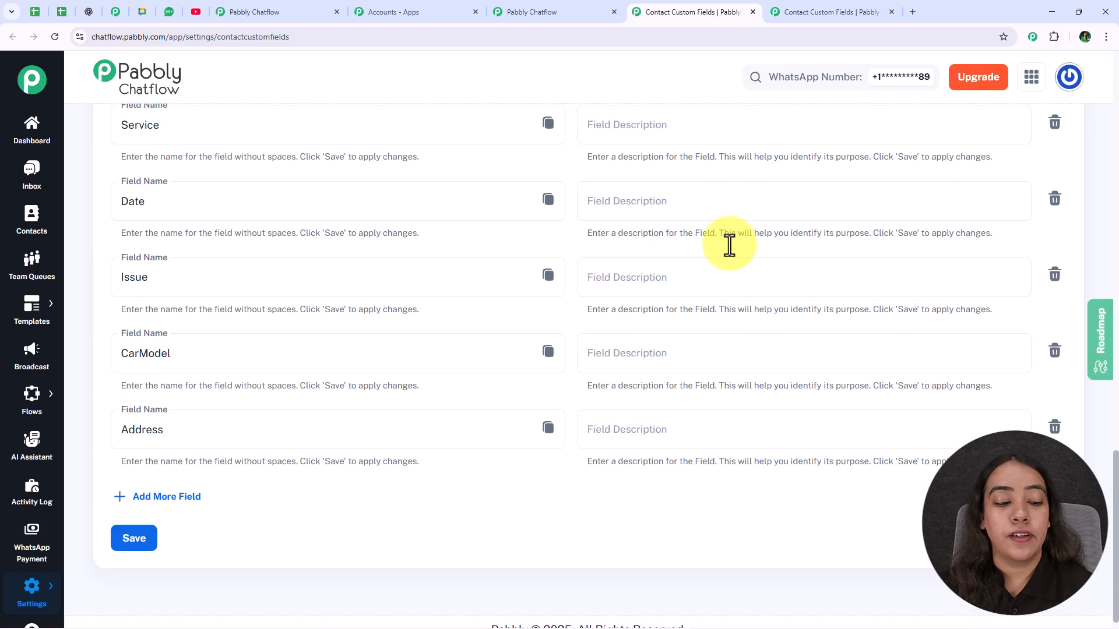
pyautogui.click(168, 498)
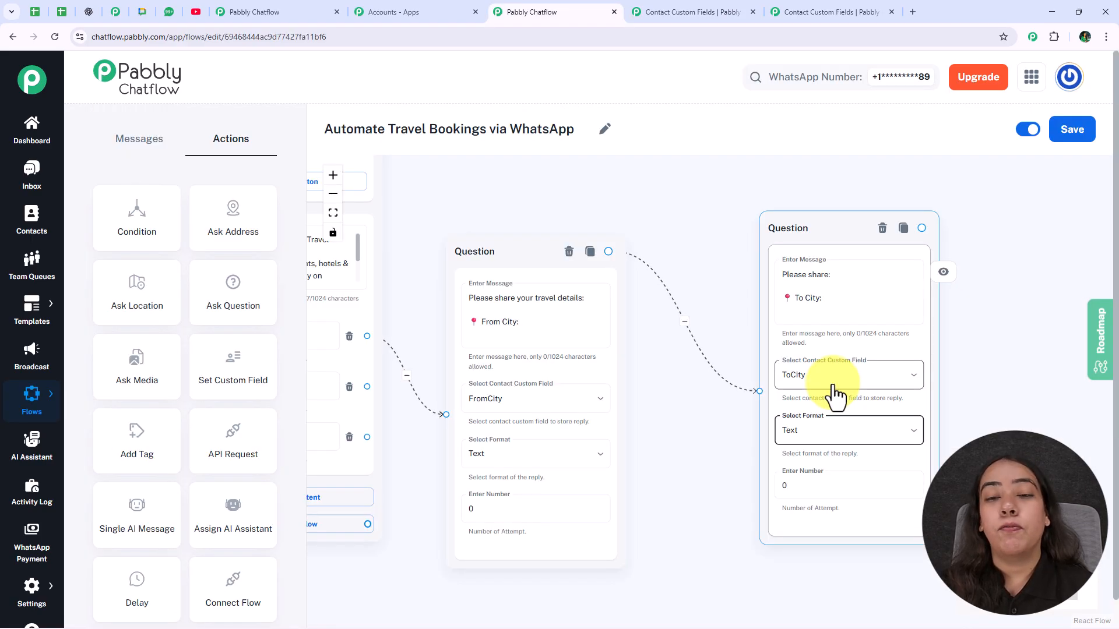
pyautogui.click(835, 385)
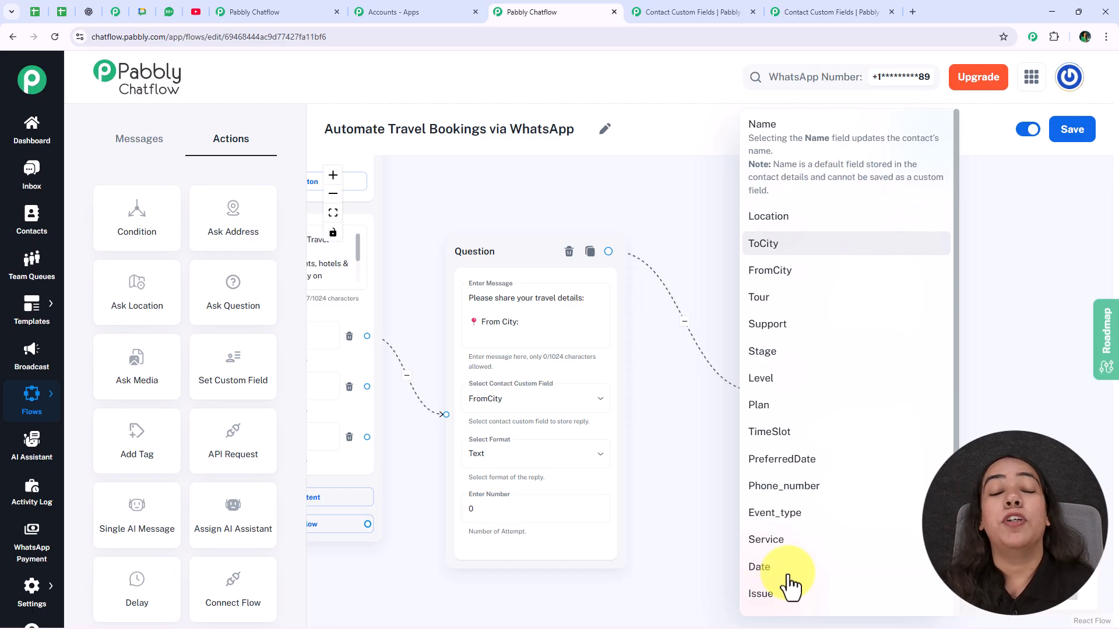
pyautogui.click(969, 407)
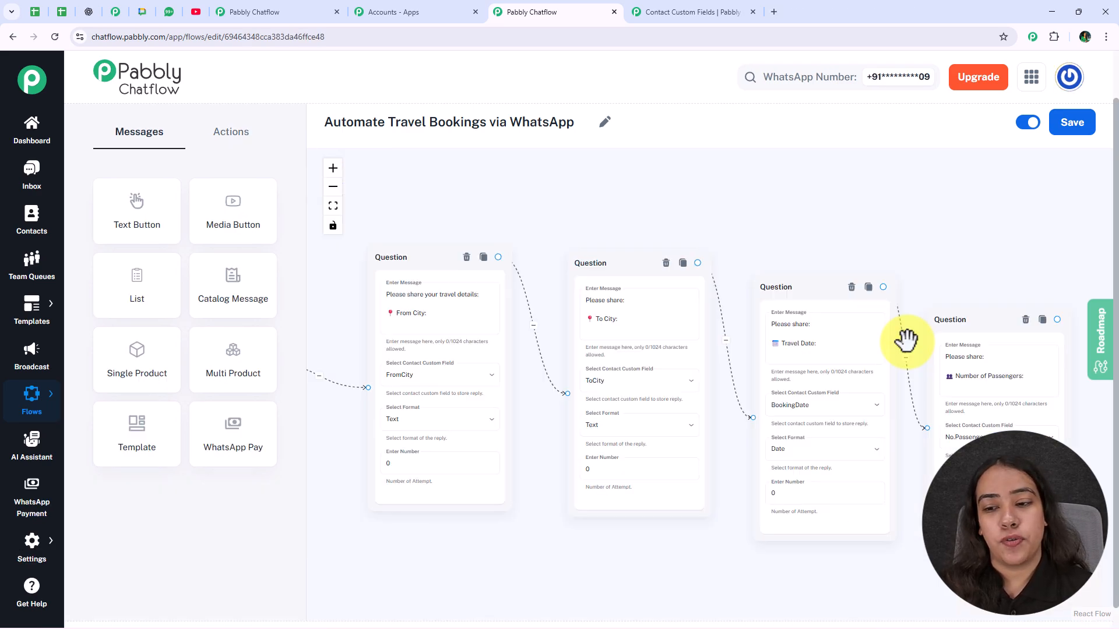
# Set the reply format of the Number of Passengers question to Number.
pyautogui.scroll(5, 857, 350)
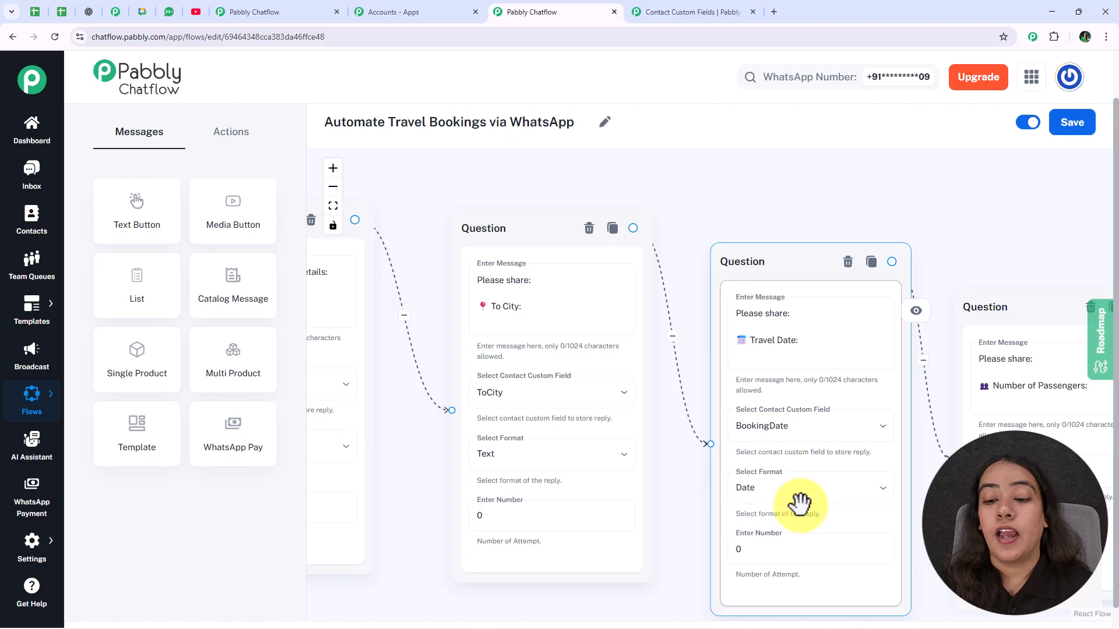
pyautogui.moveTo(983, 265); pyautogui.dragTo(750, 220)
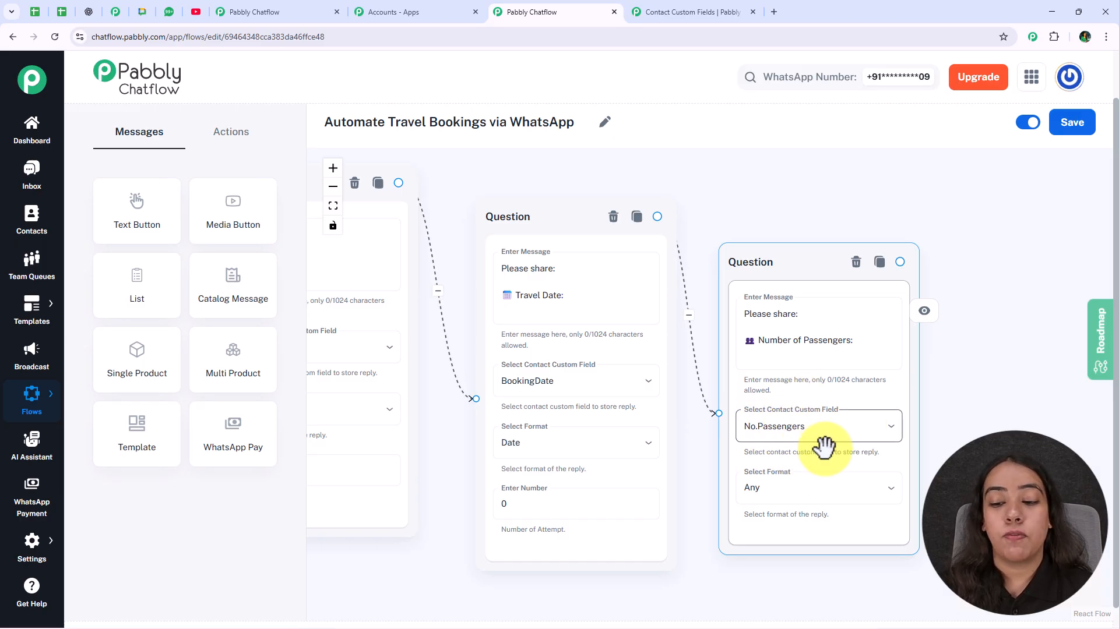
pyautogui.click(813, 490)
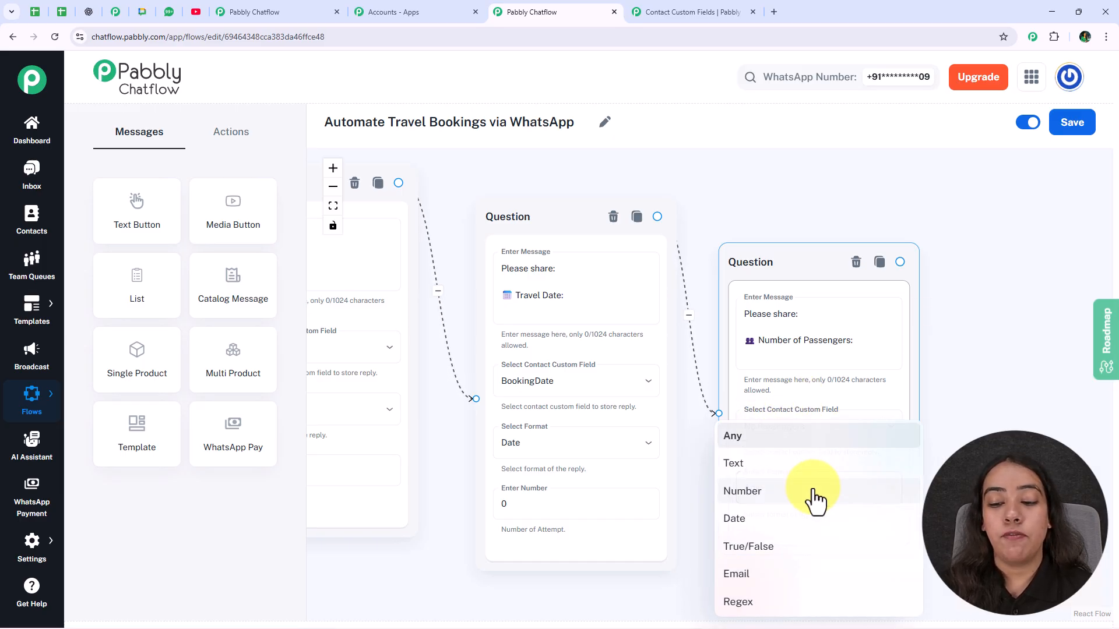
pyautogui.click(764, 491)
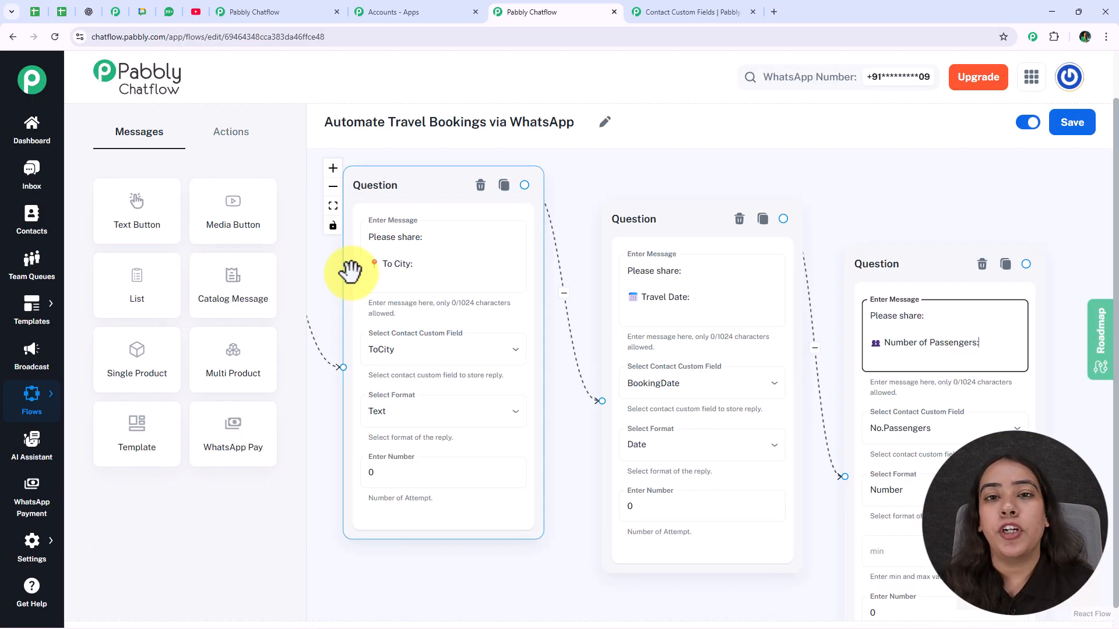
# Connect the Number of Passengers question to a new Text Button node and paste in the message beginning "✅ Thank you for sharing your details!".
pyautogui.moveTo(989, 217); pyautogui.dragTo(629, 175)
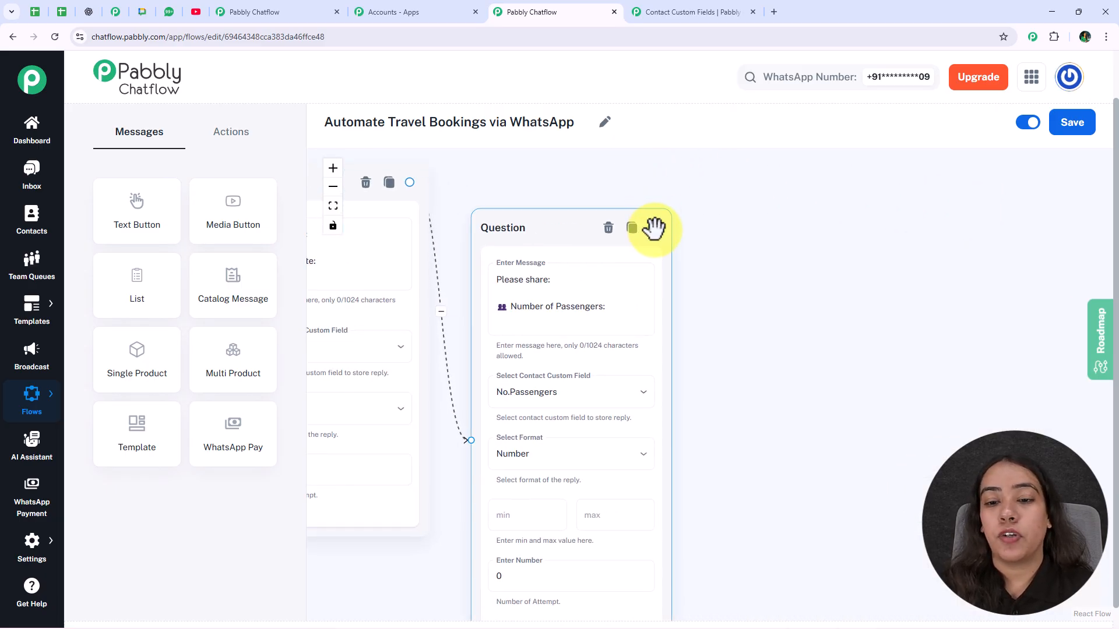
pyautogui.moveTo(682, 200); pyautogui.dragTo(760, 175)
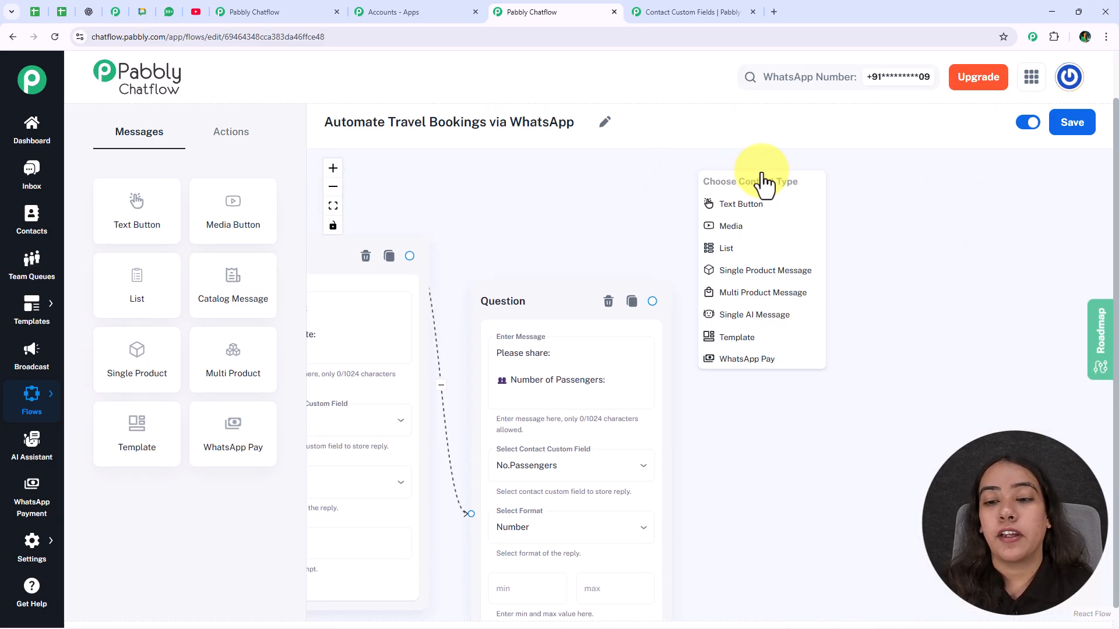
pyautogui.click(776, 204)
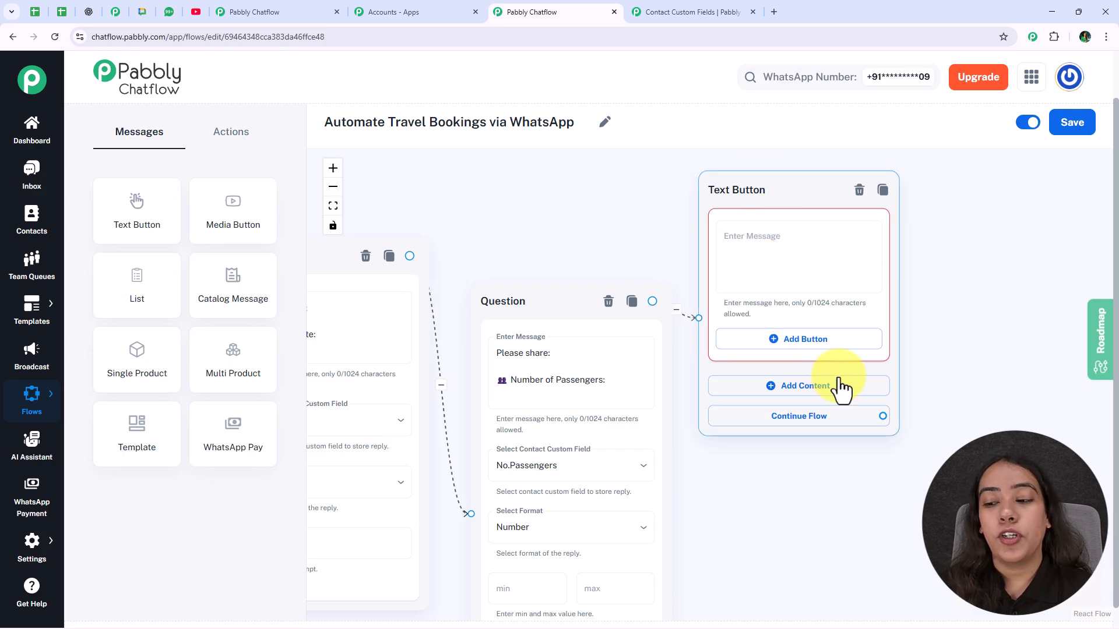
pyautogui.click(871, 256)
pyautogui.hotkey('ctrl', 'v')
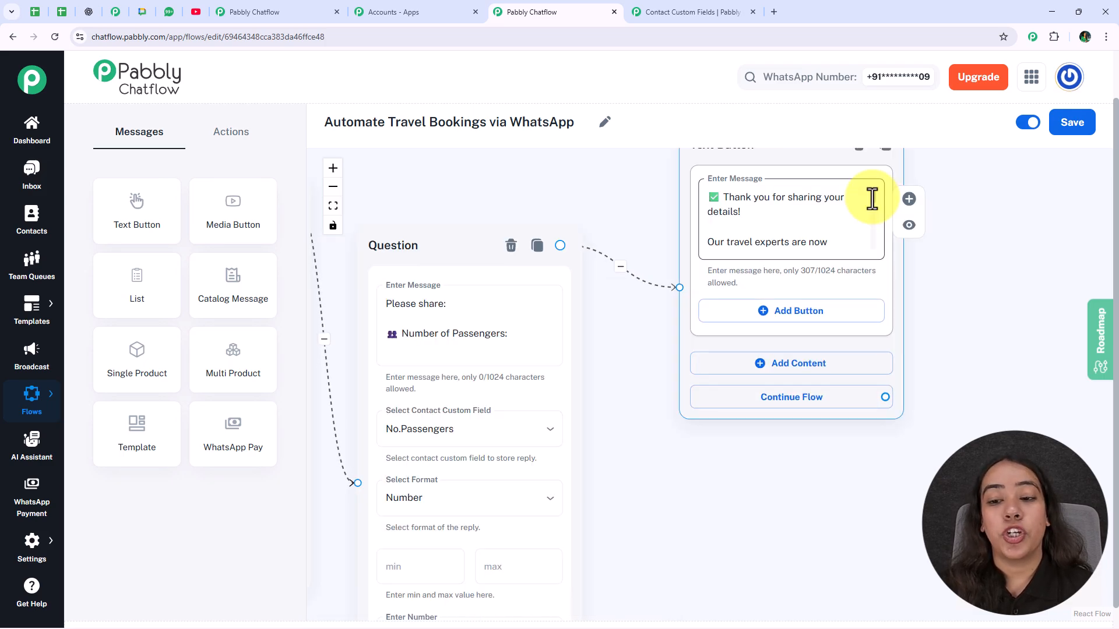
pyautogui.scroll(-2, 874, 204)
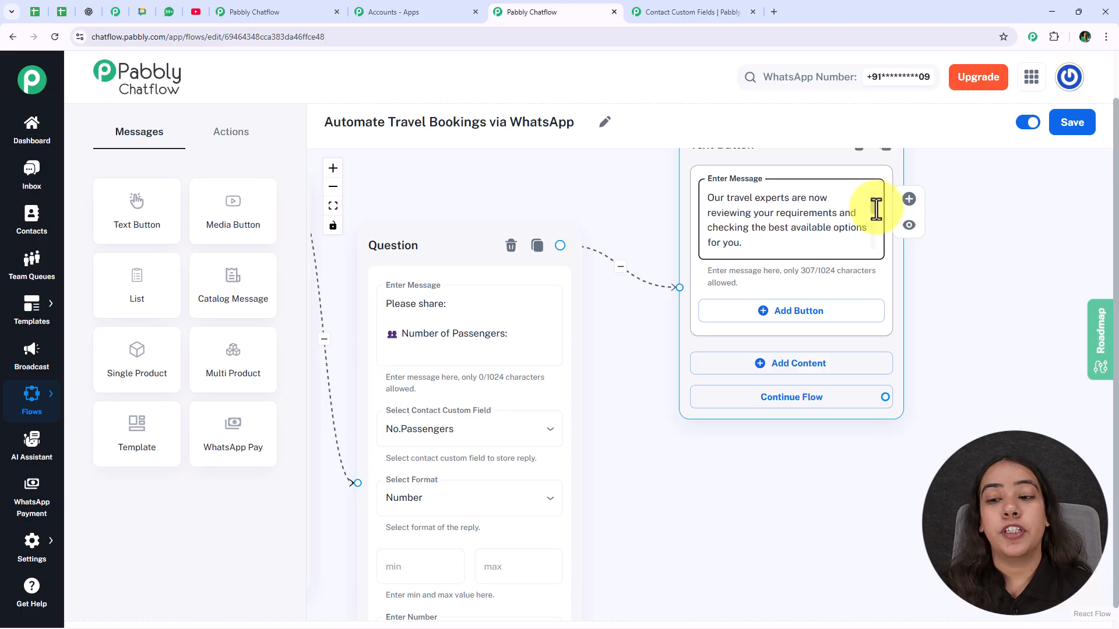
pyautogui.scroll(-4, 877, 208)
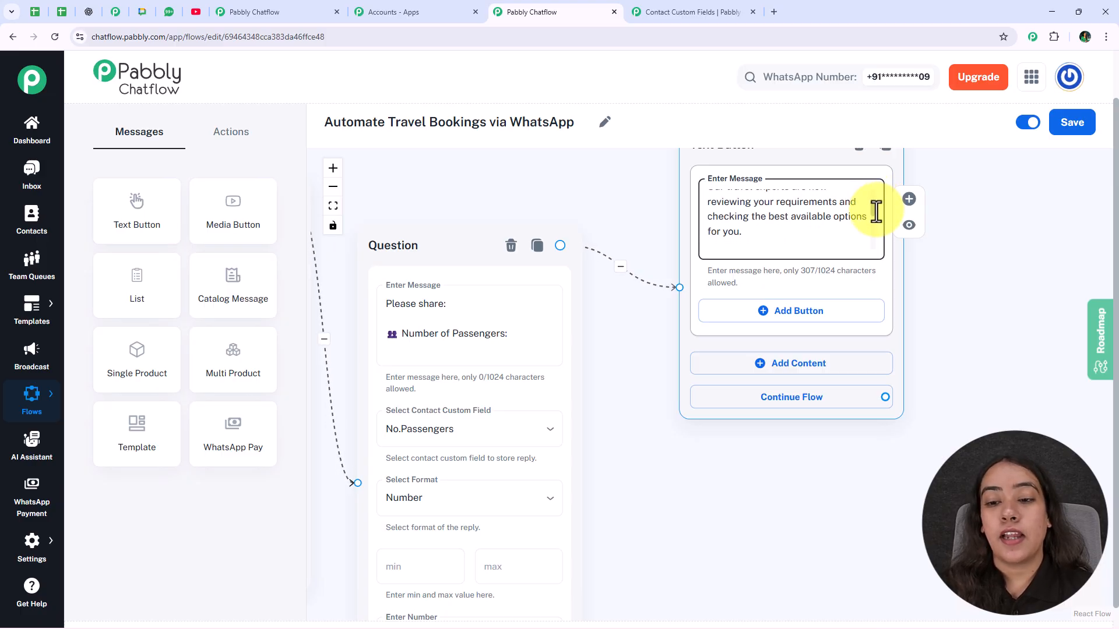
pyautogui.scroll(-2, 876, 216)
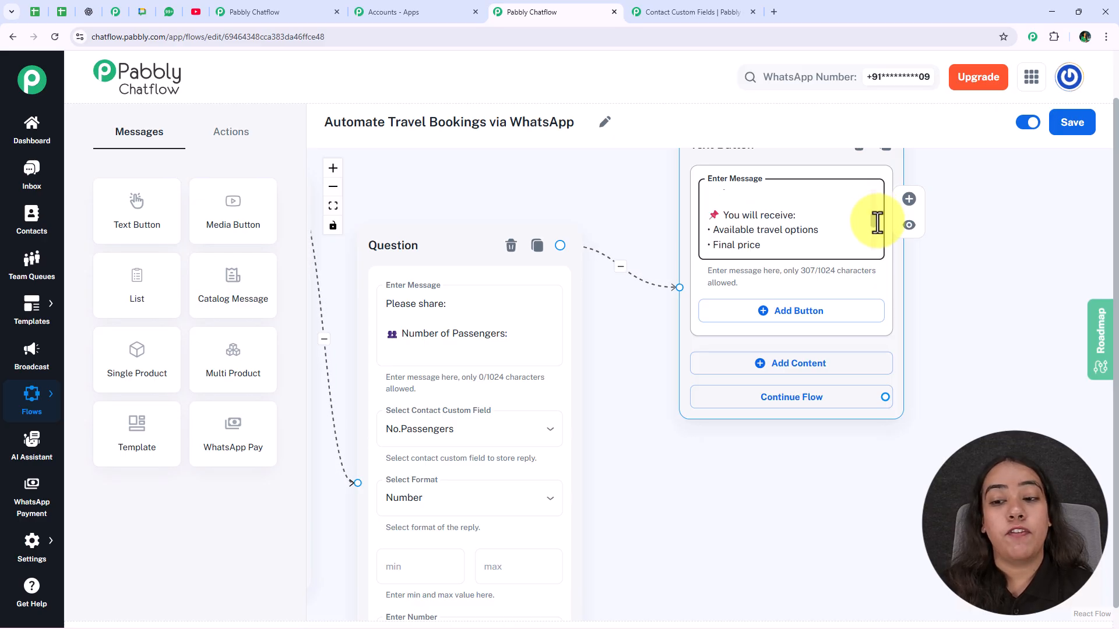
pyautogui.scroll(-2, 878, 227)
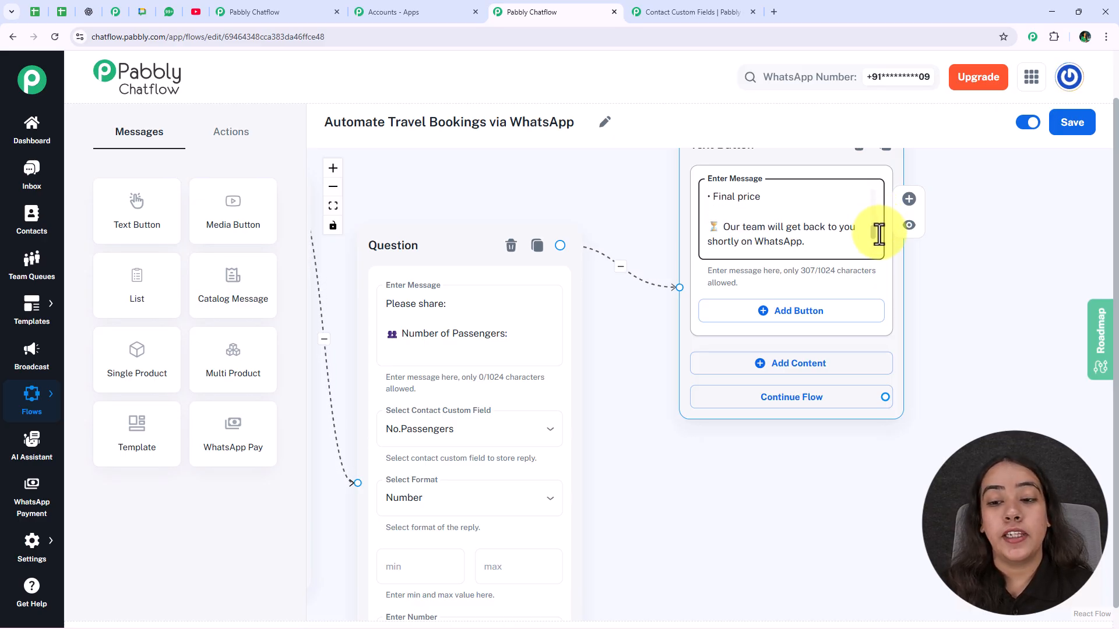
pyautogui.scroll(-3, 879, 234)
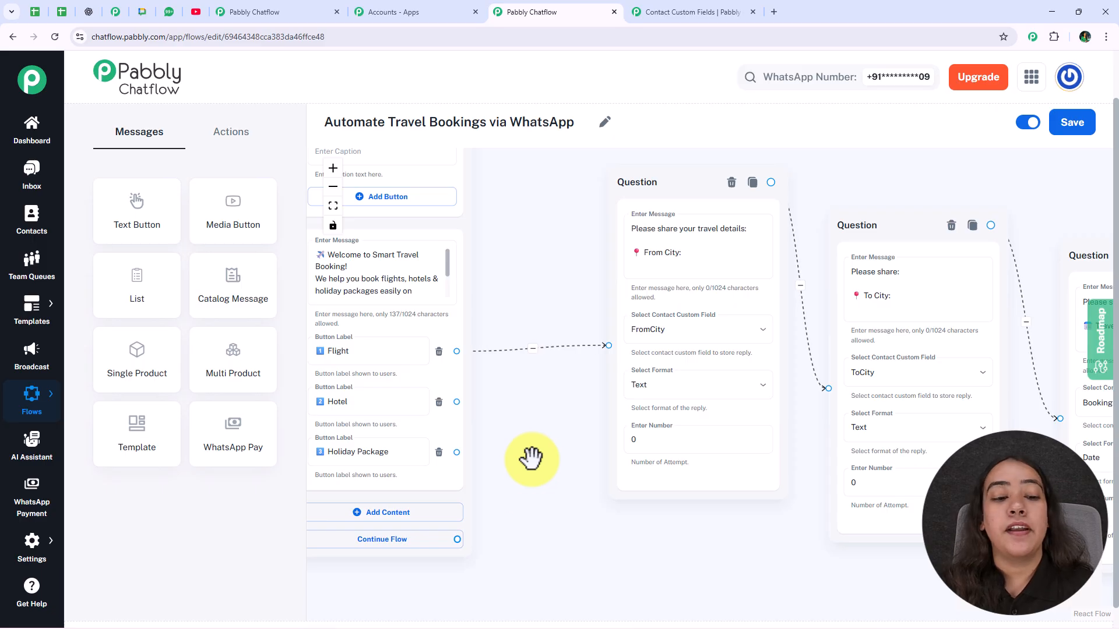
pyautogui.moveTo(532, 457); pyautogui.dragTo(578, 431)
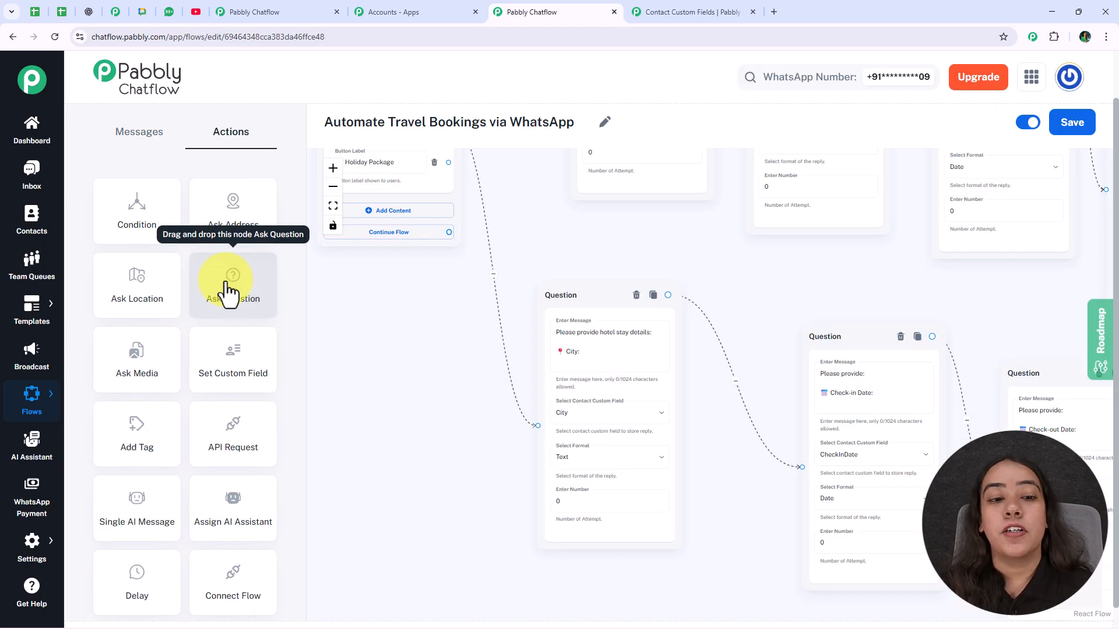
pyautogui.moveTo(230, 289); pyautogui.dragTo(479, 349)
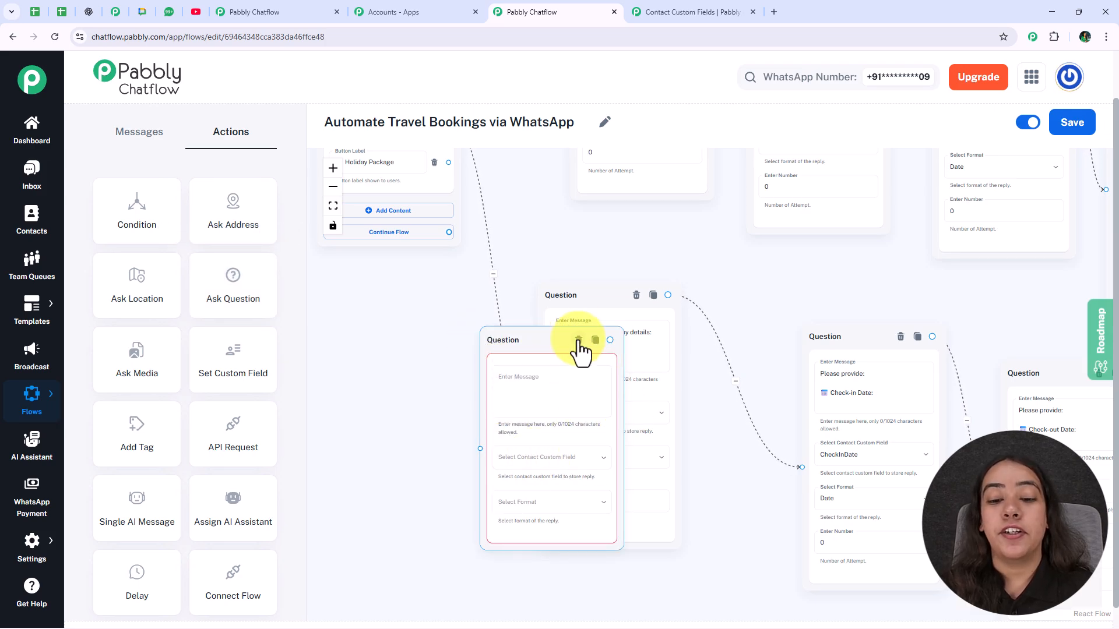
pyautogui.click(578, 341)
# Examine the hotel branch questions for city, check-in date, check-out date, number of guests and room type.
pyautogui.scroll(3, 737, 333)
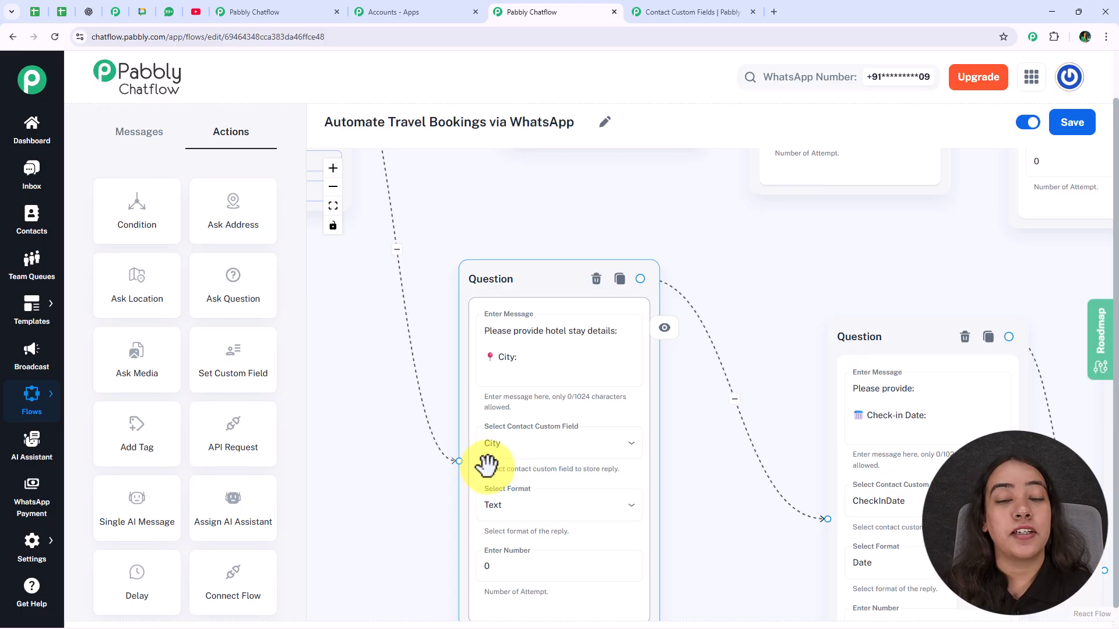
pyautogui.moveTo(727, 517); pyautogui.dragTo(337, 455)
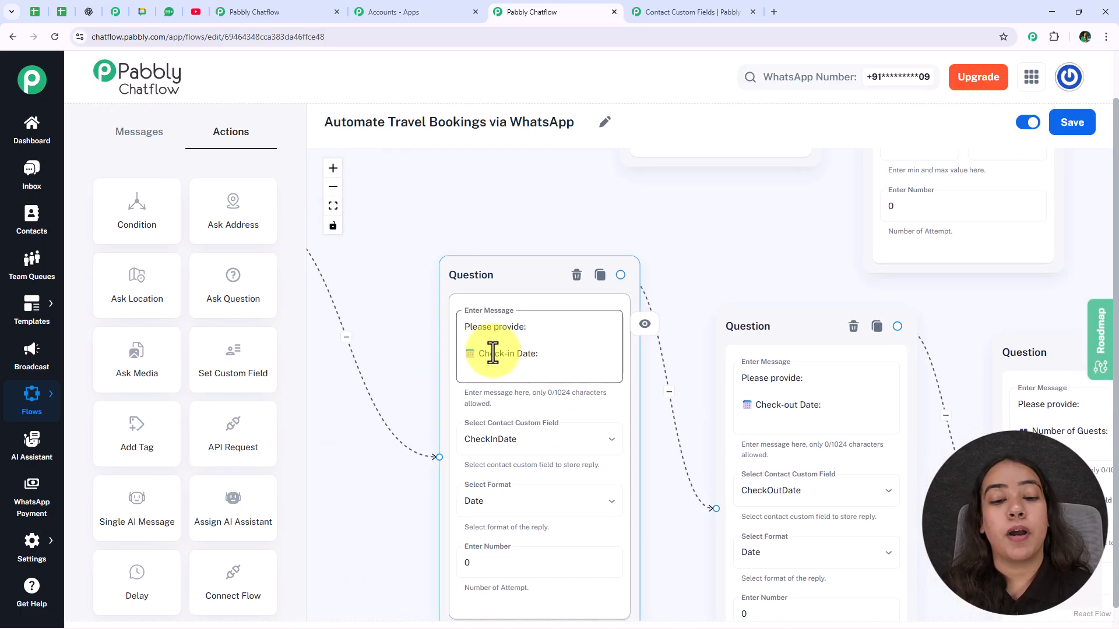
pyautogui.moveTo(776, 295); pyautogui.dragTo(410, 175)
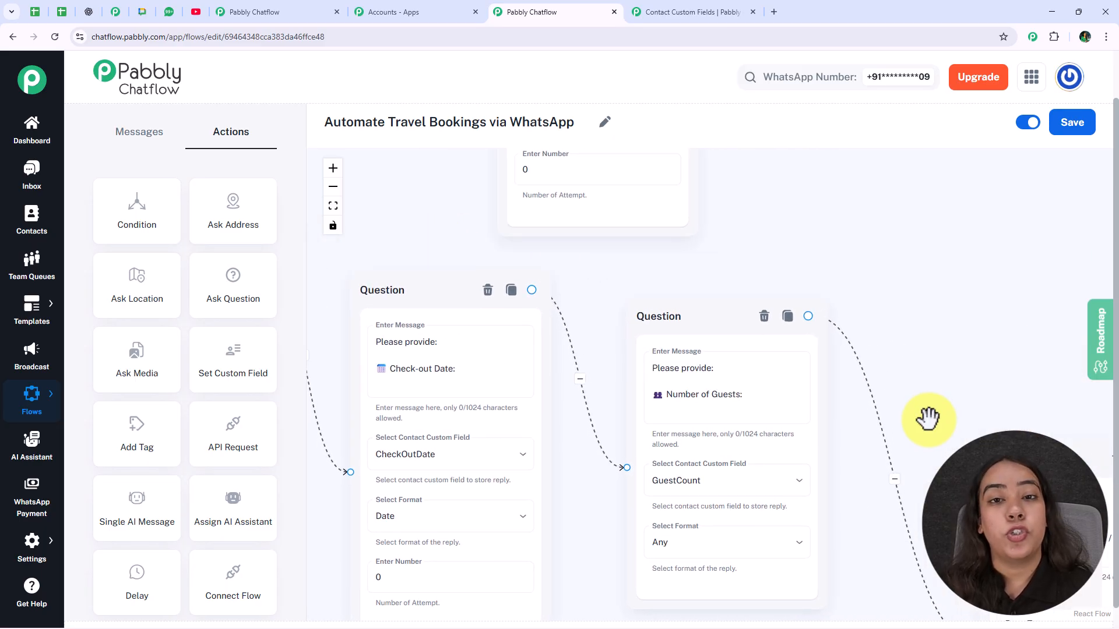
pyautogui.moveTo(927, 421); pyautogui.dragTo(589, 310)
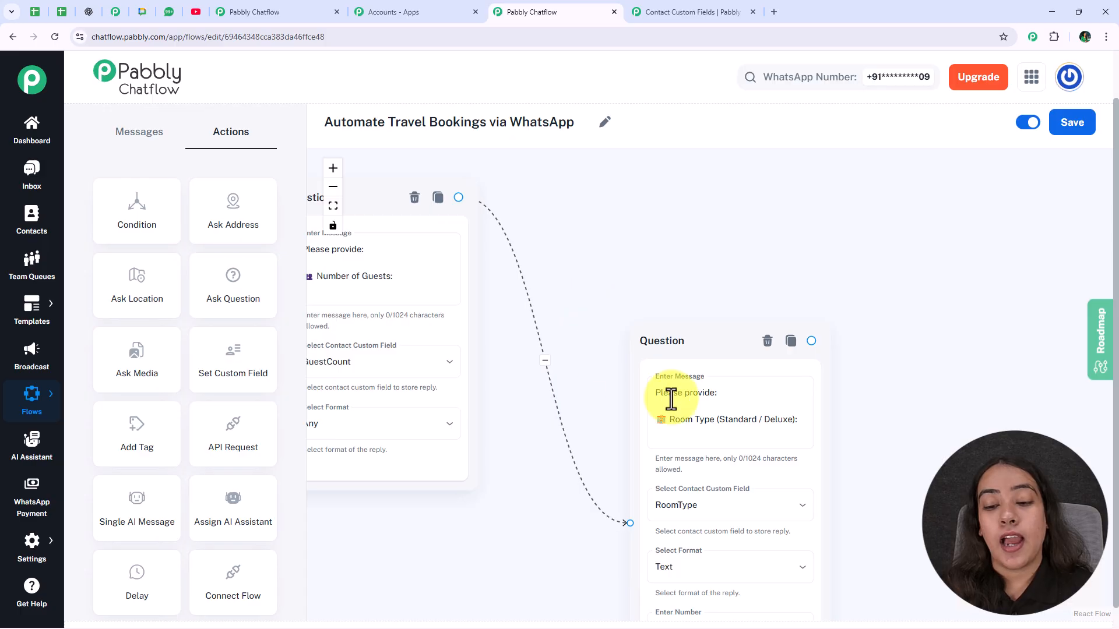
pyautogui.click(691, 399)
pyautogui.click(863, 477)
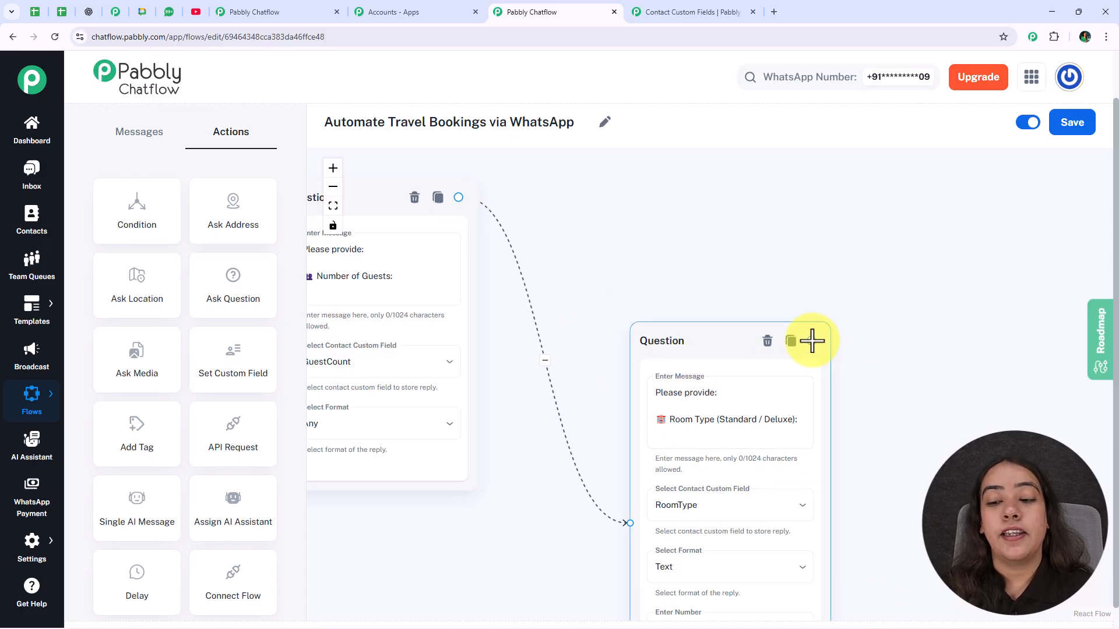
# Connect the Room Type question to a new Text Button node and enter the message beginning "✅ Thank you for sharing your details!".
pyautogui.moveTo(829, 304); pyautogui.dragTo(914, 228)
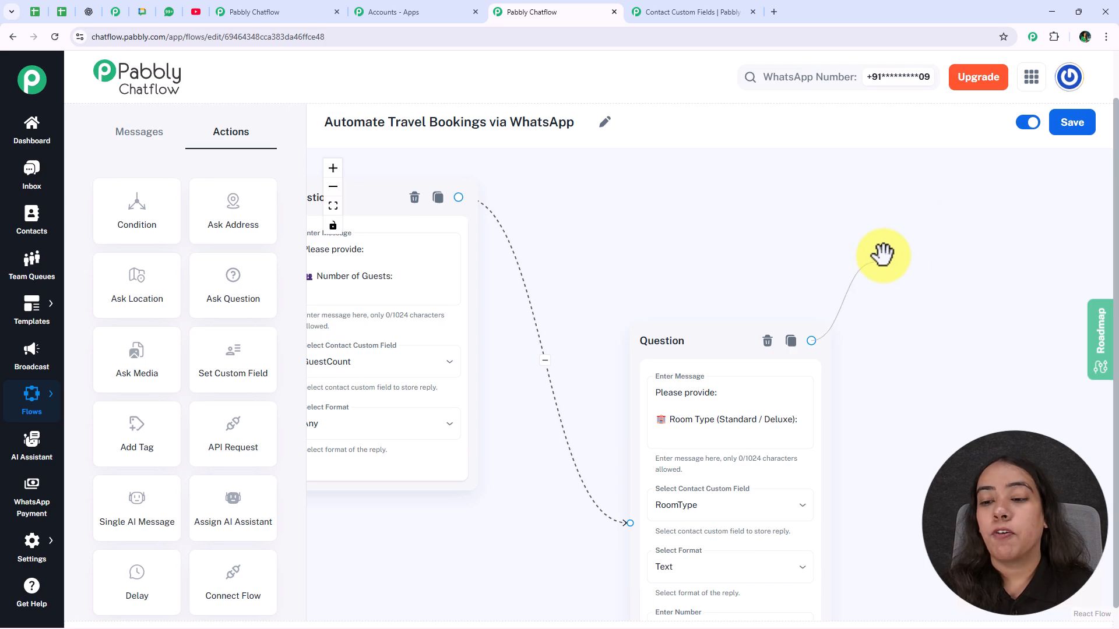
pyautogui.moveTo(930, 224); pyautogui.dragTo(931, 229)
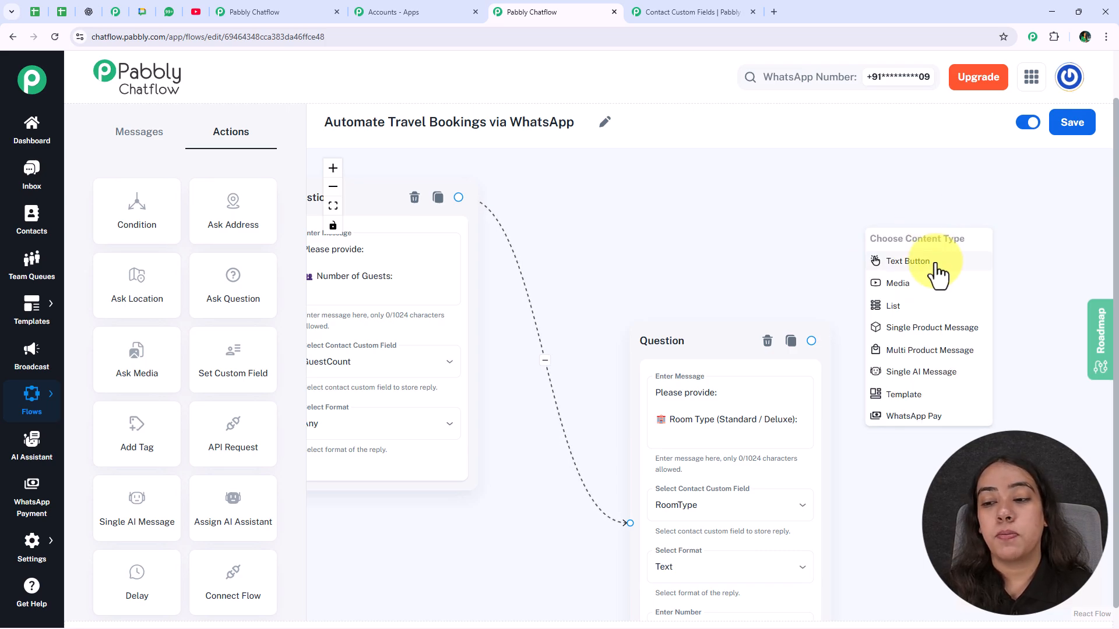
pyautogui.click(935, 269)
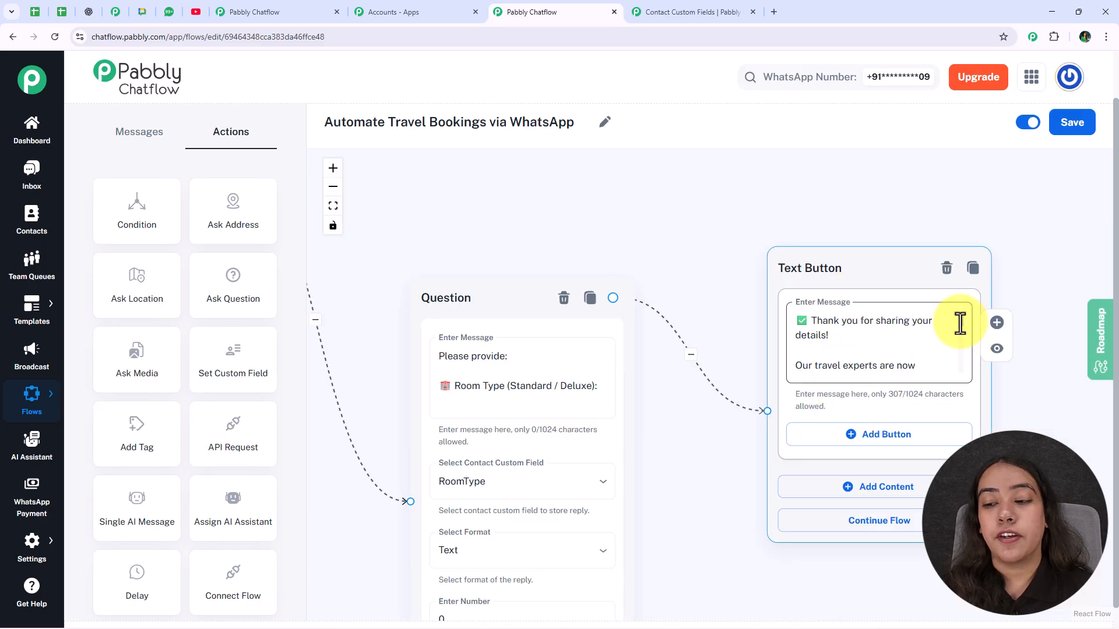
pyautogui.scroll(-1, 960, 326)
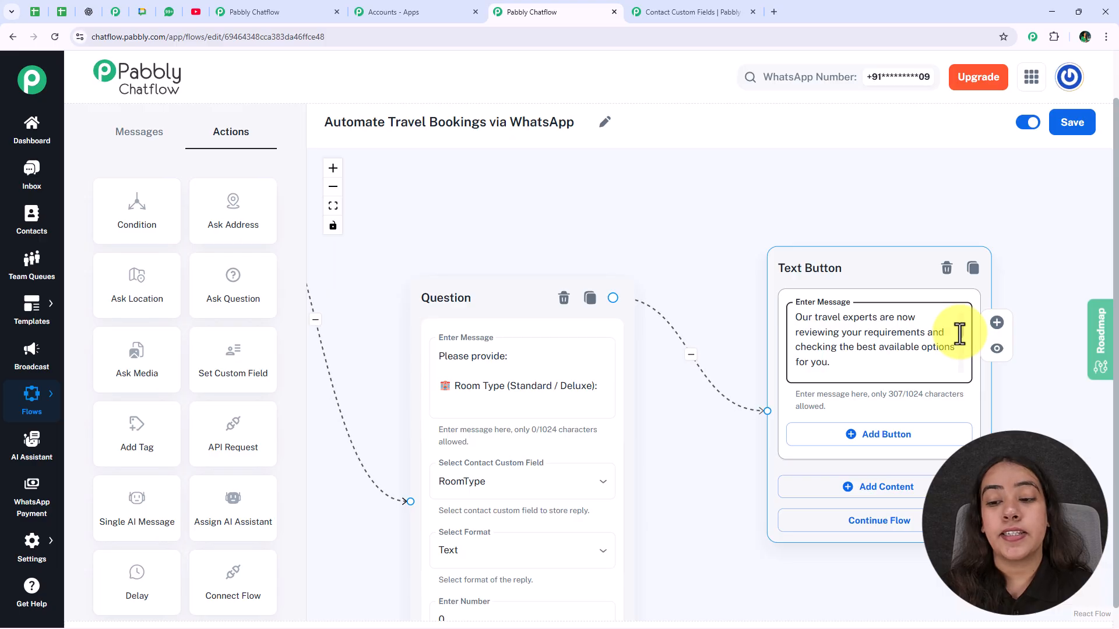
pyautogui.scroll(-1, 959, 336)
pyautogui.scroll(-3, 960, 338)
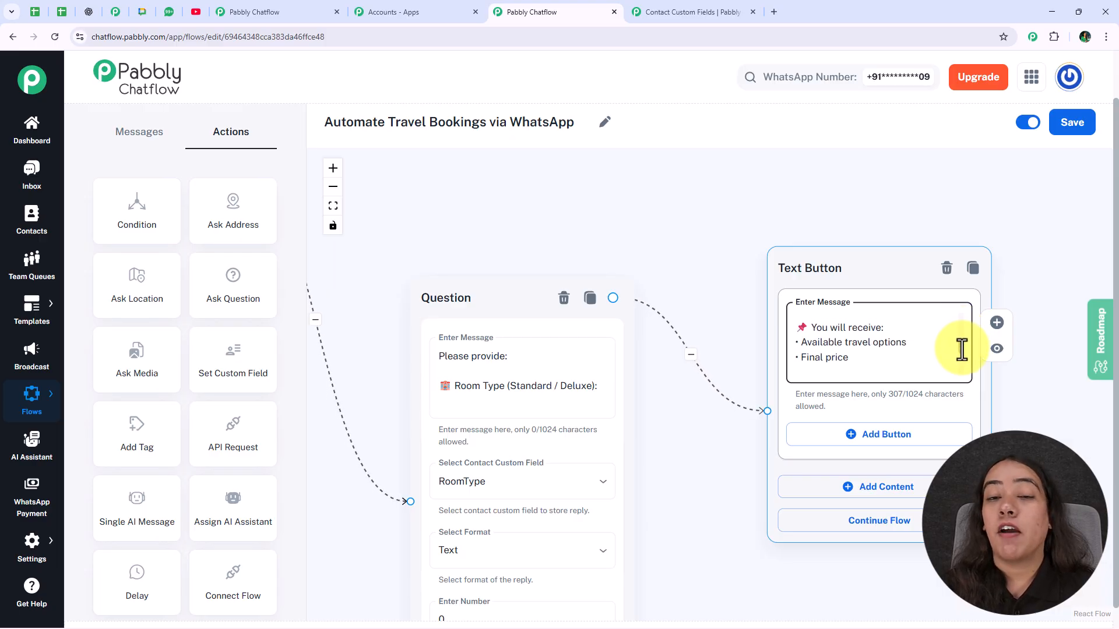
pyautogui.scroll(-2, 960, 353)
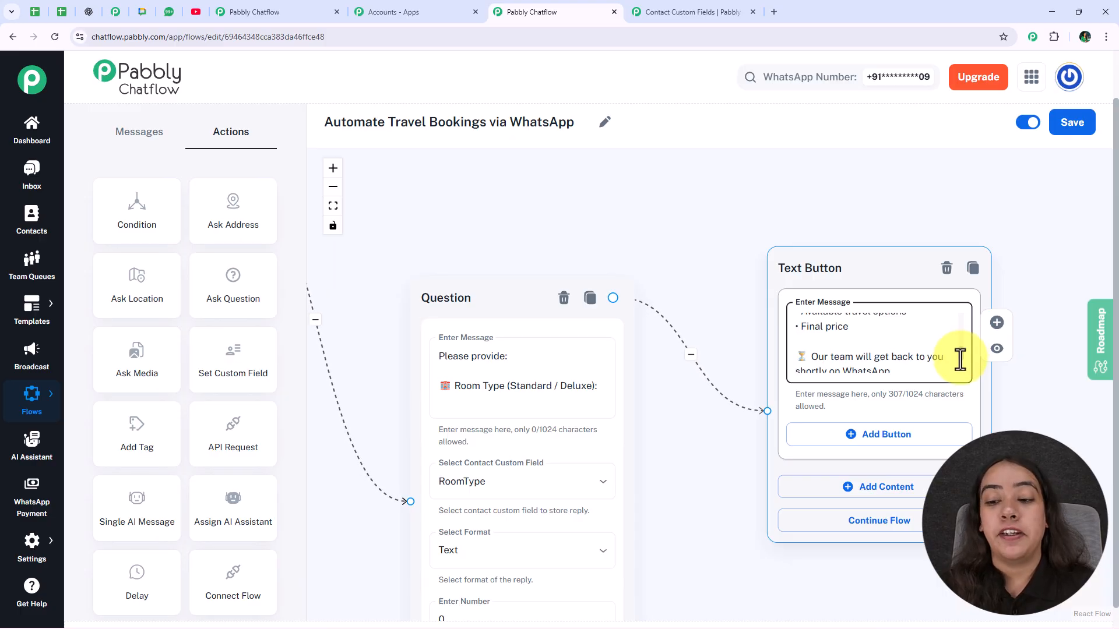
# Read the rest of the thank-you message in the hotel branch's Text Button node.
pyautogui.scroll(-1, 960, 359)
pyautogui.scroll(-1, 960, 360)
pyautogui.scroll(-2, 962, 364)
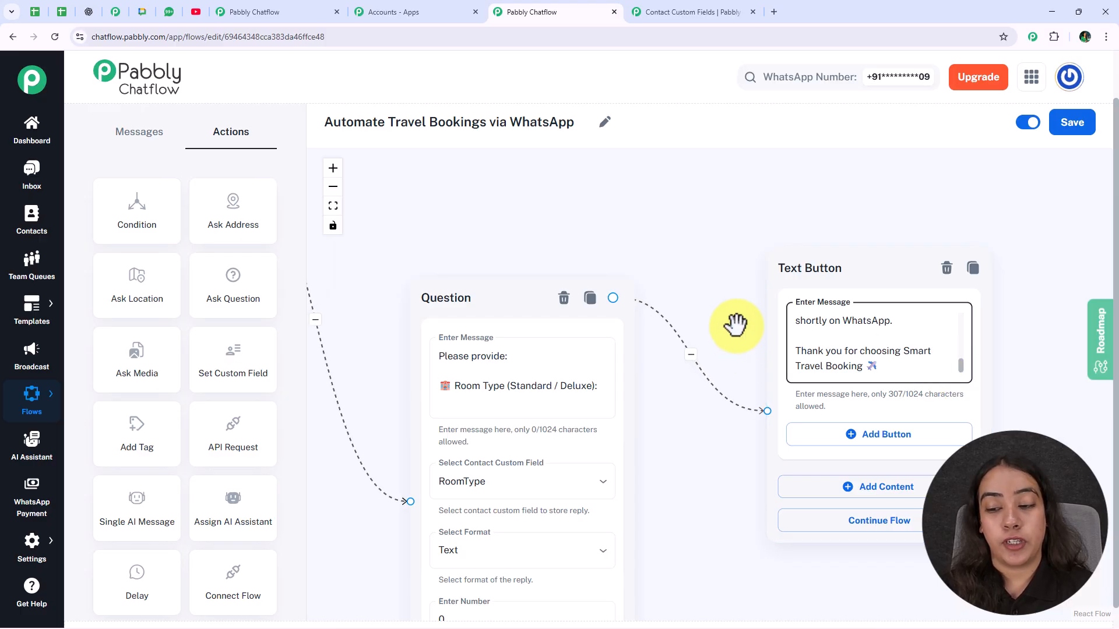
# Connect the Holiday Package button to a new List node with the header "Great choice!" and the body beginning "Here are our popular holiday packages.".
pyautogui.scroll(-2, 737, 325)
pyautogui.moveTo(623, 252); pyautogui.dragTo(1022, 304)
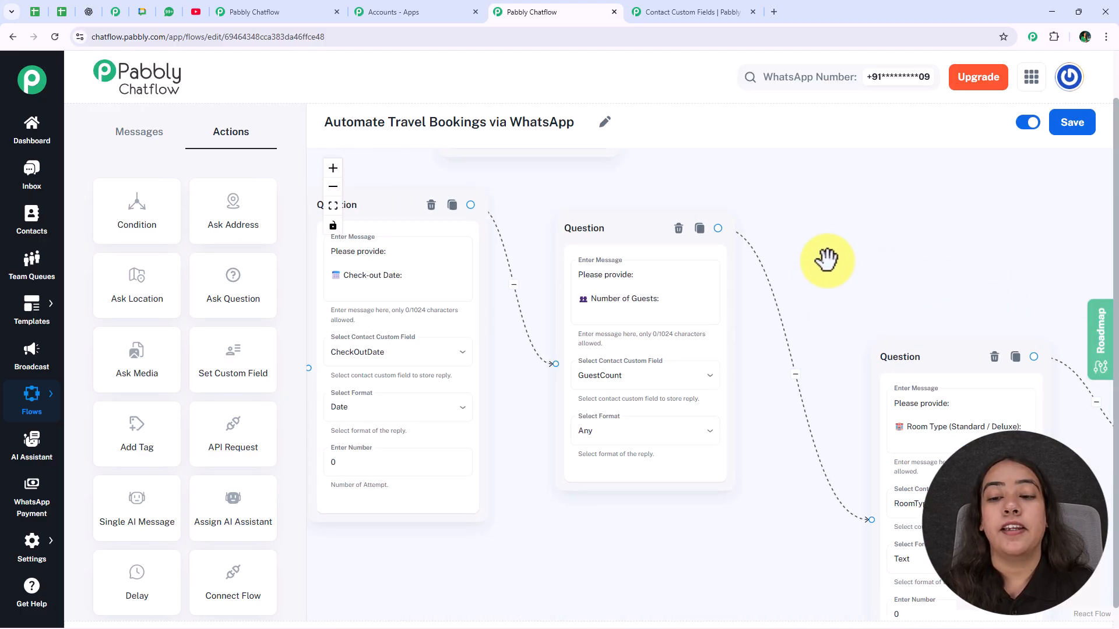
pyautogui.moveTo(554, 235); pyautogui.dragTo(929, 305)
pyautogui.moveTo(647, 250); pyautogui.dragTo(1092, 310)
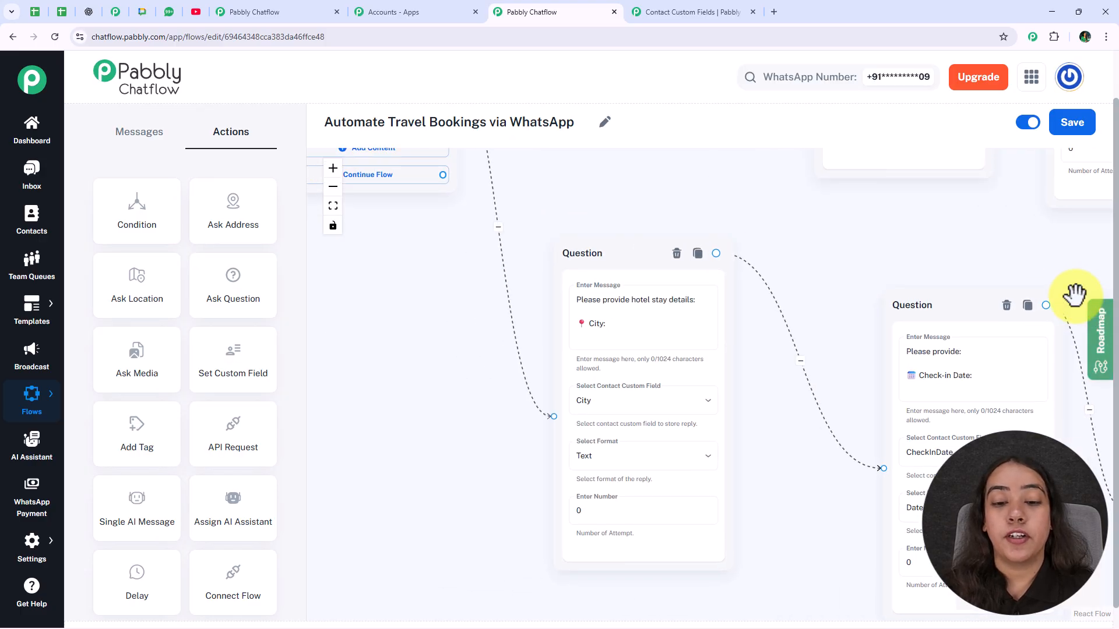
pyautogui.moveTo(516, 357); pyautogui.dragTo(580, 441)
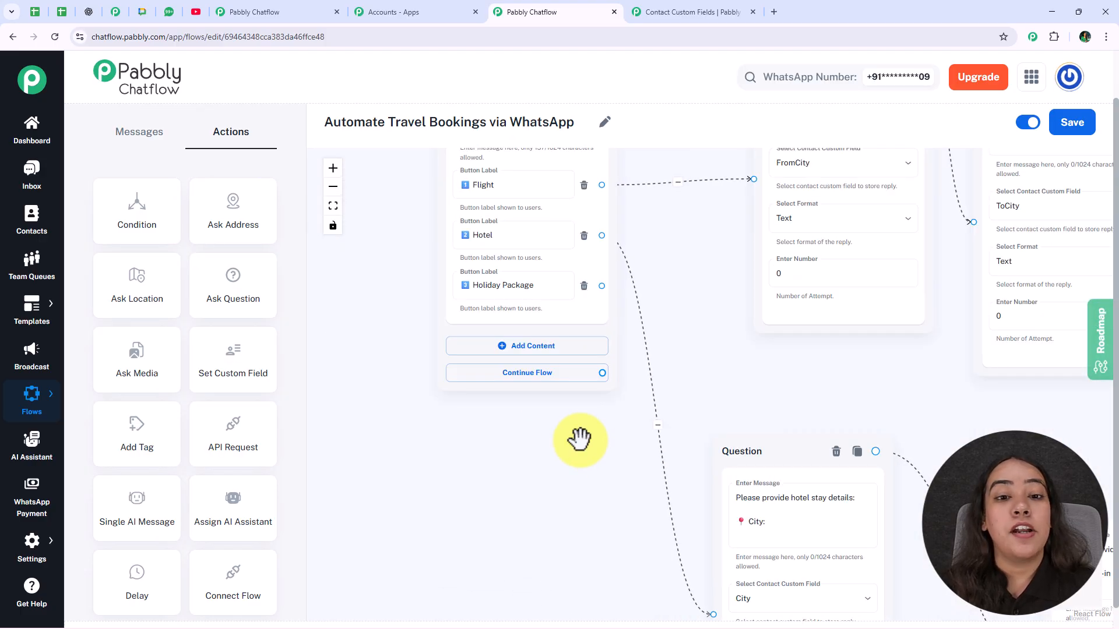
pyautogui.scroll(2, 580, 441)
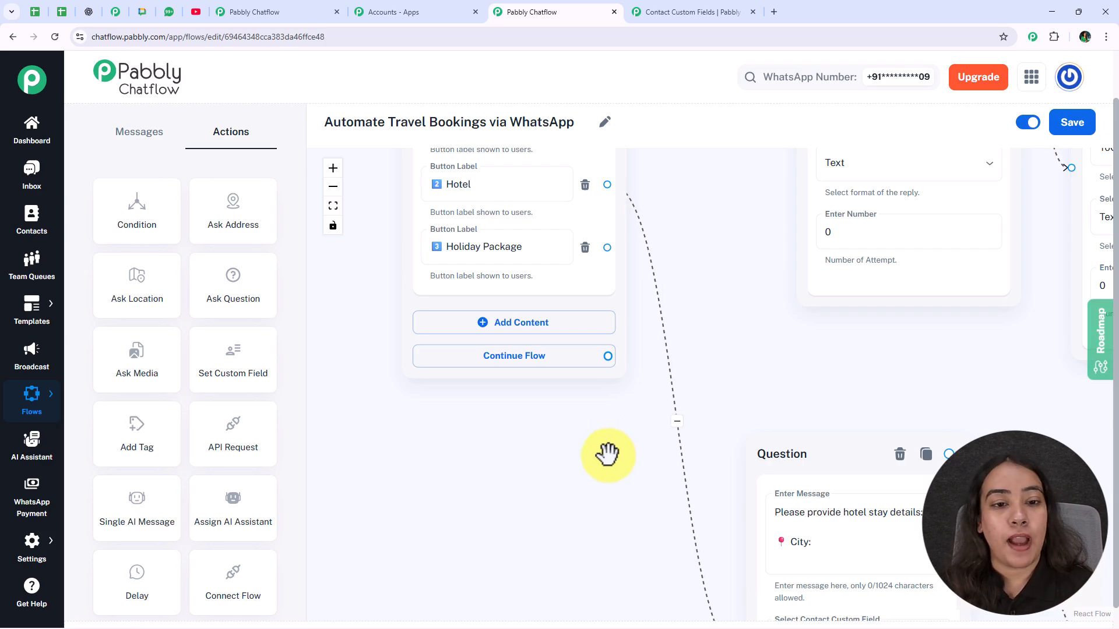
pyautogui.click(139, 131)
pyautogui.moveTo(137, 283); pyautogui.dragTo(750, 380)
pyautogui.moveTo(804, 342); pyautogui.dragTo(647, 77)
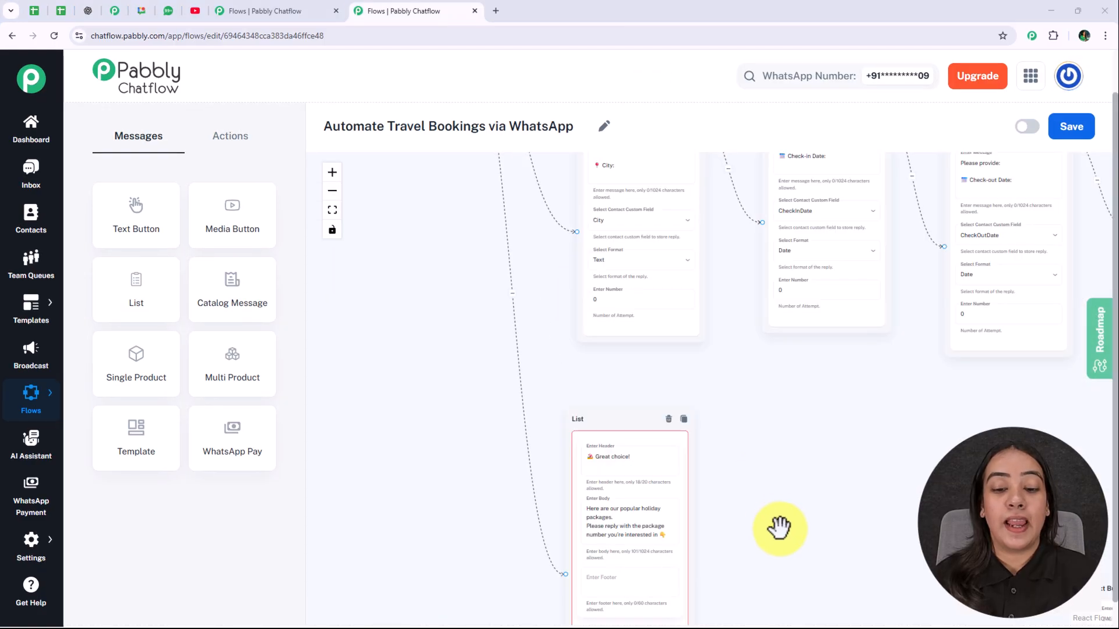
# Add a section titled "Holiday Package" to the List node.
pyautogui.moveTo(779, 532); pyautogui.dragTo(753, 382)
pyautogui.scroll(3, 753, 382)
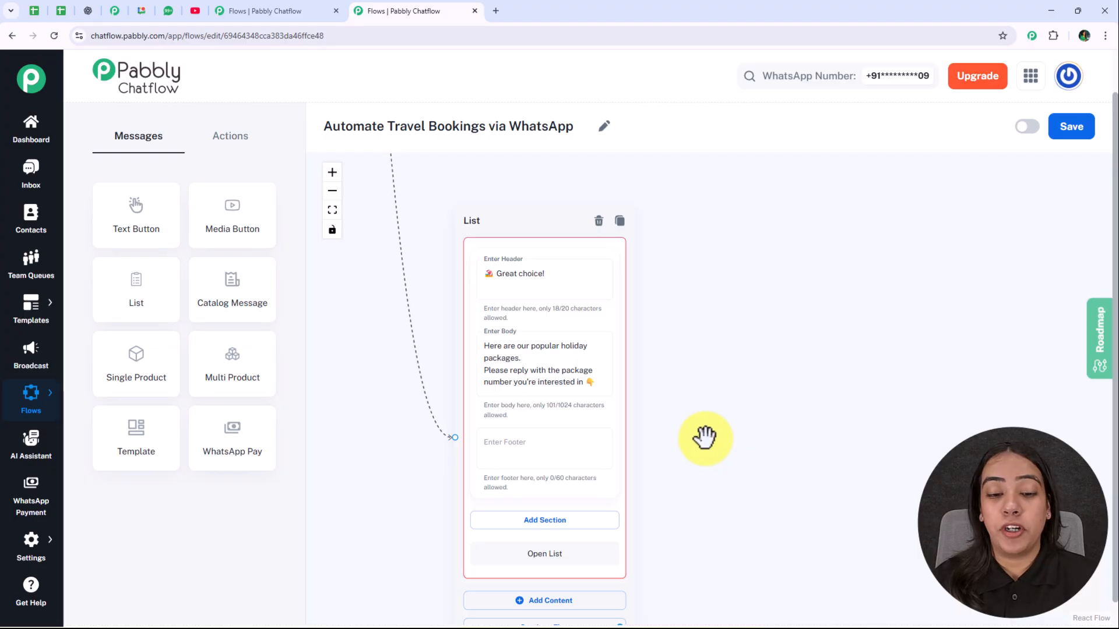
pyautogui.scroll(3, 705, 439)
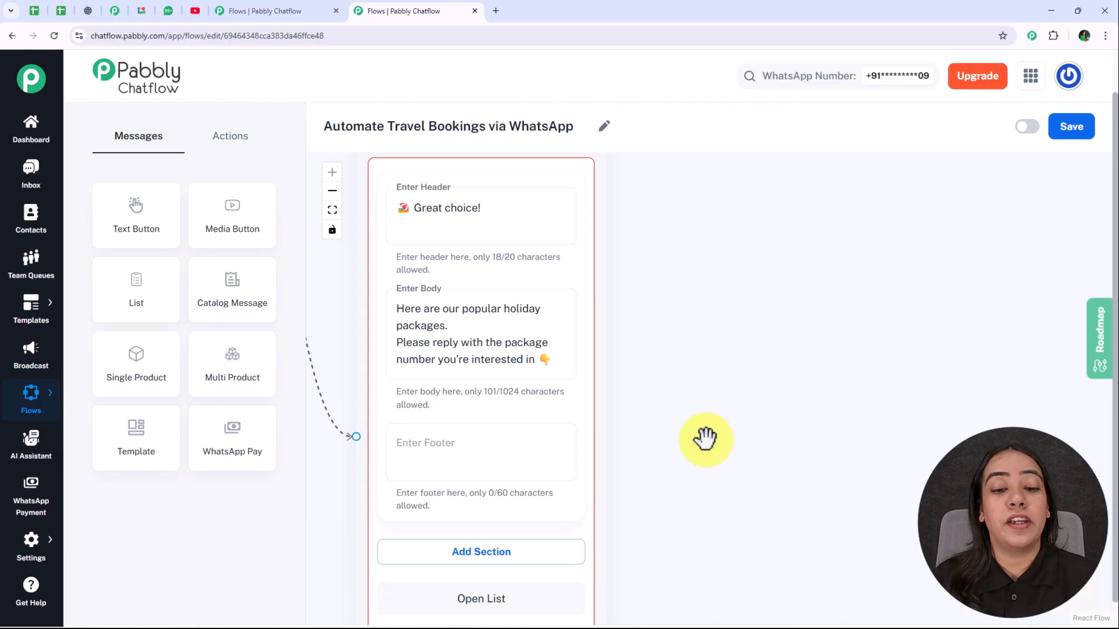
pyautogui.moveTo(731, 448); pyautogui.dragTo(801, 242)
pyautogui.click(577, 348)
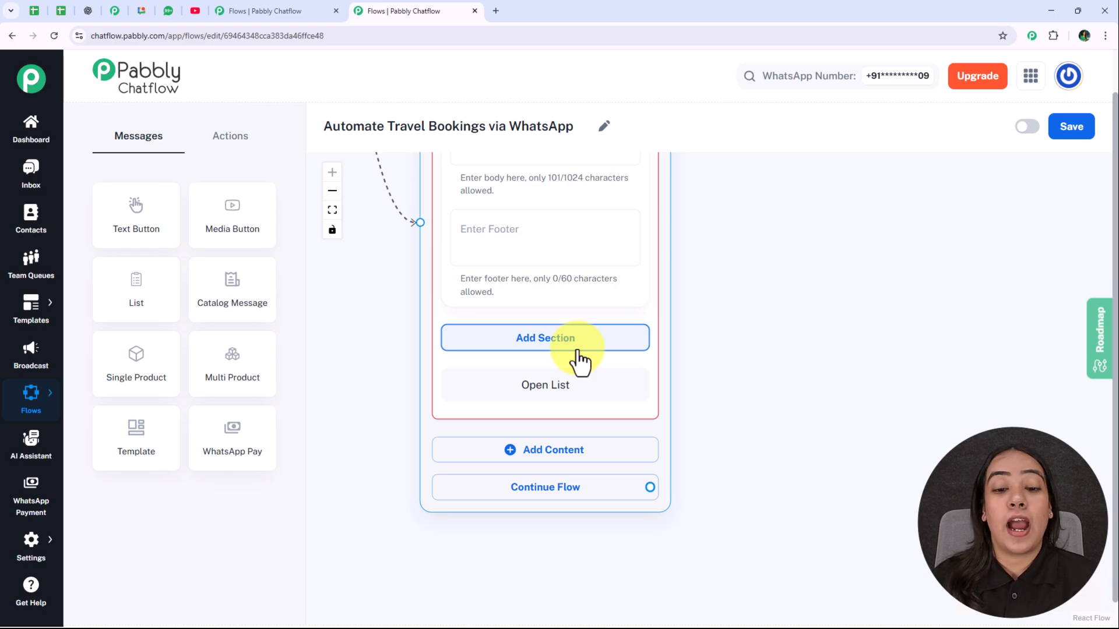
pyautogui.click(579, 357)
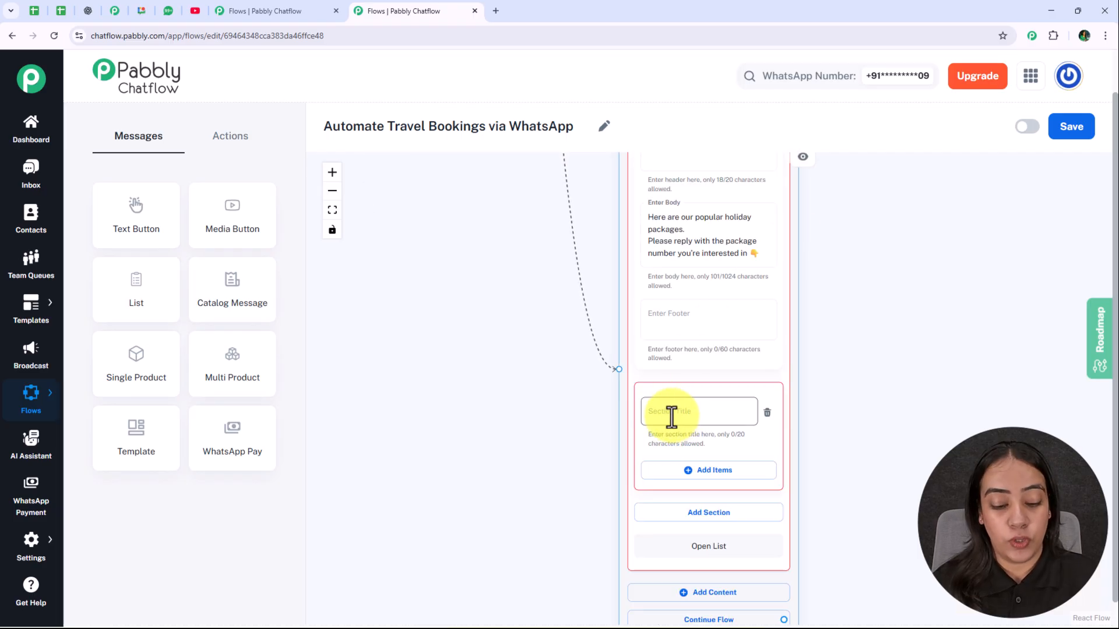
pyautogui.click(671, 416)
pyautogui.write('Holiday Package')
# Add items titled "1️⃣ Goa Getaway", "2️⃣ Manali Adventure", "3️⃣ Dubai Delight" and "4️⃣ Bali Special" to the Holiday Package section.
pyautogui.moveTo(856, 517); pyautogui.dragTo(834, 352)
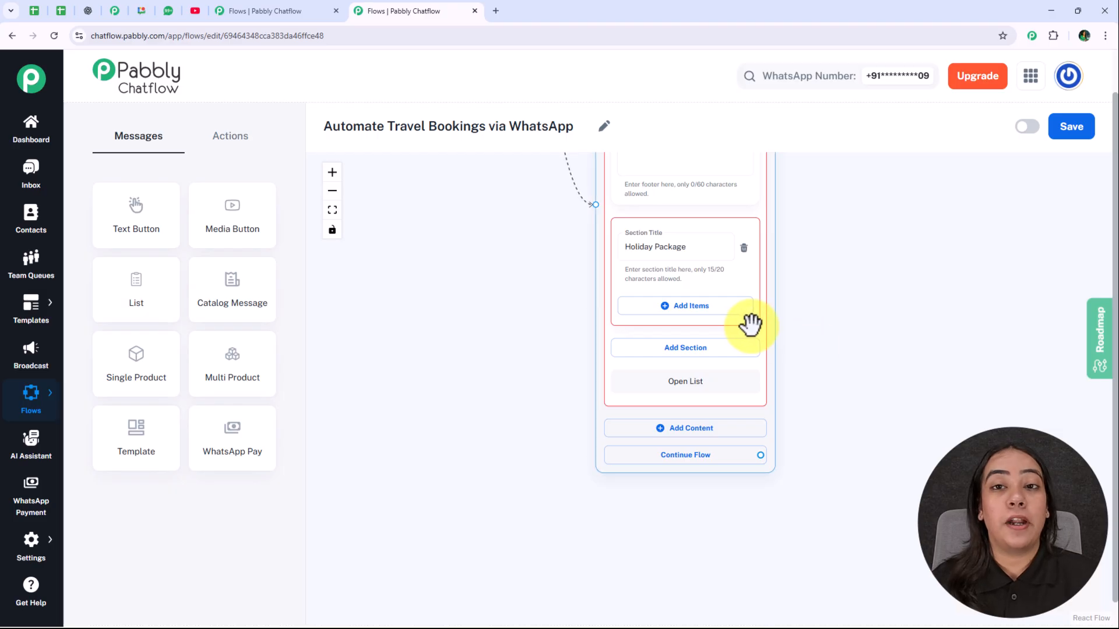
pyautogui.click(699, 314)
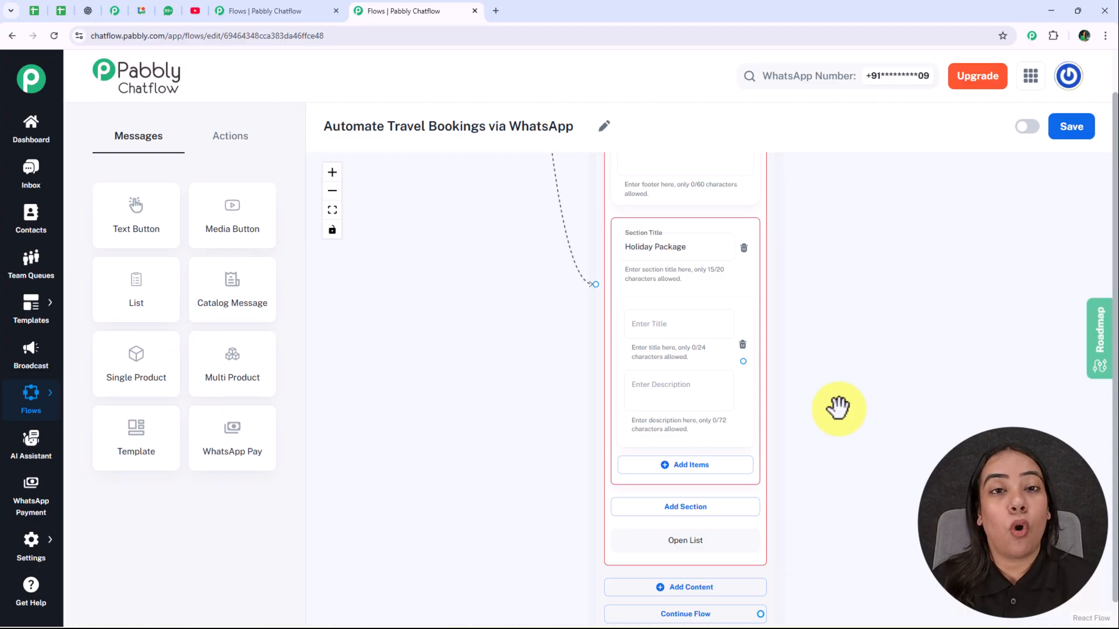
pyautogui.click(752, 350)
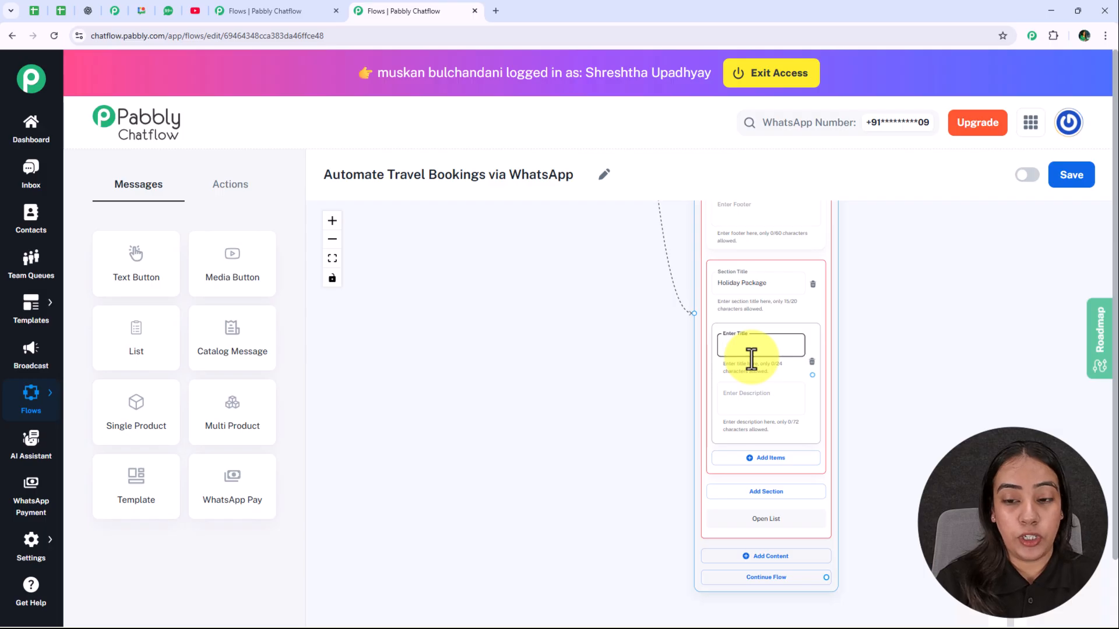
pyautogui.write('1️⃣ Goa Getaway')
pyautogui.scroll(2, 912, 395)
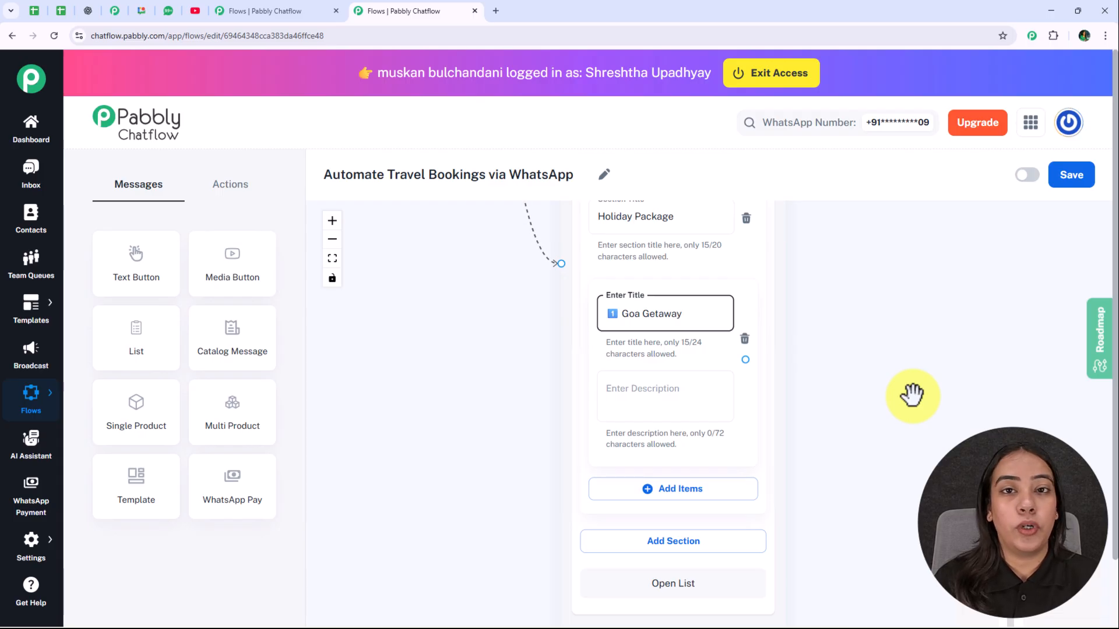
pyautogui.scroll(-2, 909, 494)
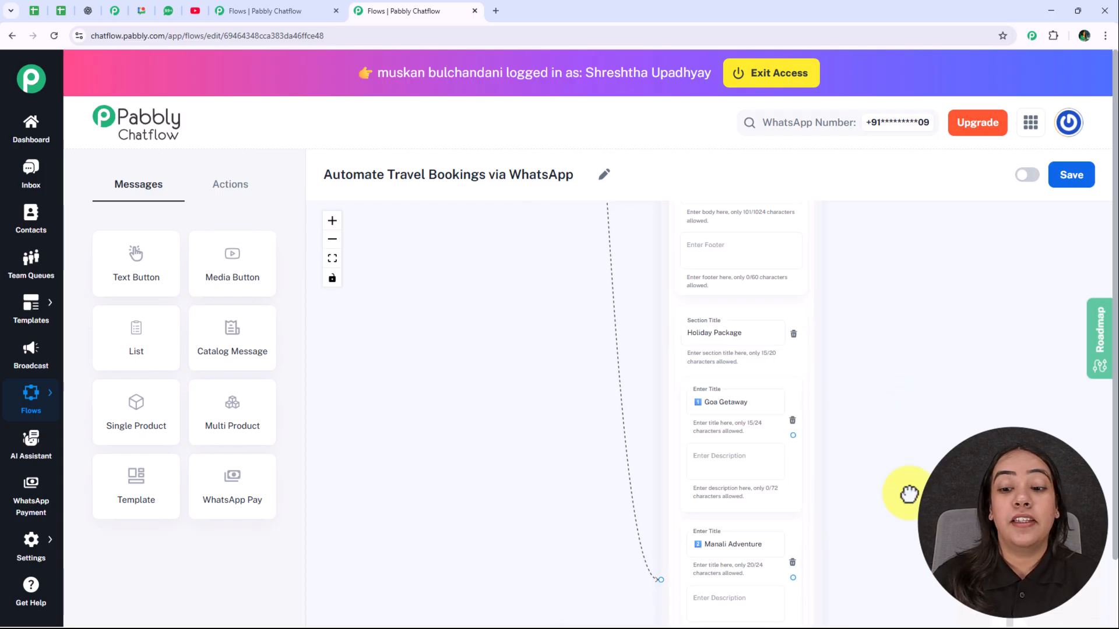
pyautogui.moveTo(909, 495); pyautogui.dragTo(877, 239)
pyautogui.moveTo(880, 477); pyautogui.dragTo(891, 285)
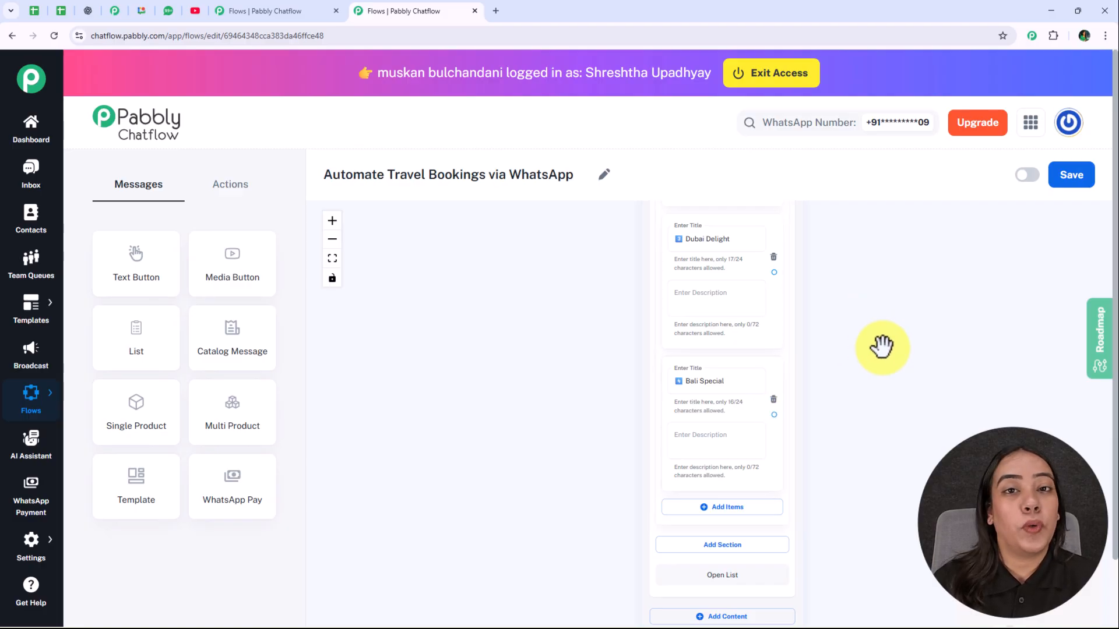
# Connect the Bali Special item to a new Set Custom Field node and choose selected_package as its contact custom field.
pyautogui.click(221, 198)
pyautogui.moveTo(235, 409); pyautogui.dragTo(893, 351)
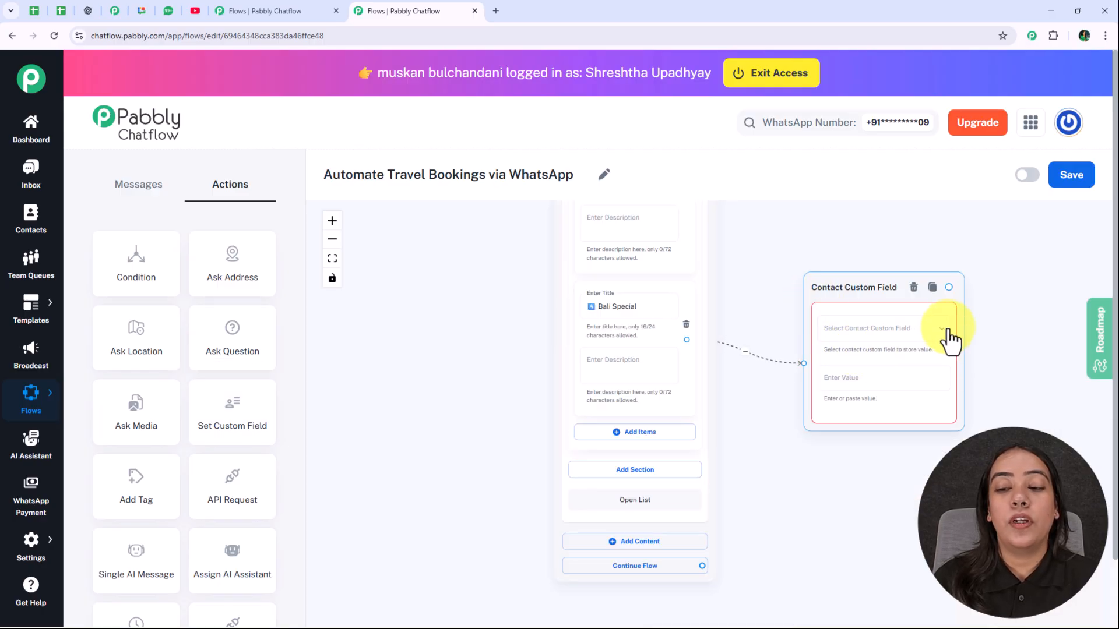
pyautogui.click(861, 344)
pyautogui.scroll(-5, 834, 373)
pyautogui.click(831, 365)
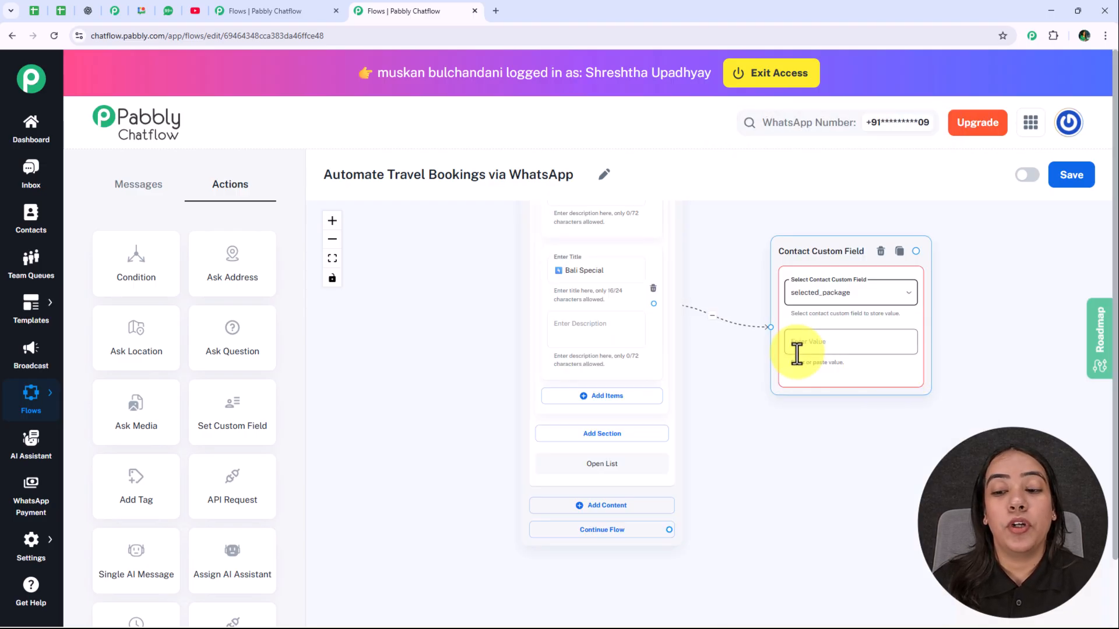
# Copy the Bali Special item's title and set it as the selected_package value, "4️⃣ Bali Special".
pyautogui.click(578, 272)
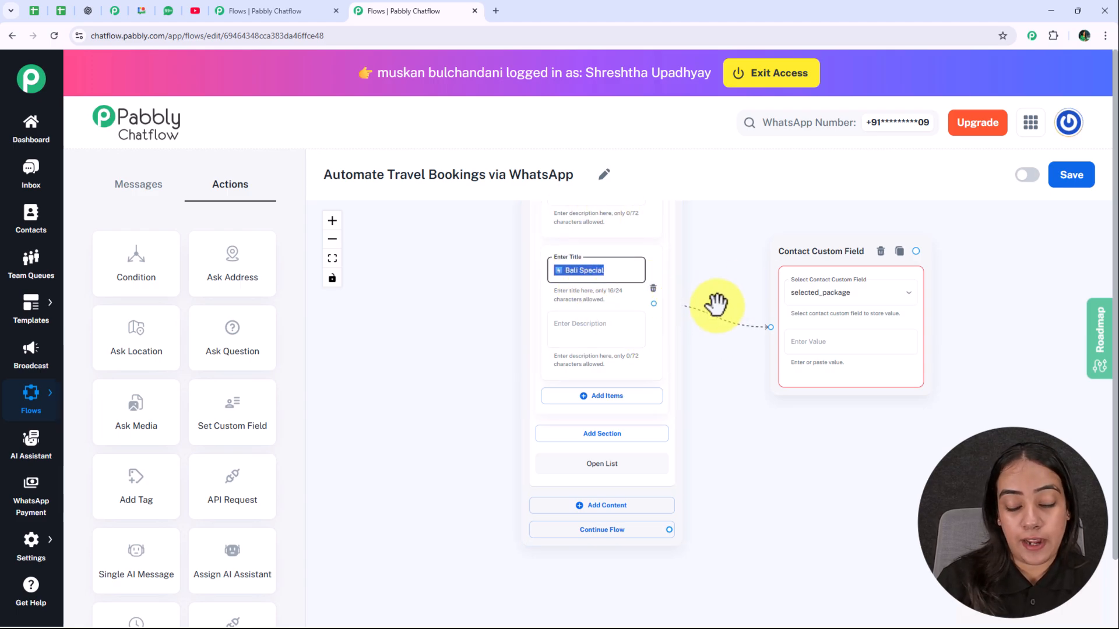
pyautogui.click(843, 341)
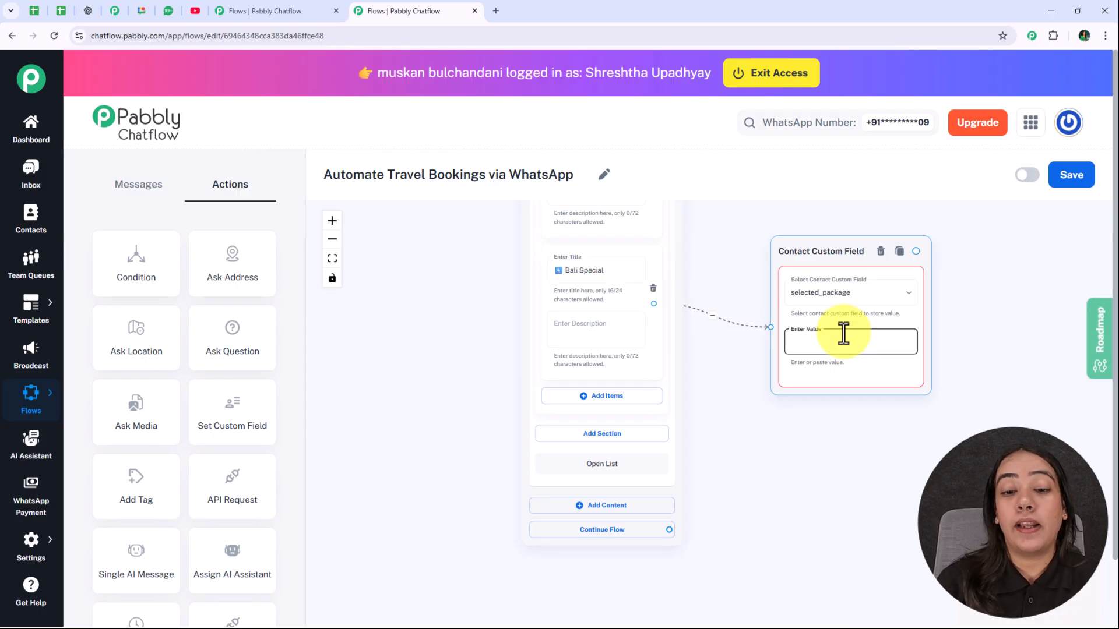
pyautogui.write('🏝 Bali Special')
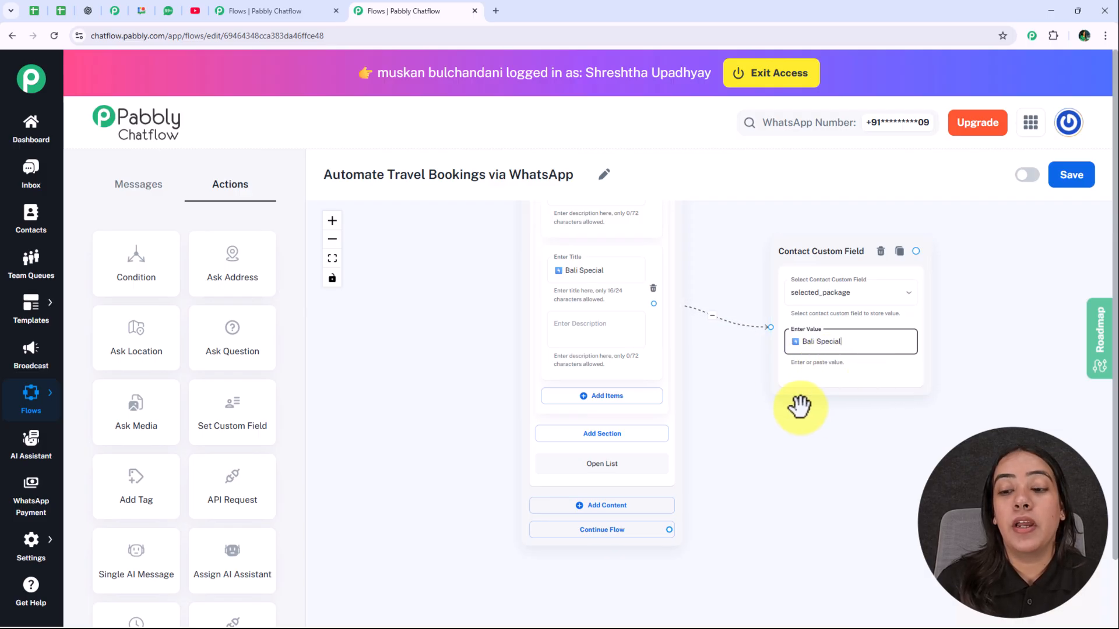
# Examine the Contact Custom Field nodes linked to the Goa Getaway, Manali Adventure, Dubai Delight and Bali Special items.
pyautogui.moveTo(743, 373); pyautogui.dragTo(787, 567)
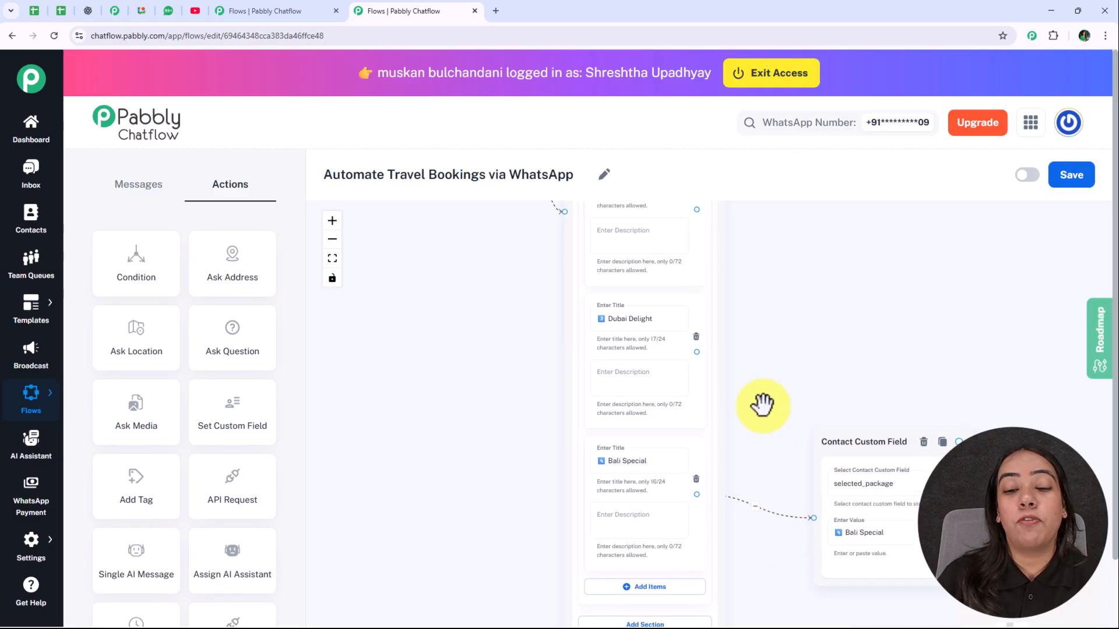
pyautogui.scroll(-5, 763, 405)
pyautogui.moveTo(919, 313); pyautogui.dragTo(1030, 423)
pyautogui.moveTo(925, 464); pyautogui.dragTo(912, 475)
pyautogui.scroll(3, 916, 345)
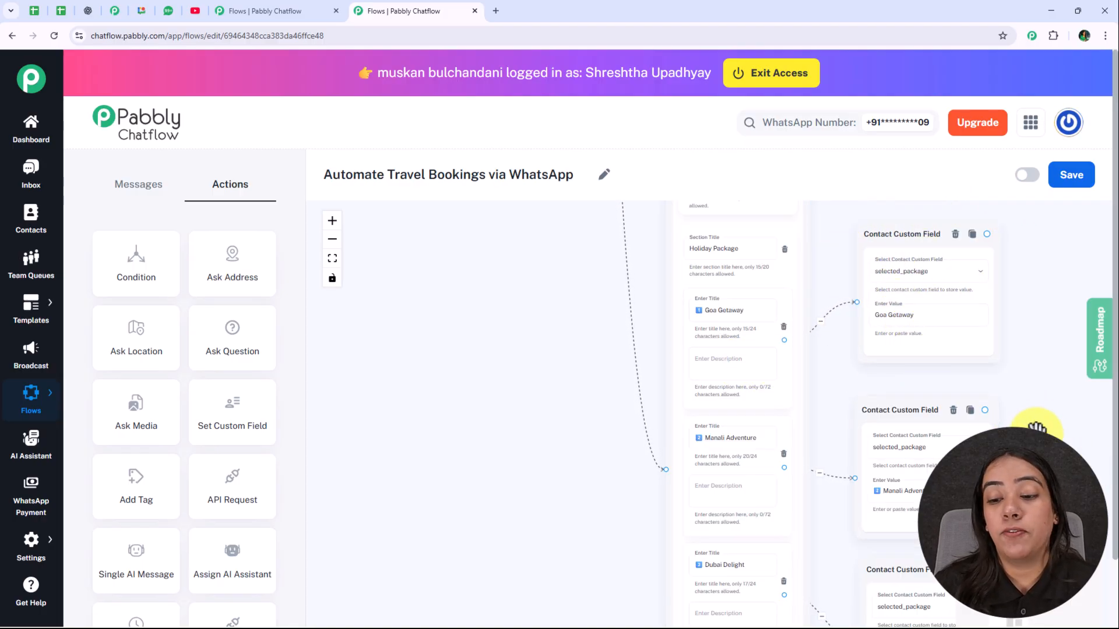
pyautogui.moveTo(1074, 435); pyautogui.dragTo(1042, 172)
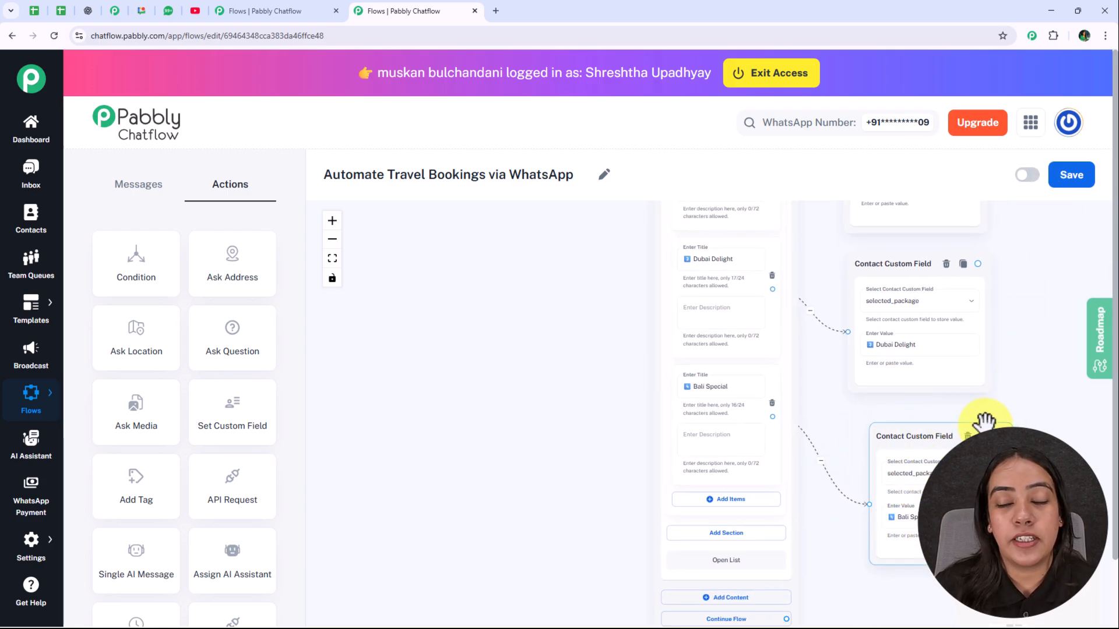
pyautogui.moveTo(1040, 426); pyautogui.dragTo(1070, 613)
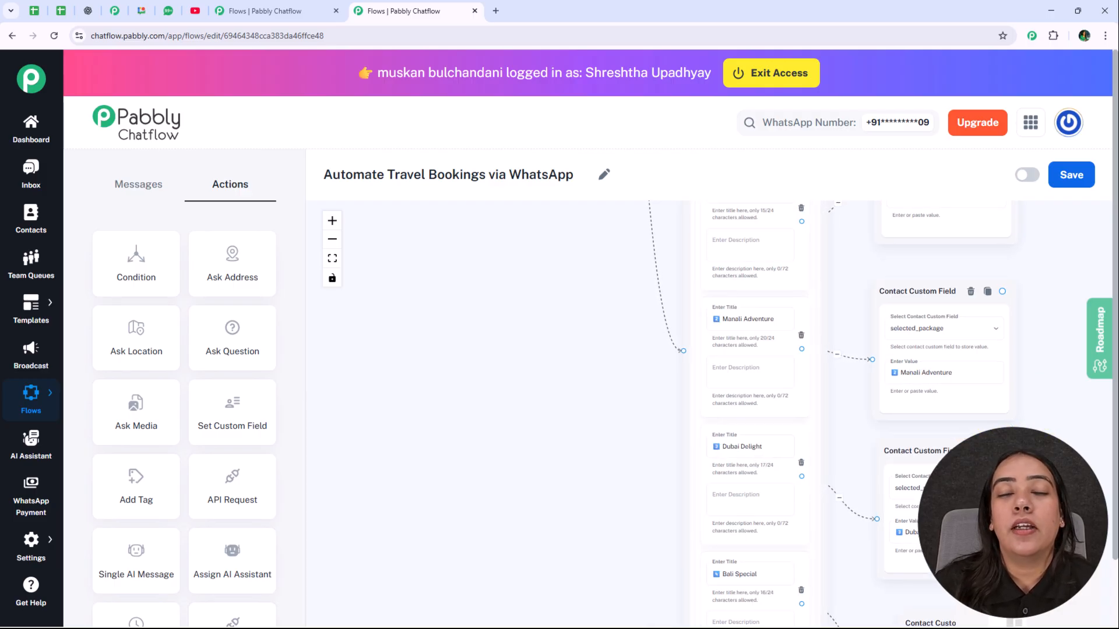
pyautogui.moveTo(1060, 506); pyautogui.dragTo(959, 626)
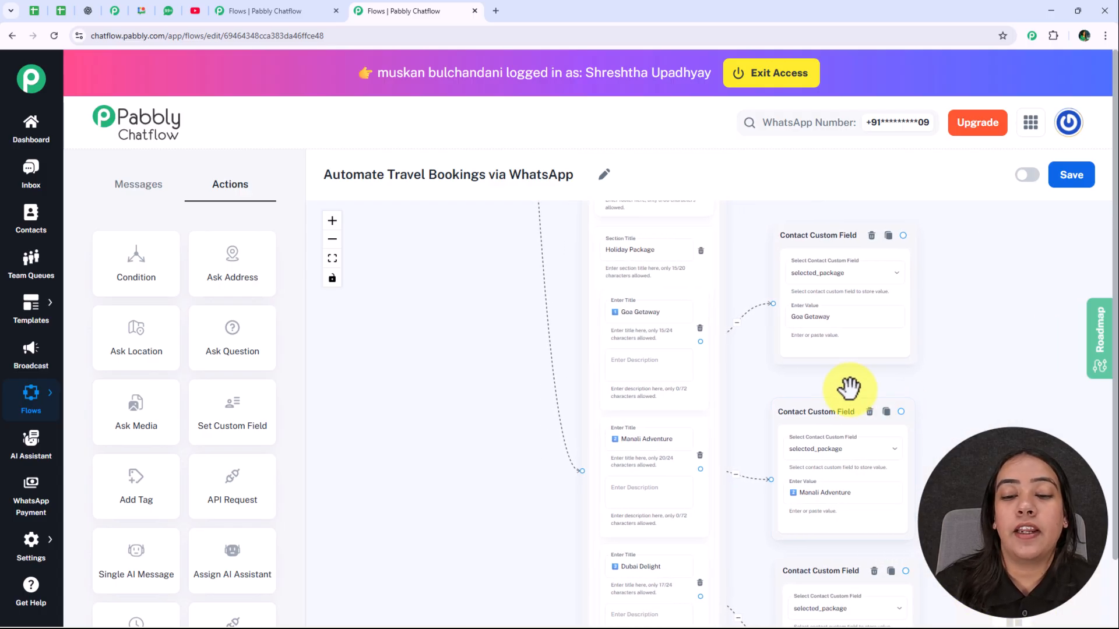
# Connect the Goa Getaway custom field node to a new Text Button node with the "3 Nights / 4 Days" package details and a "Book now" button.
pyautogui.click(902, 236)
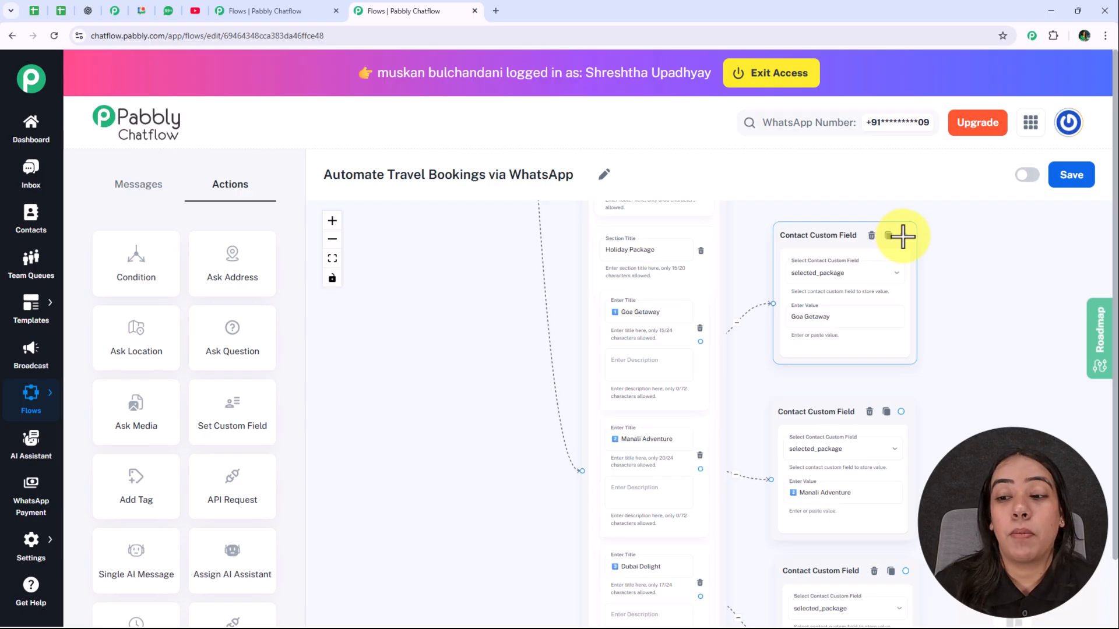
pyautogui.moveTo(915, 232); pyautogui.dragTo(1003, 272)
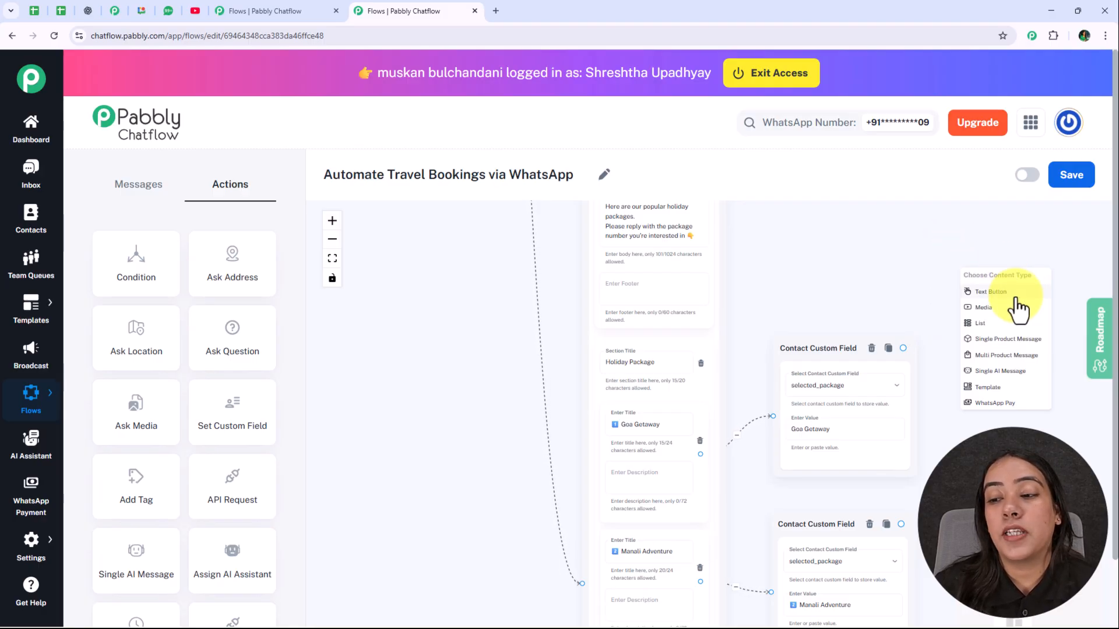
pyautogui.click(1016, 294)
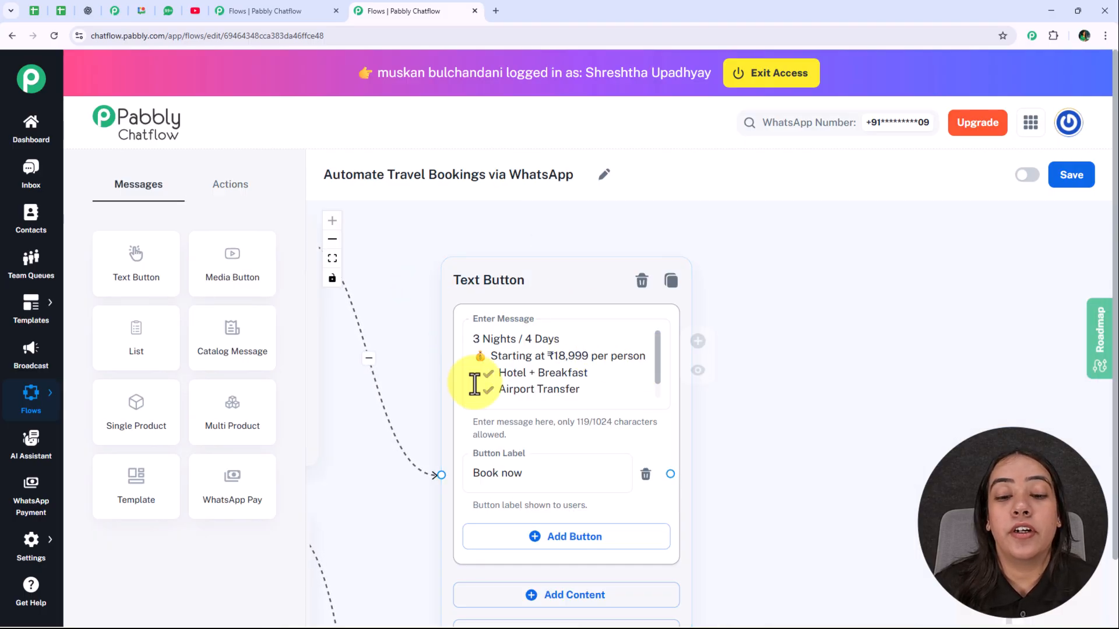
# Review the Goa Getaway package message, its Book now button and the Text Button nodes of the other holiday packages.
pyautogui.click(475, 384)
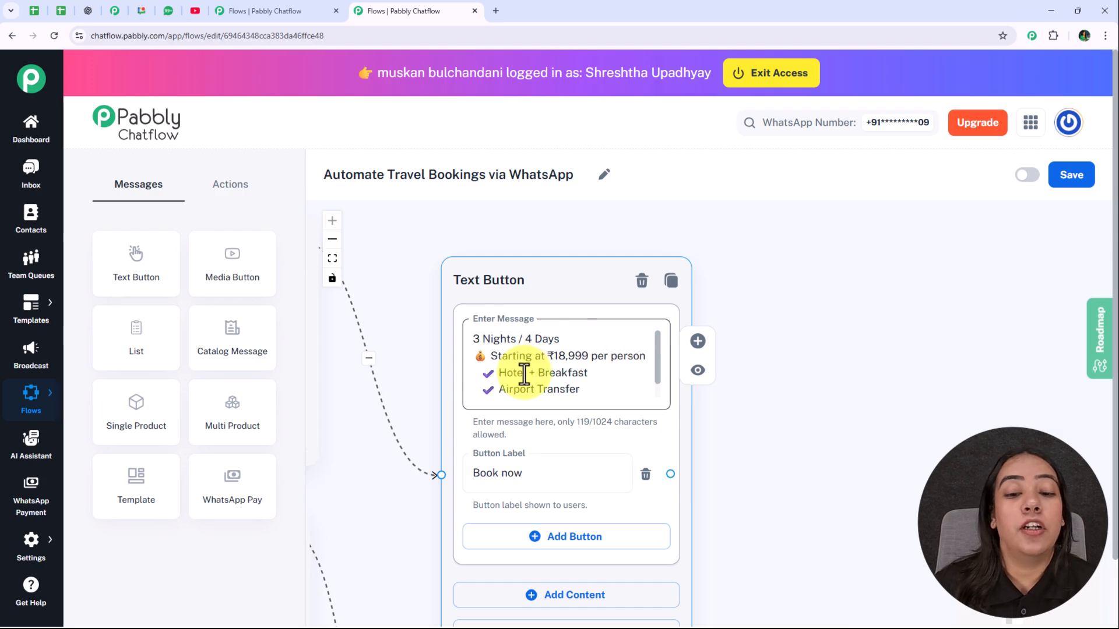
pyautogui.moveTo(659, 364); pyautogui.dragTo(660, 382)
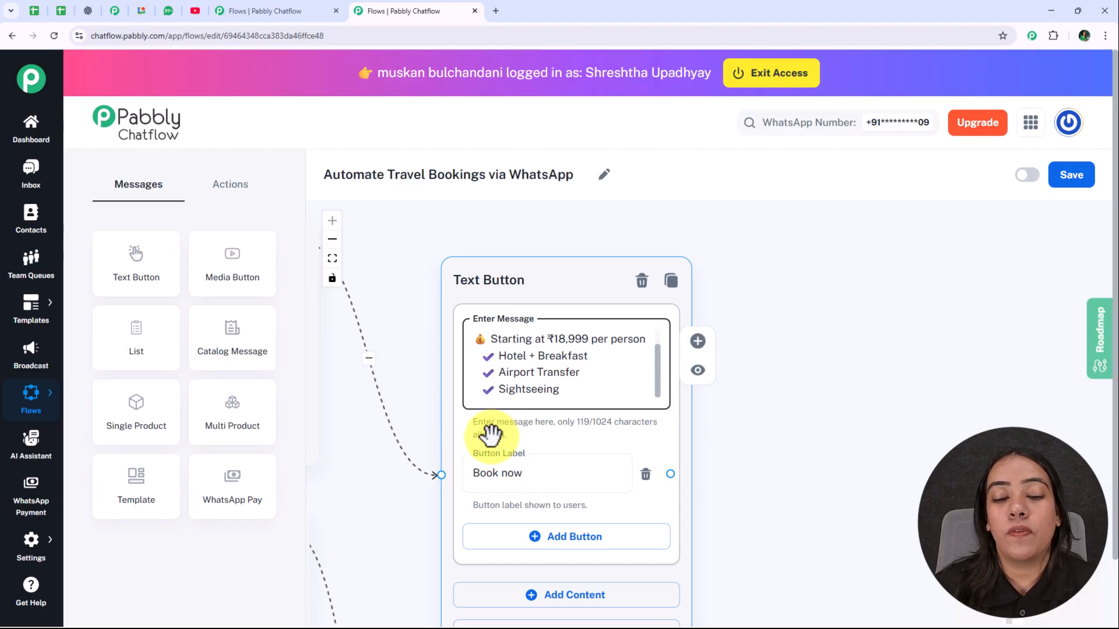
pyautogui.click(484, 471)
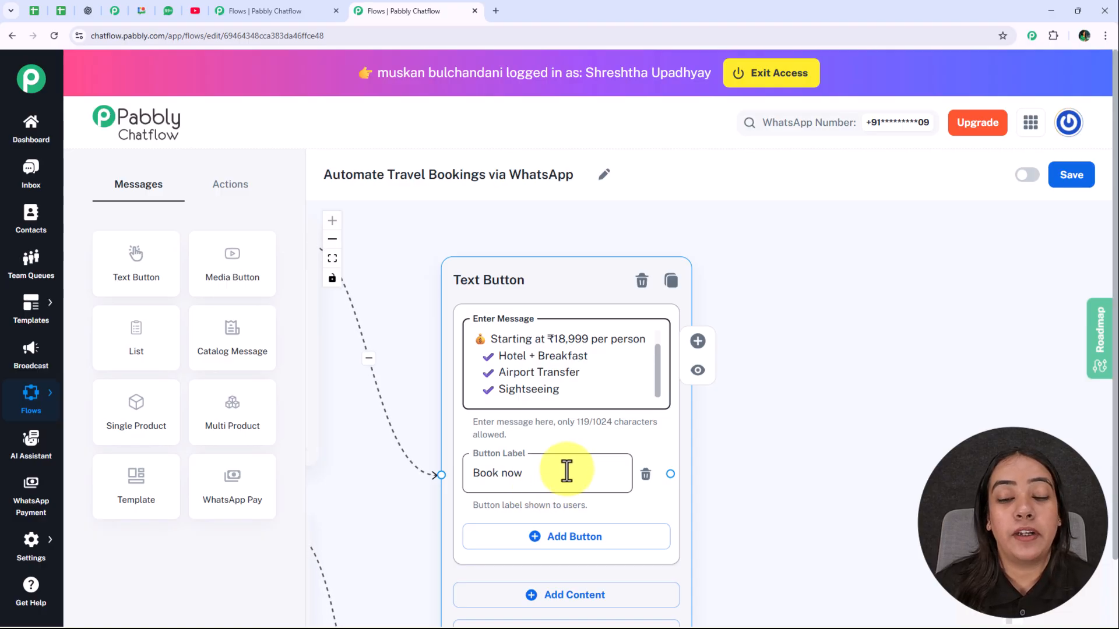
pyautogui.scroll(-3, 564, 474)
pyautogui.moveTo(731, 519); pyautogui.dragTo(822, 217)
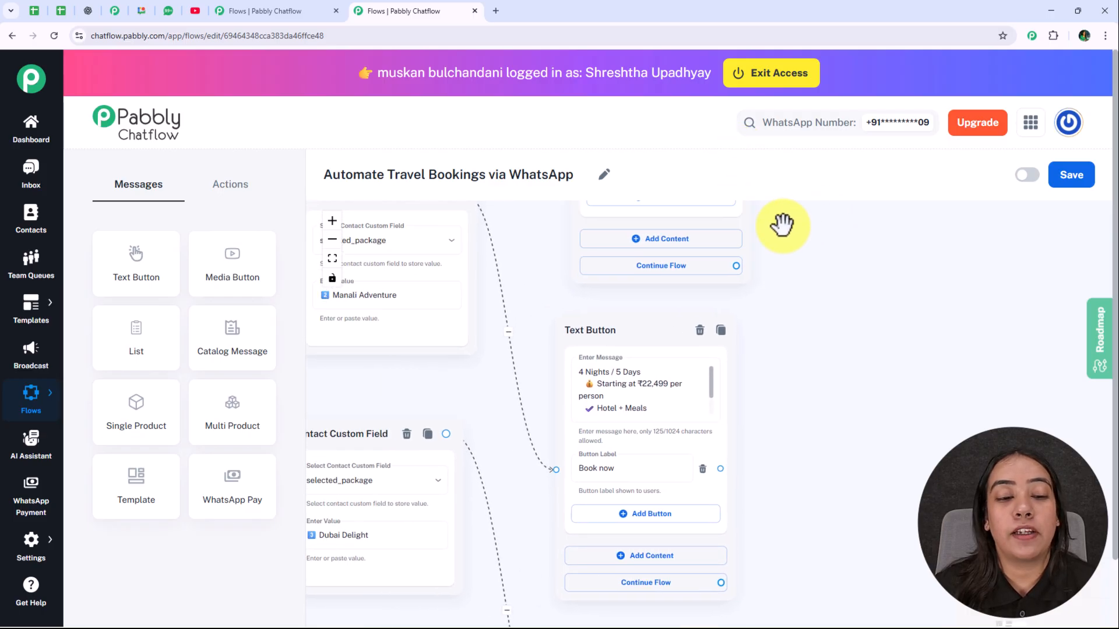
pyautogui.scroll(-2, 781, 225)
pyautogui.scroll(-2, 775, 301)
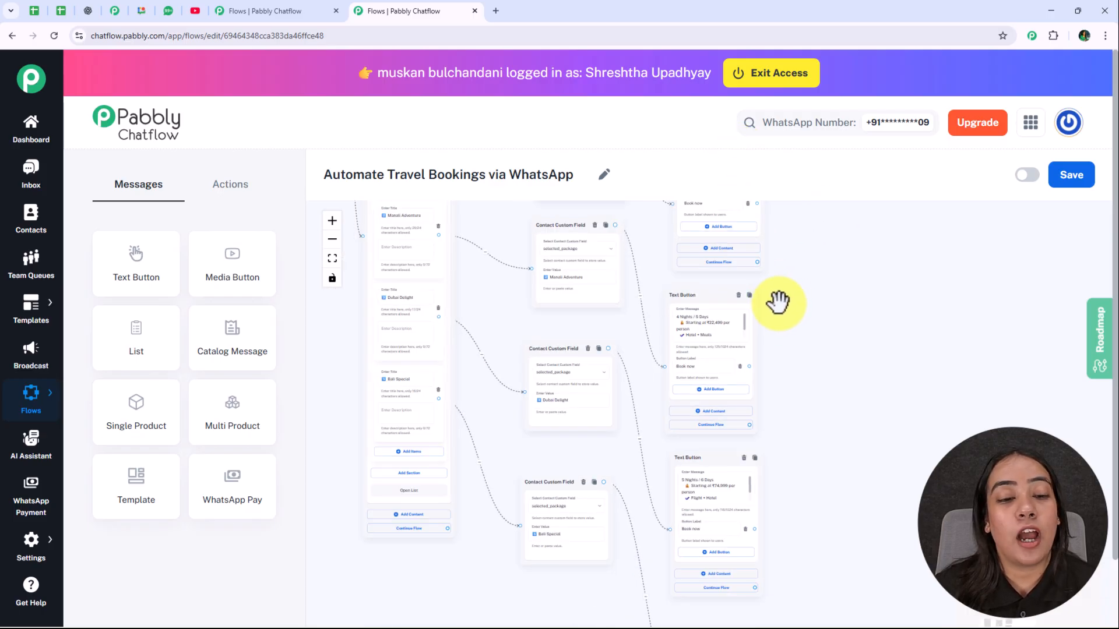
pyautogui.scroll(-3, 813, 385)
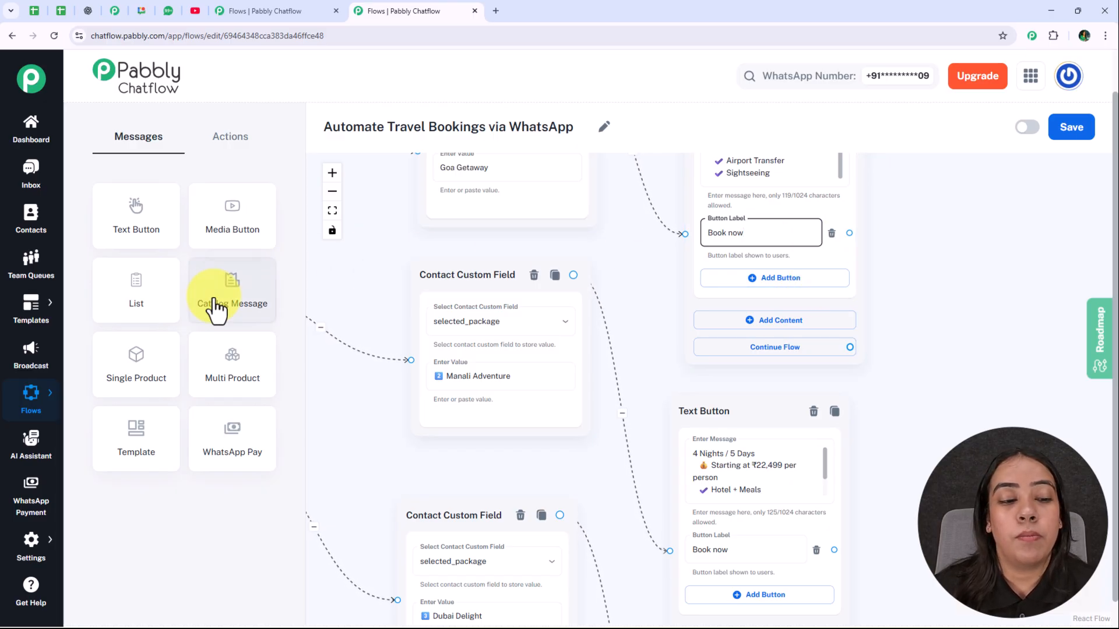
# Add an Ask Question node beside the package details and connect the holiday packages' "Book now" buttons to it.
pyautogui.click(242, 140)
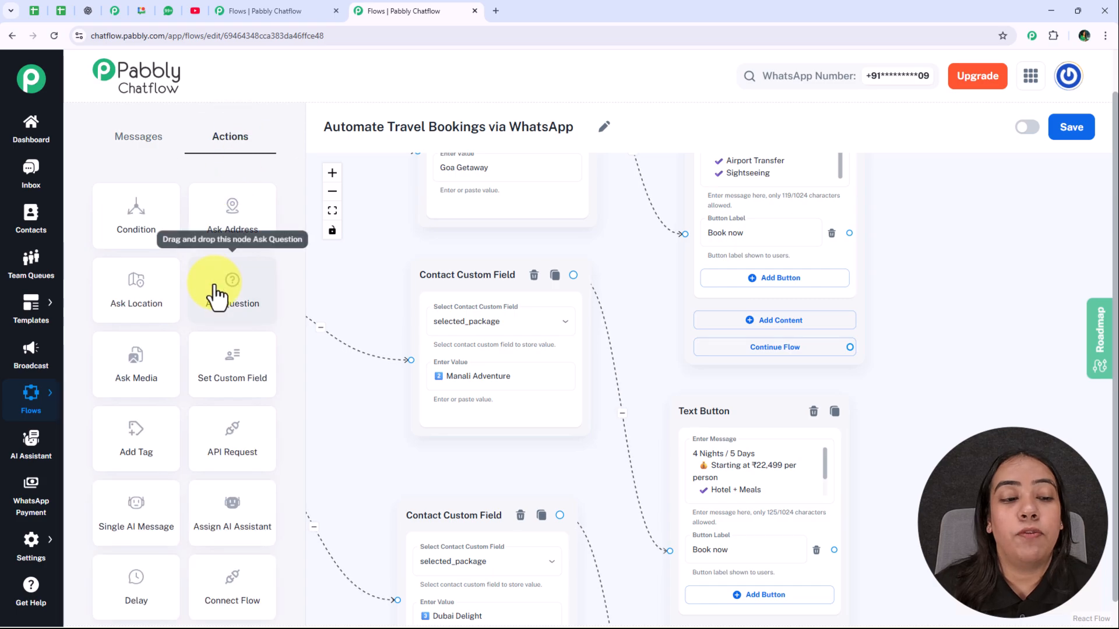
pyautogui.moveTo(216, 289); pyautogui.dragTo(947, 206)
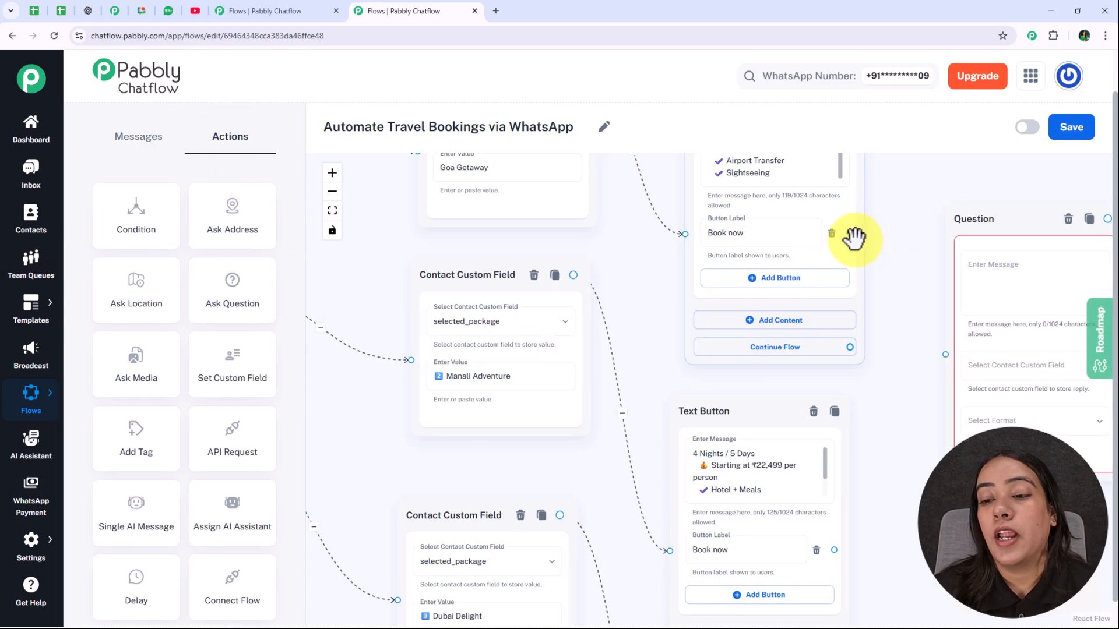
pyautogui.moveTo(881, 276); pyautogui.dragTo(943, 352)
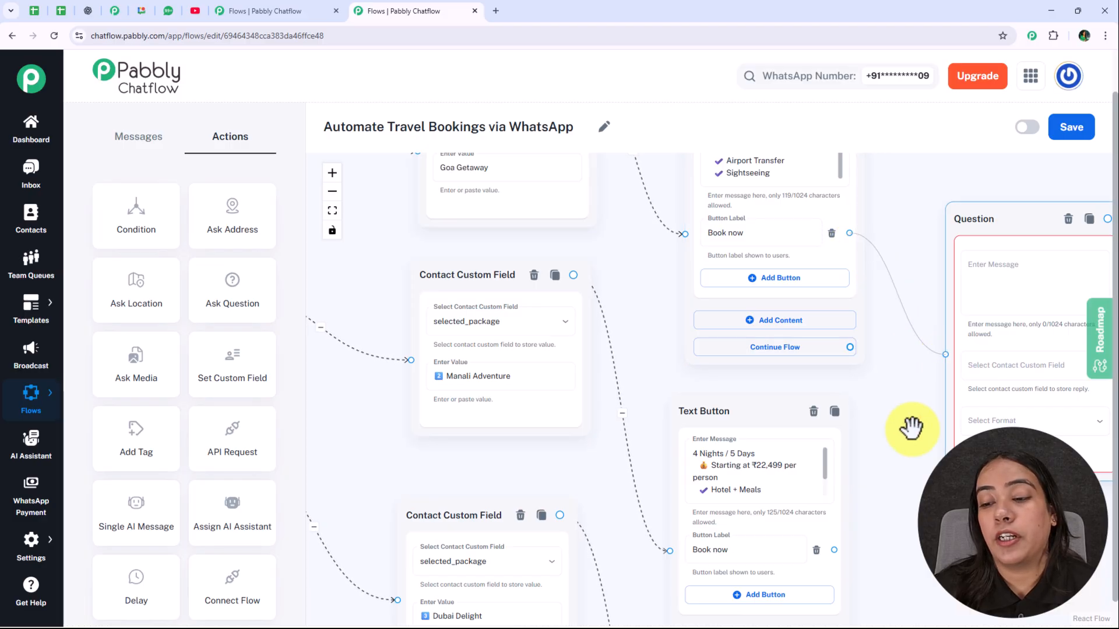
pyautogui.moveTo(833, 551); pyautogui.dragTo(945, 354)
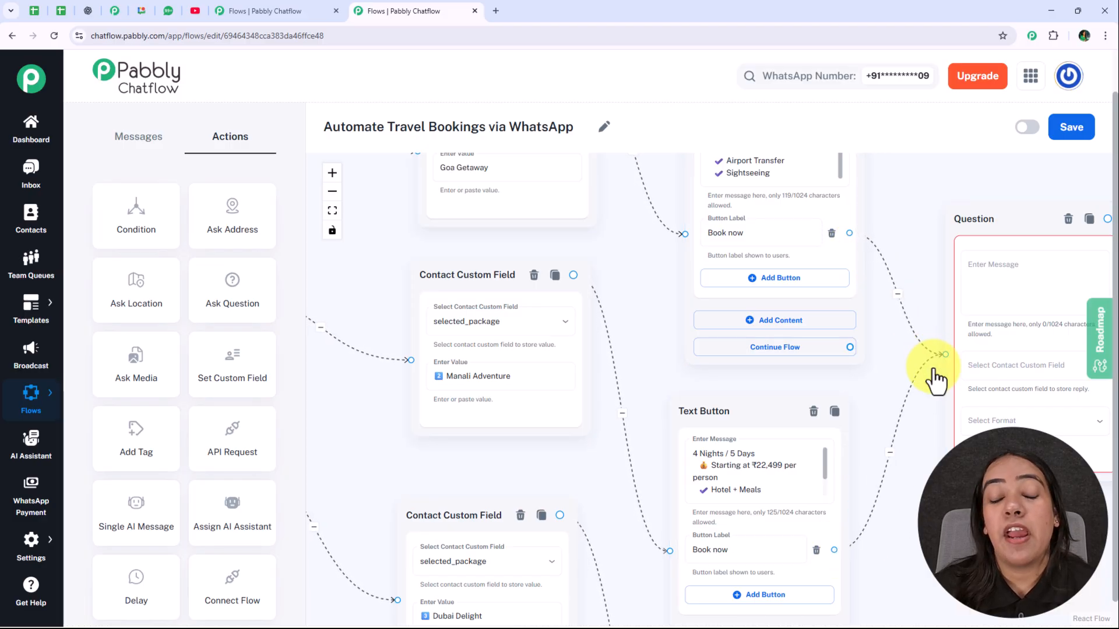
pyautogui.moveTo(932, 437); pyautogui.dragTo(934, 465)
pyautogui.scroll(-4, 932, 443)
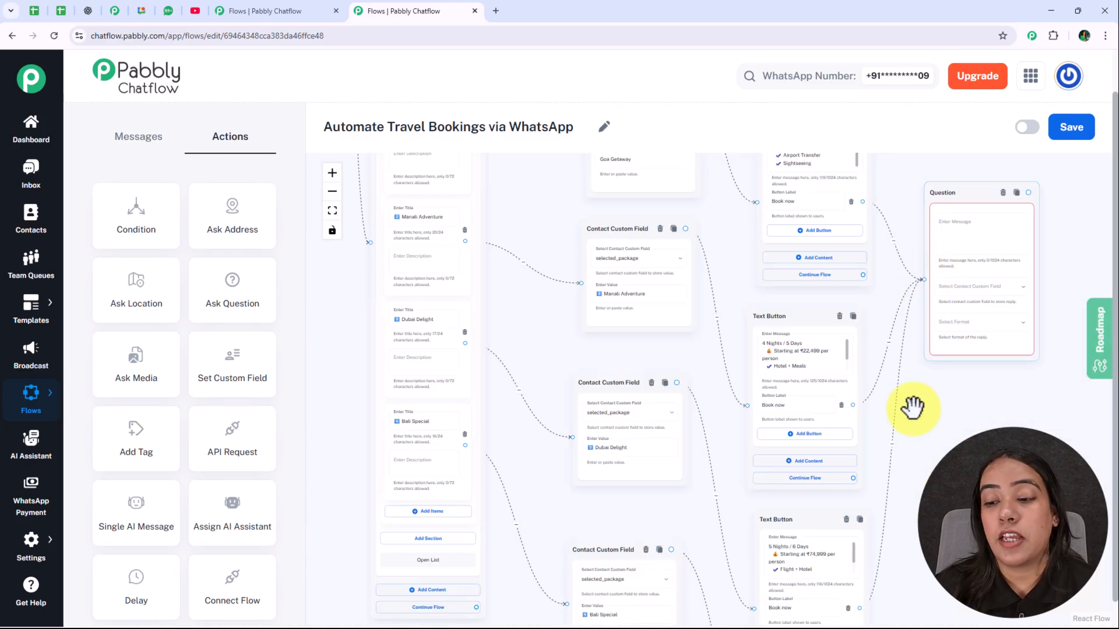
# Review the linked Question nodes for preferred travel date, number of travelers and room preference, including their custom fields and reply formats.
pyautogui.scroll(1, 919, 421)
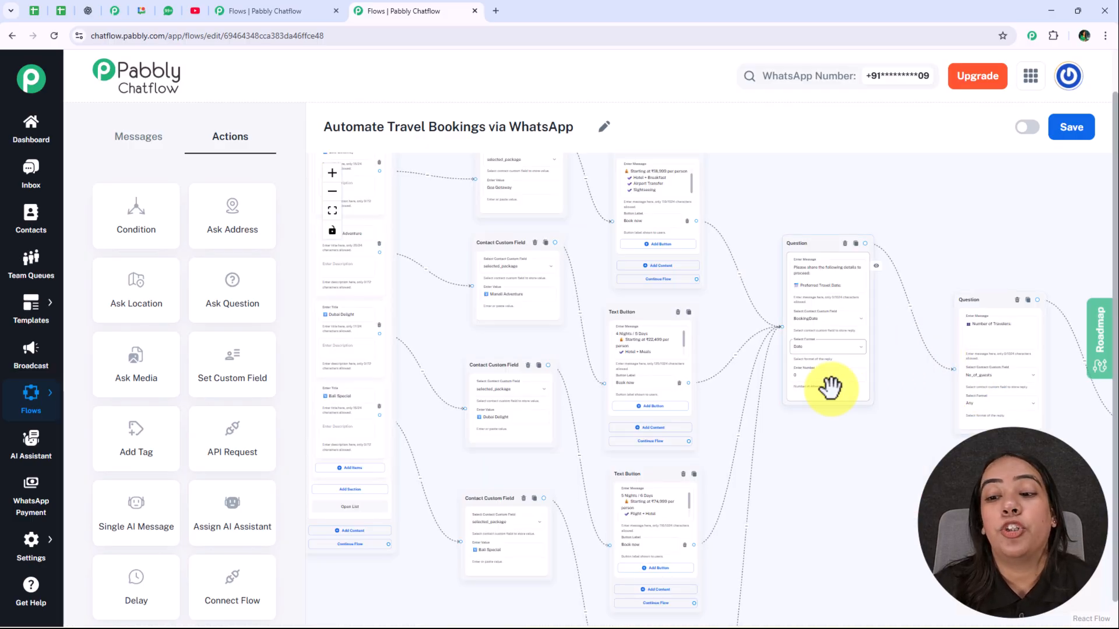
pyautogui.scroll(5, 894, 392)
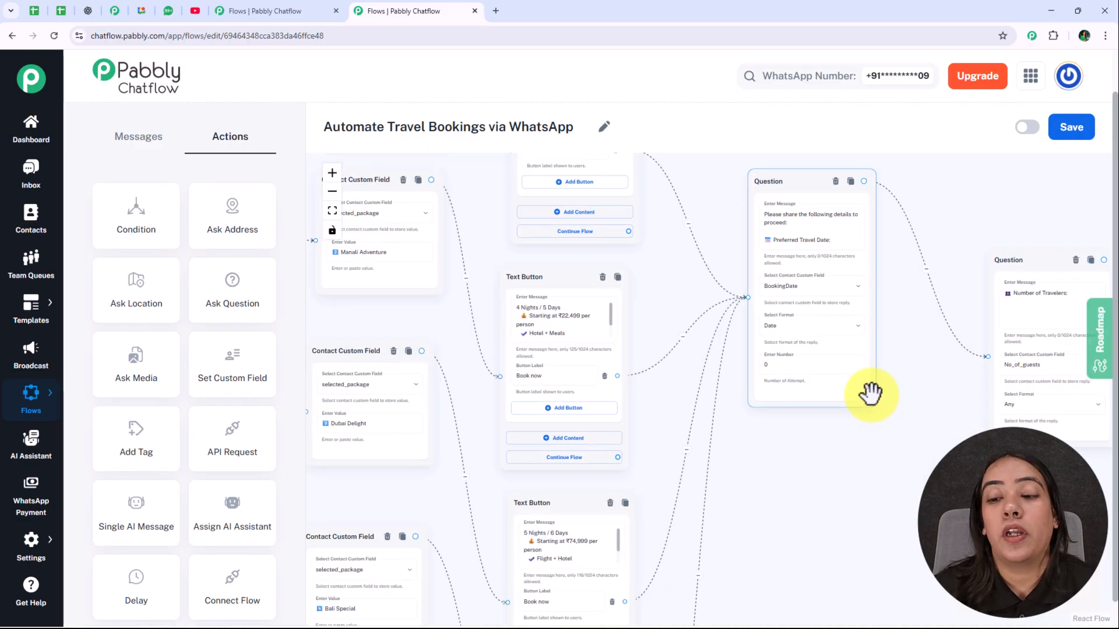
pyautogui.moveTo(905, 270); pyautogui.dragTo(914, 362)
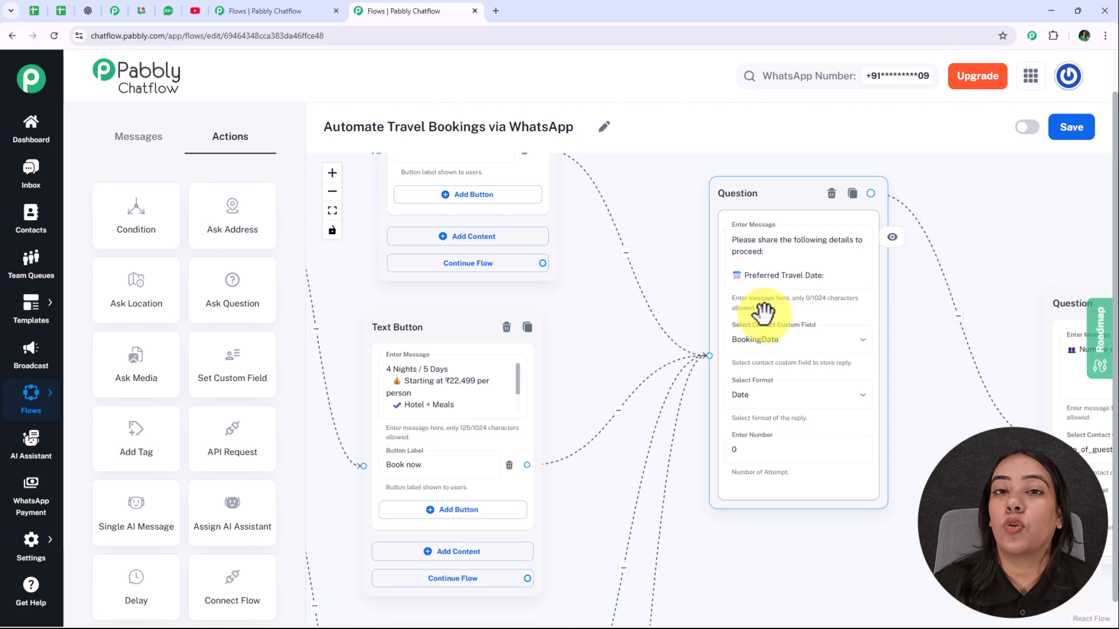
pyautogui.moveTo(973, 415); pyautogui.dragTo(622, 392)
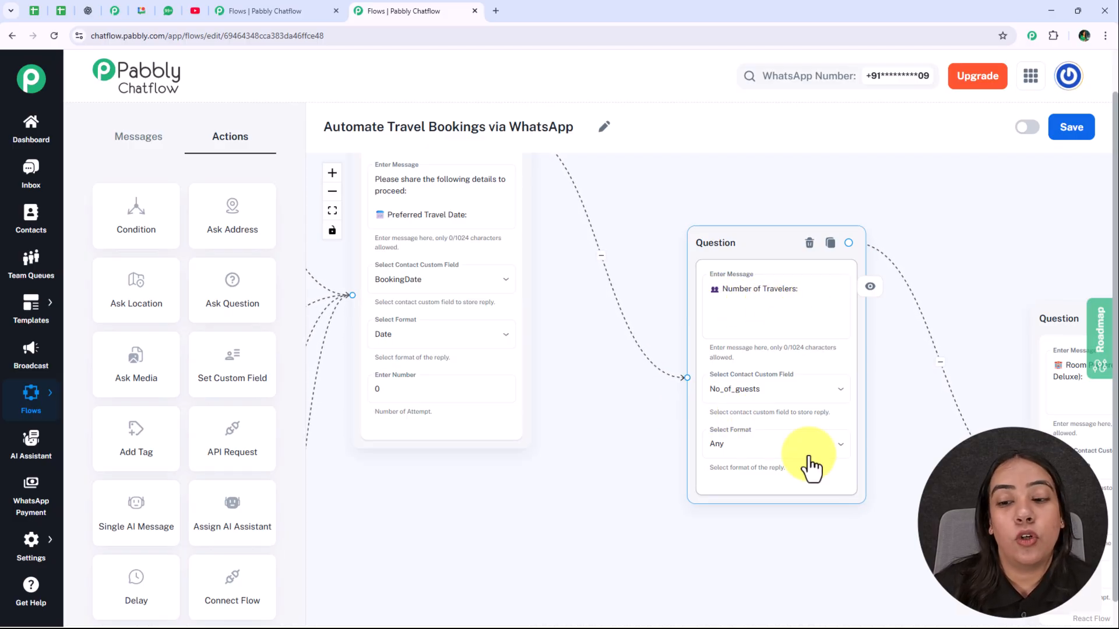
pyautogui.moveTo(929, 407); pyautogui.dragTo(671, 349)
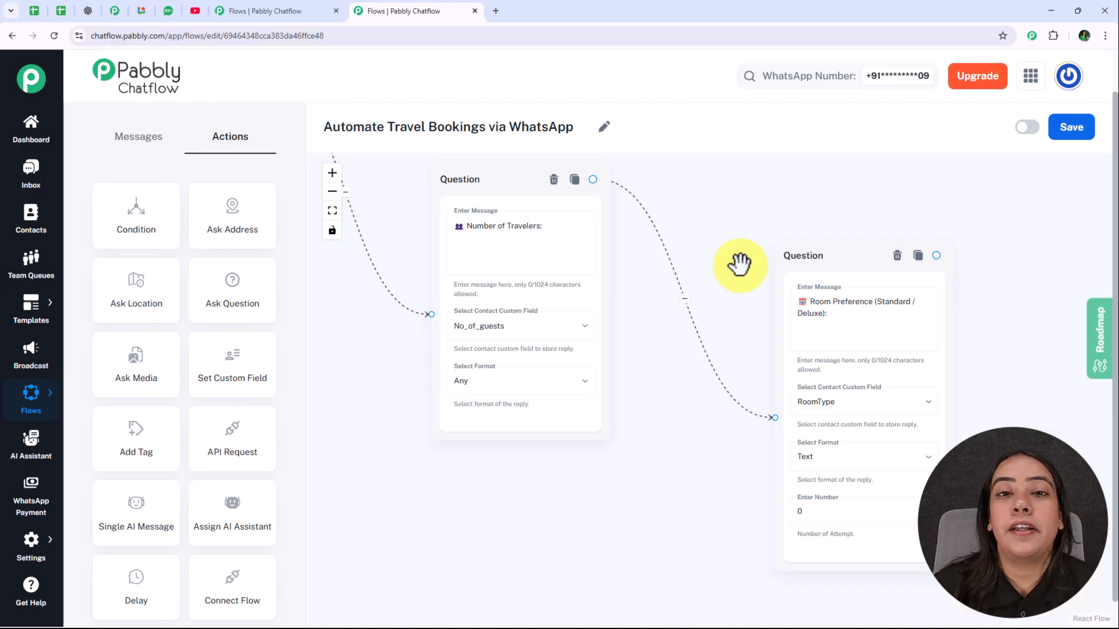
pyautogui.scroll(-1, 740, 266)
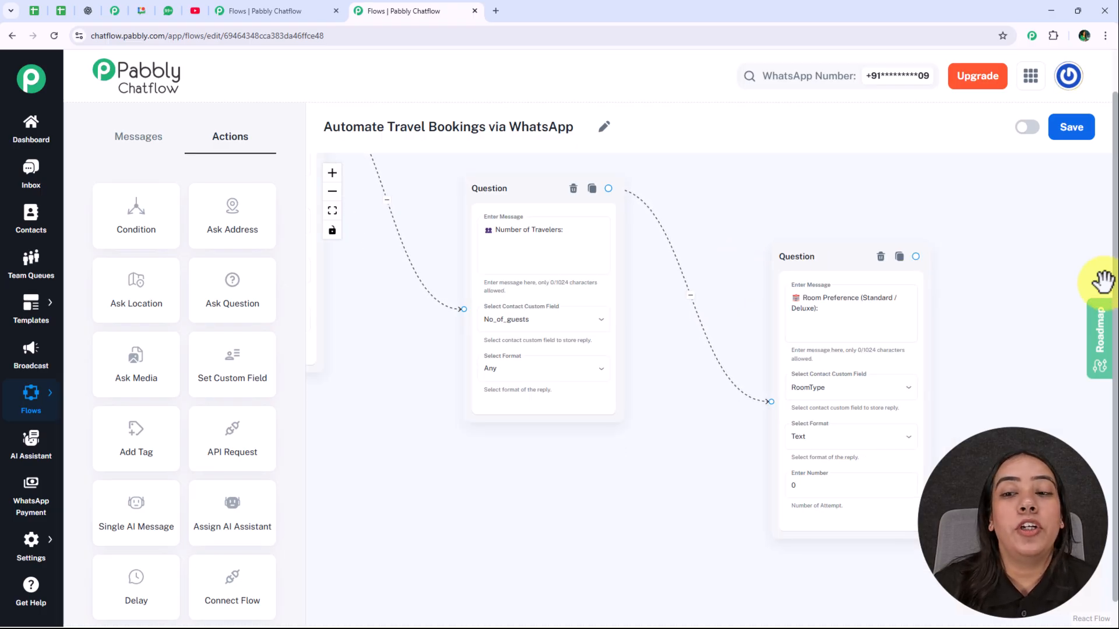
# Connect the Room Preference question to a new Text Button node with the "Order Received Successfully!" holiday package message.
pyautogui.moveTo(915, 257); pyautogui.dragTo(1012, 175)
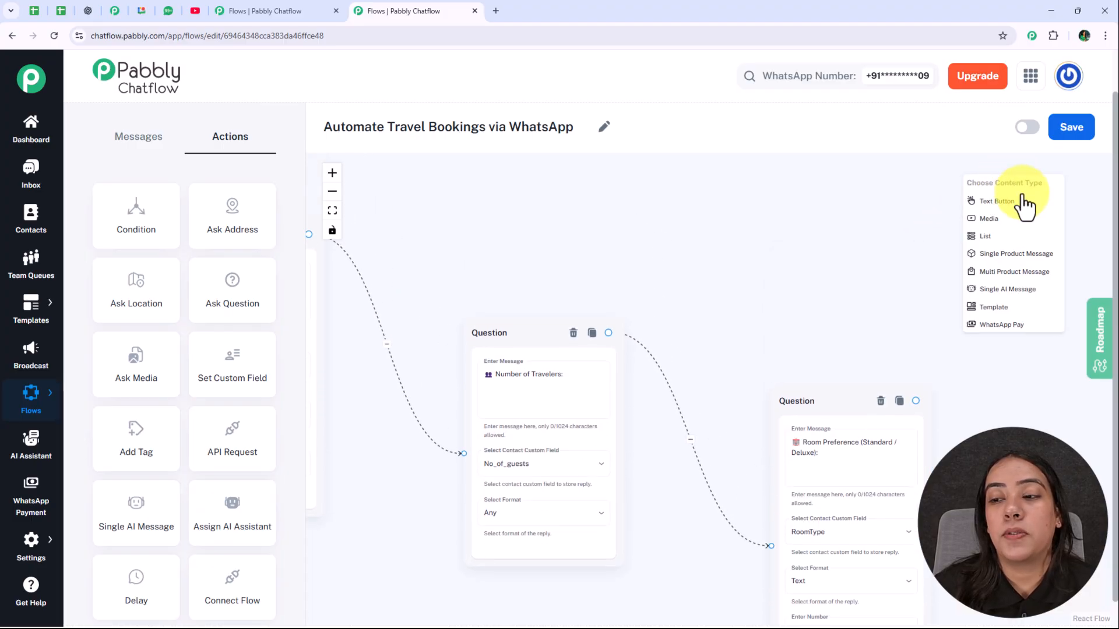
pyautogui.click(1024, 205)
pyautogui.click(1024, 221)
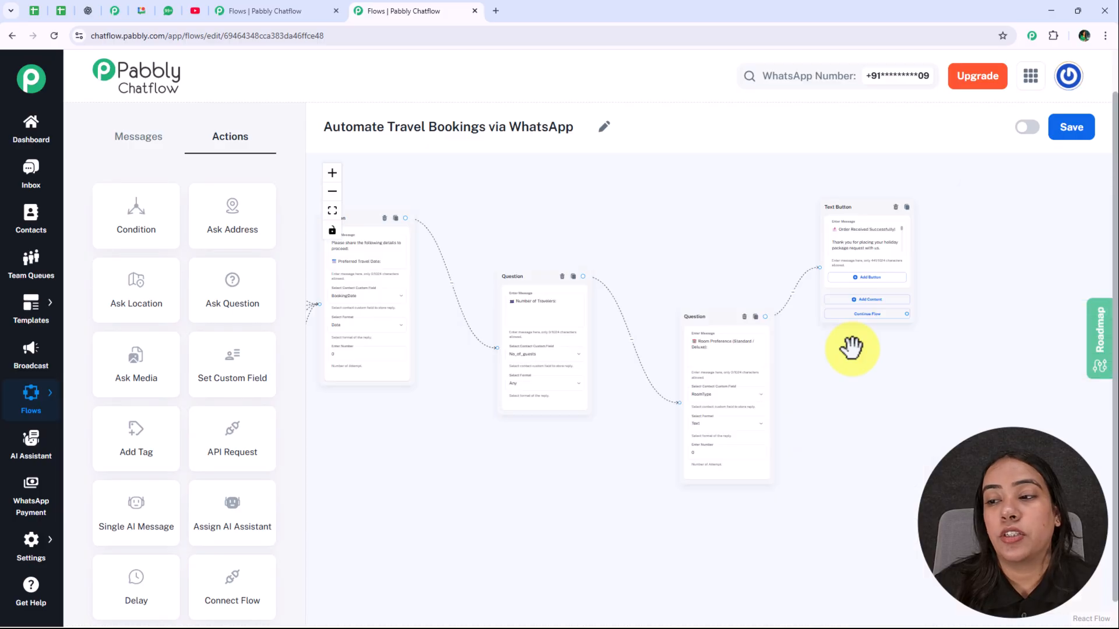
# Read through the order confirmation message, checking its order summary variables, follow-up details and closing text.
pyautogui.scroll(3, 854, 346)
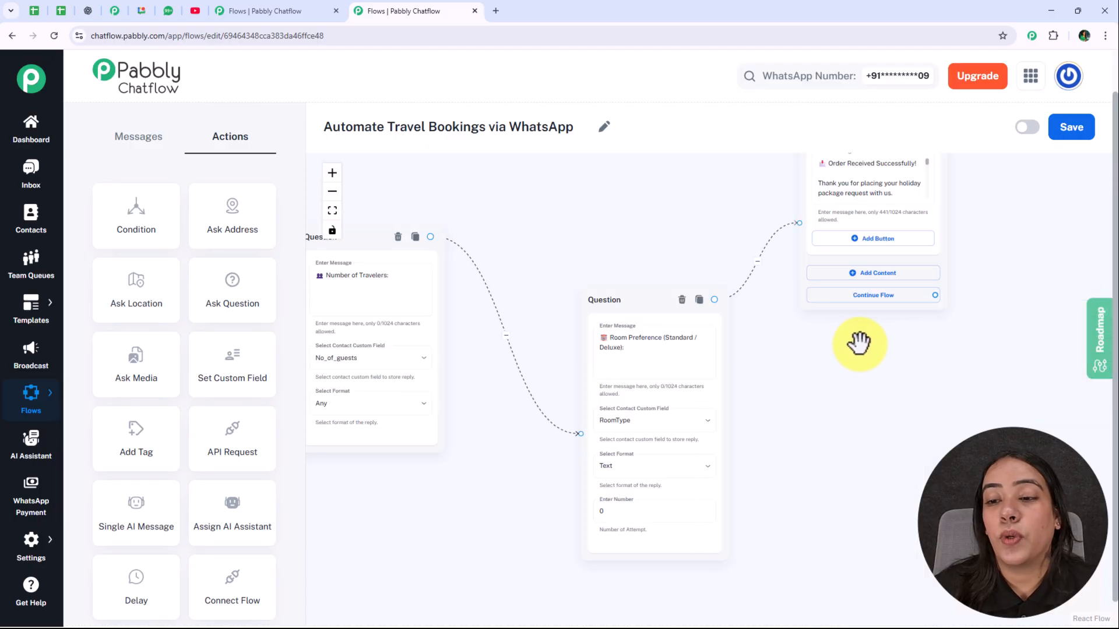
pyautogui.moveTo(860, 342); pyautogui.dragTo(847, 431)
pyautogui.scroll(3, 845, 425)
pyautogui.click(945, 221)
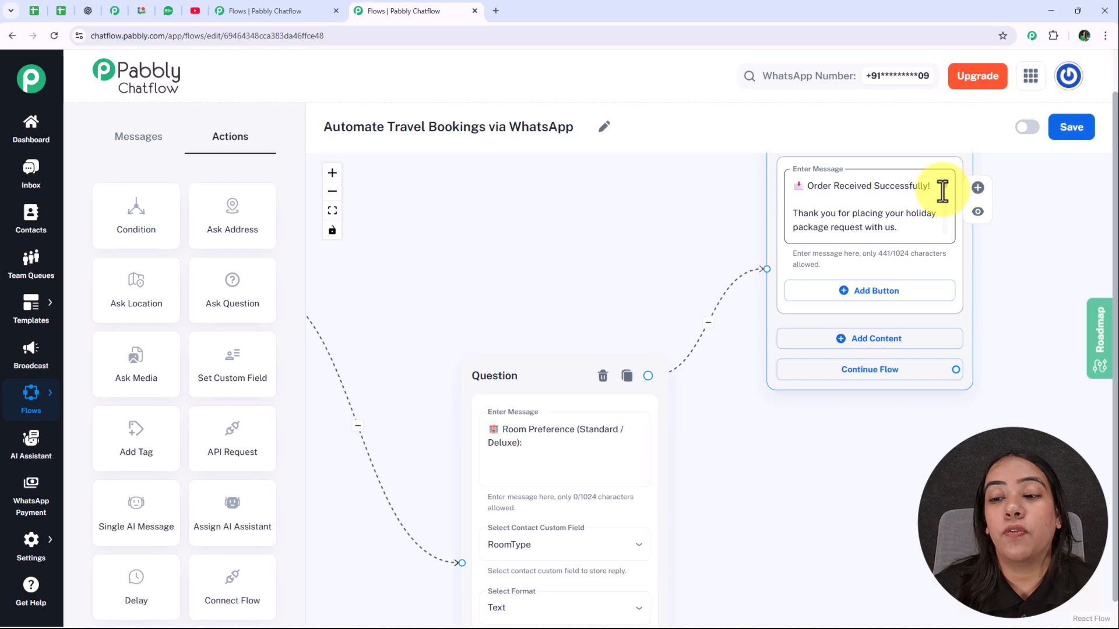
pyautogui.scroll(-1, 943, 192)
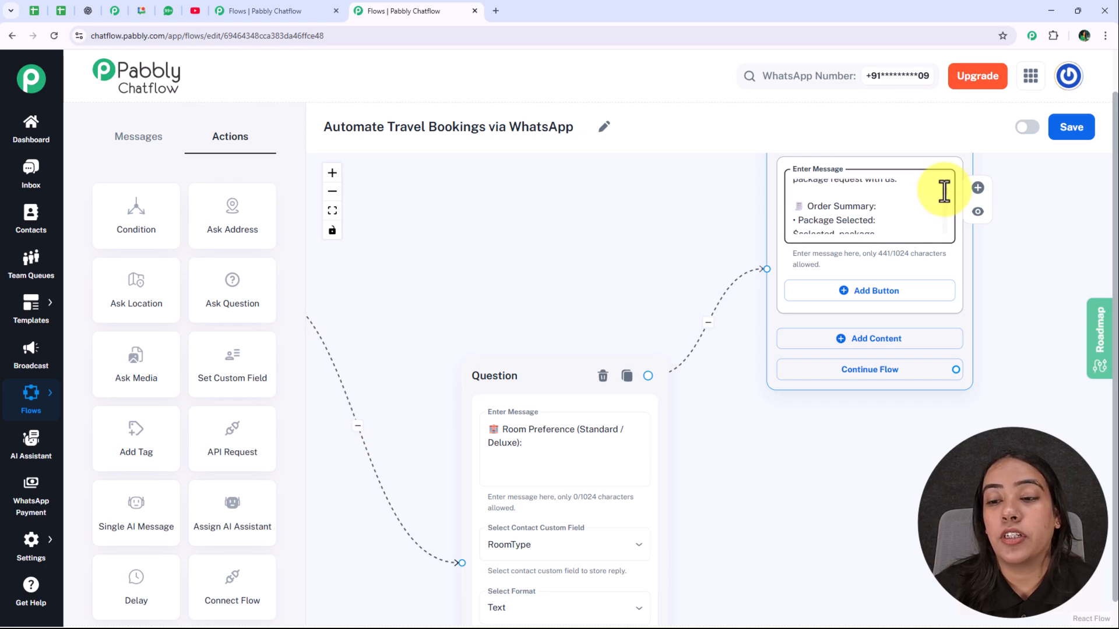
pyautogui.scroll(1, 944, 192)
pyautogui.scroll(-1, 947, 196)
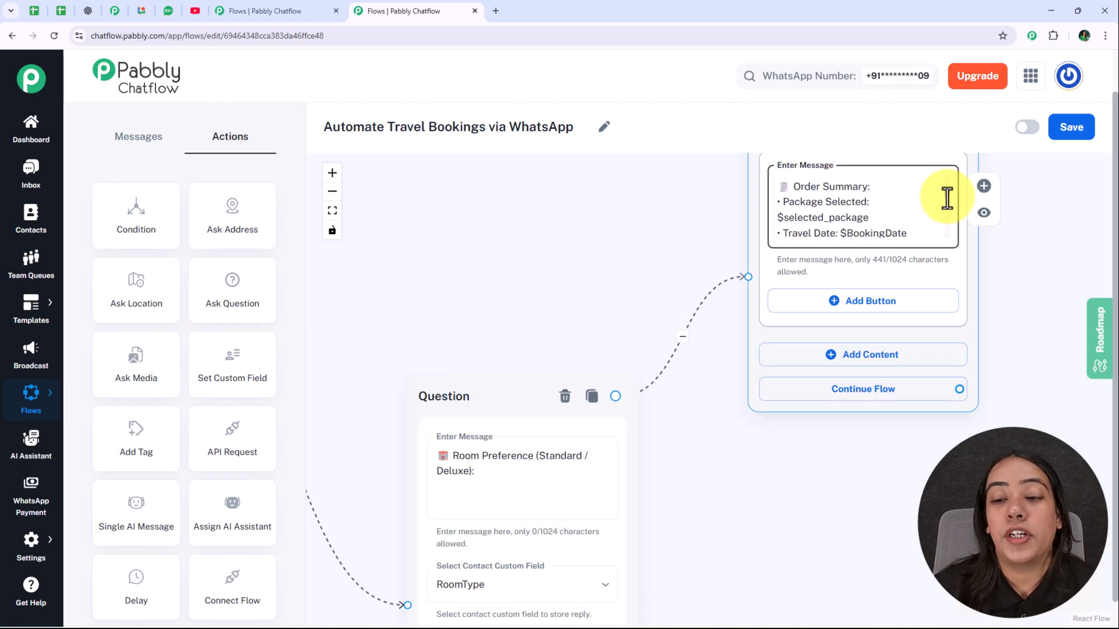
pyautogui.scroll(-1, 949, 201)
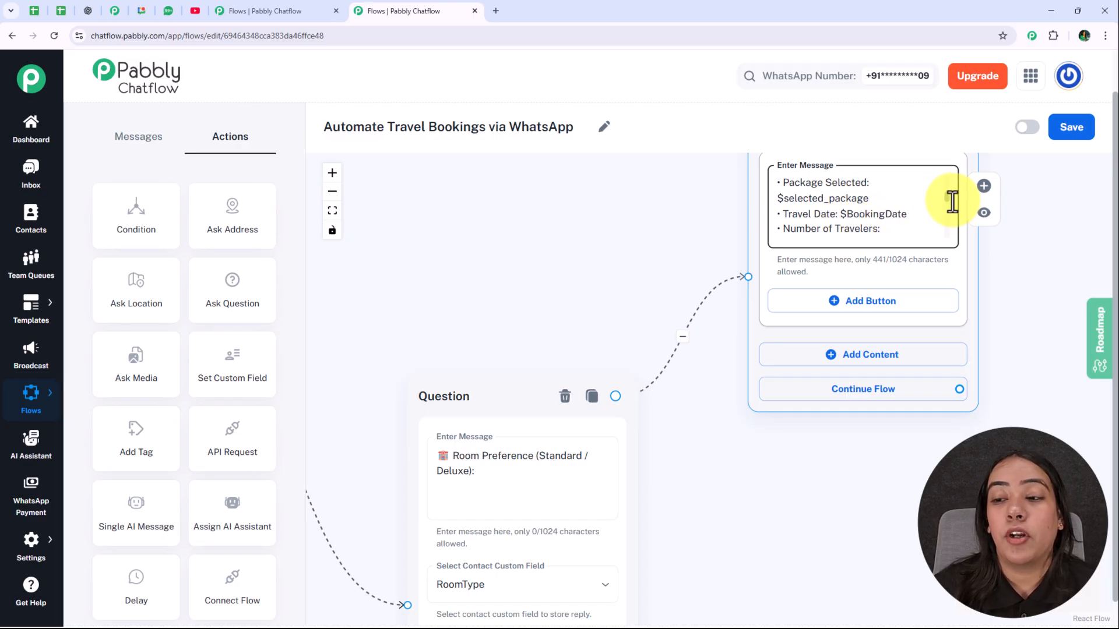
pyautogui.scroll(-2, 946, 214)
pyautogui.scroll(2, 947, 211)
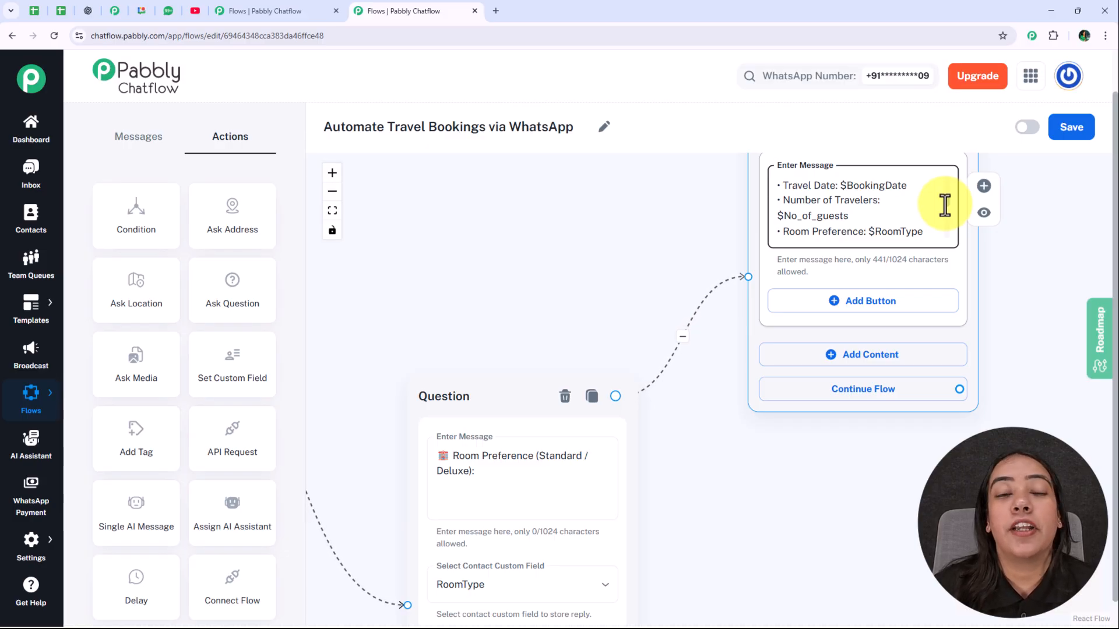
pyautogui.scroll(-3, 945, 205)
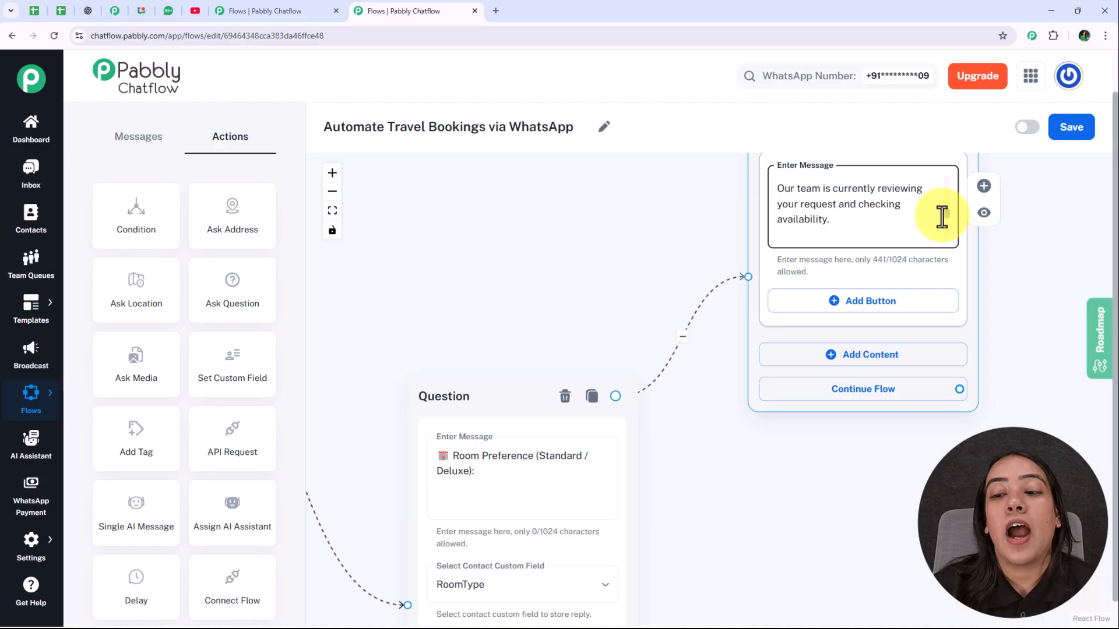
pyautogui.scroll(-3, 942, 217)
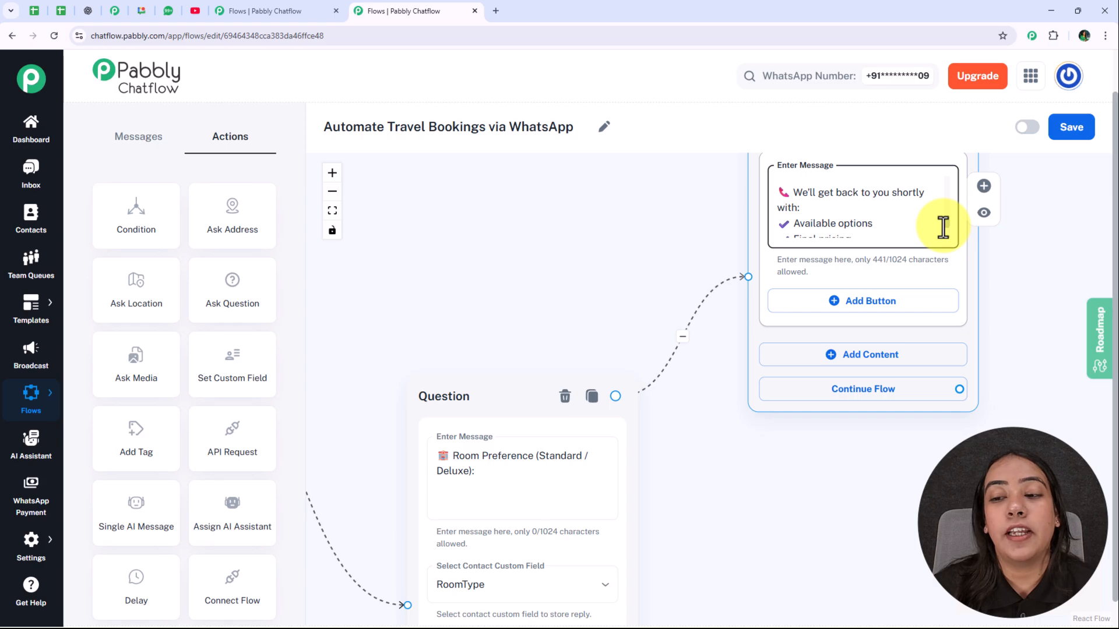
pyautogui.scroll(-3, 943, 228)
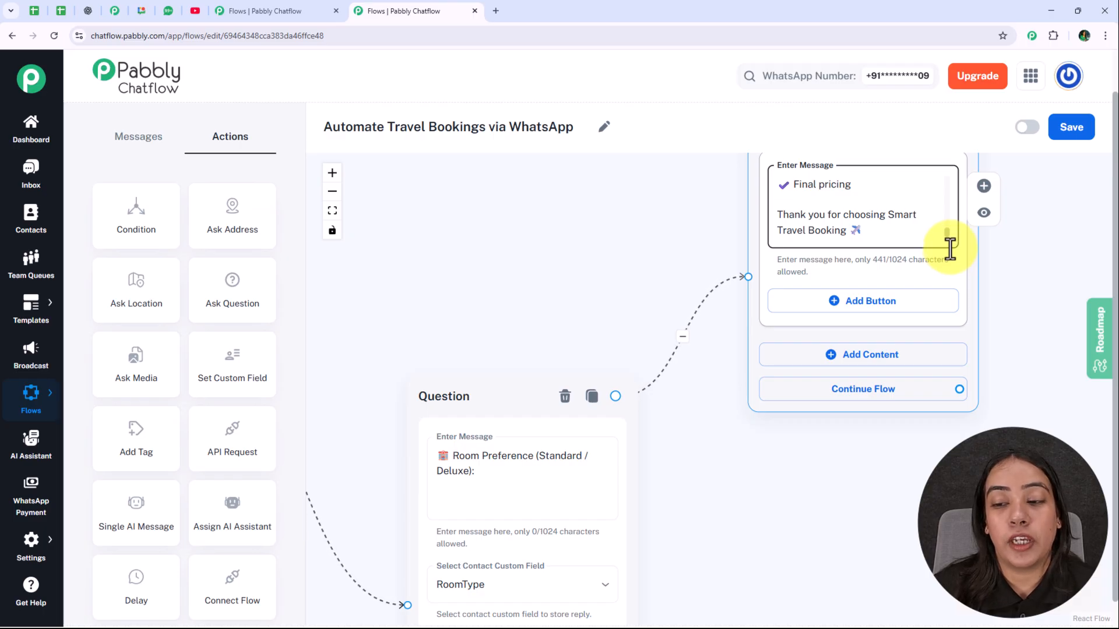
# Activate the completed "Automate Travel Bookings via WhatsApp" flow and save it.
pyautogui.scroll(-6, 910, 224)
pyautogui.moveTo(846, 204); pyautogui.dragTo(988, 342)
pyautogui.scroll(-3, 977, 272)
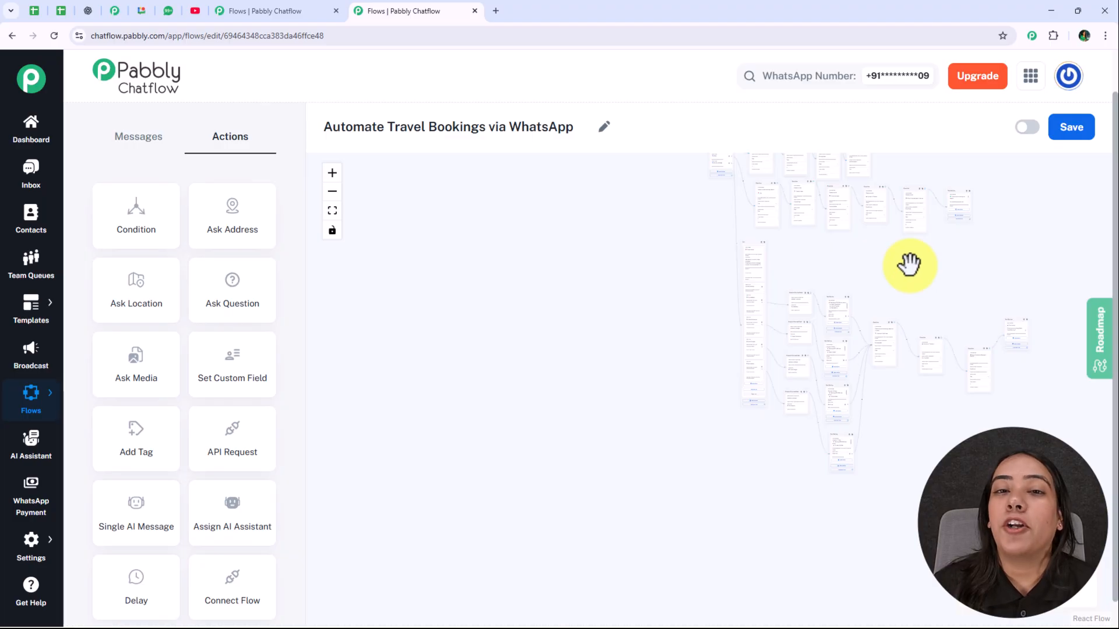
pyautogui.scroll(2, 906, 263)
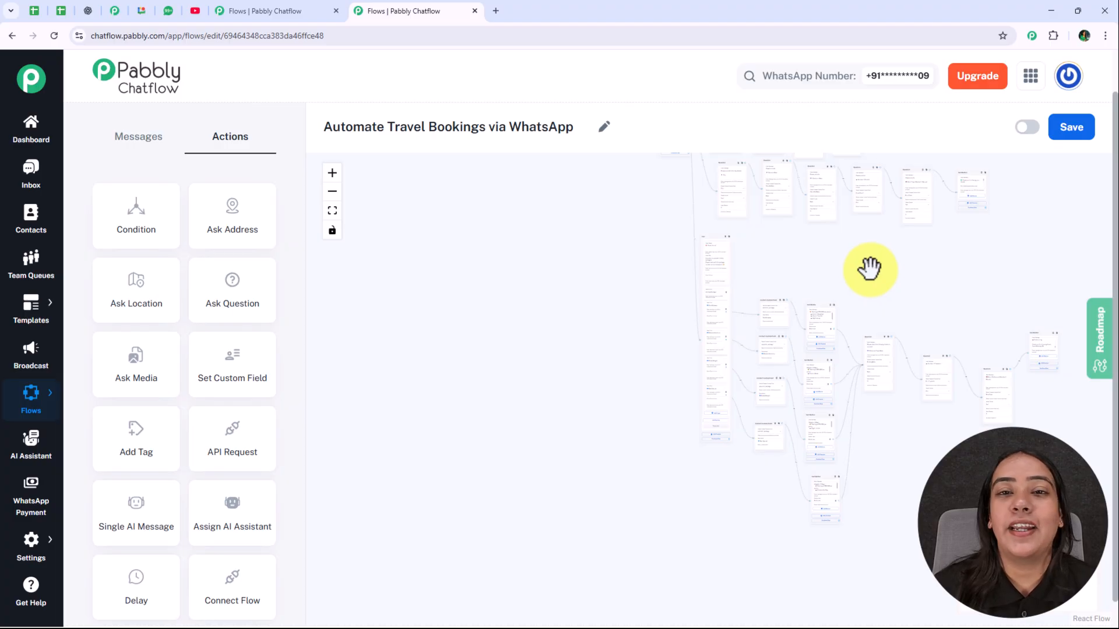
pyautogui.moveTo(869, 269); pyautogui.dragTo(709, 395)
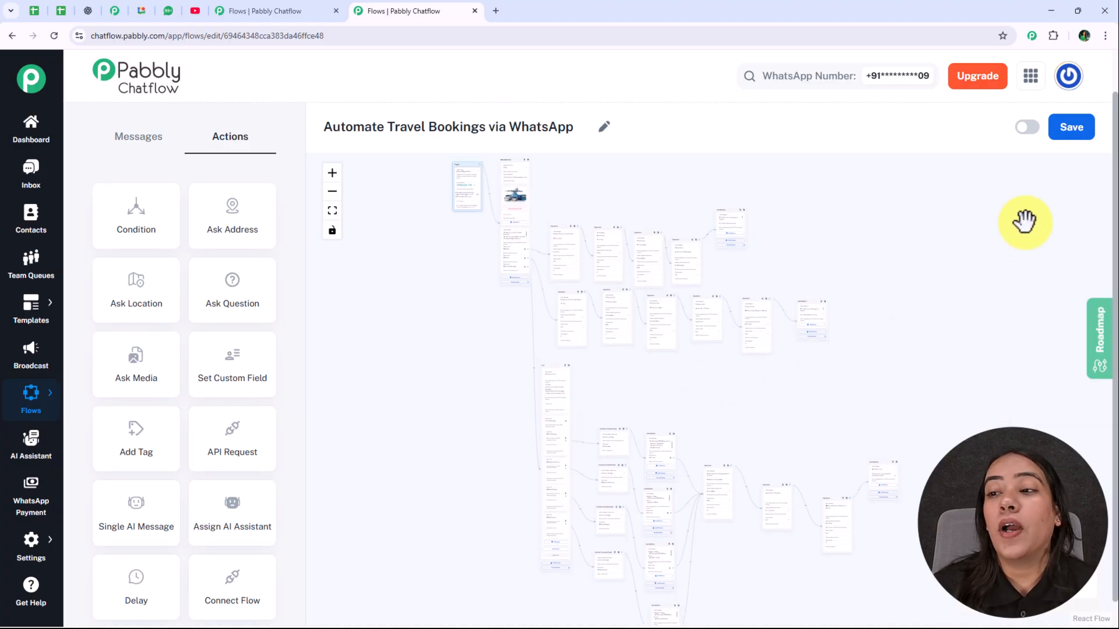
pyautogui.click(1029, 130)
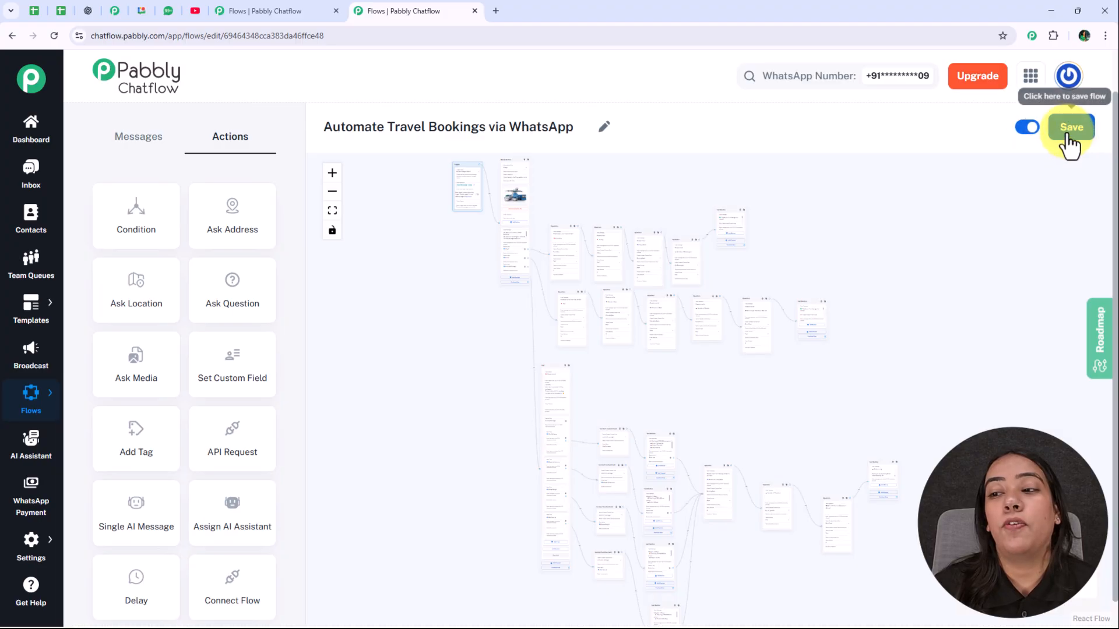
pyautogui.click(1053, 155)
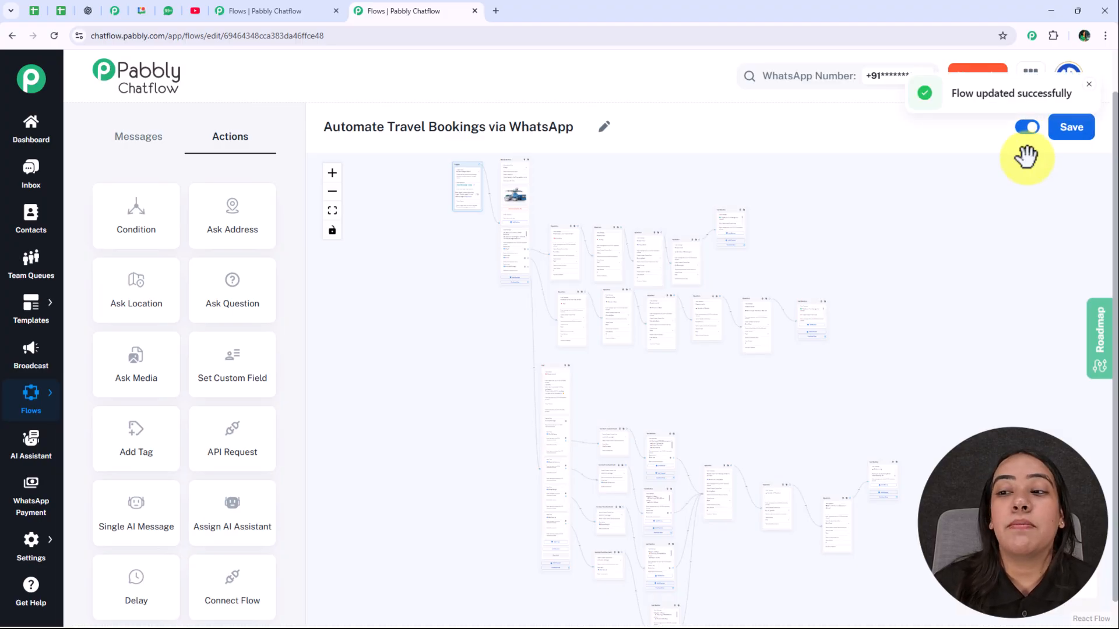